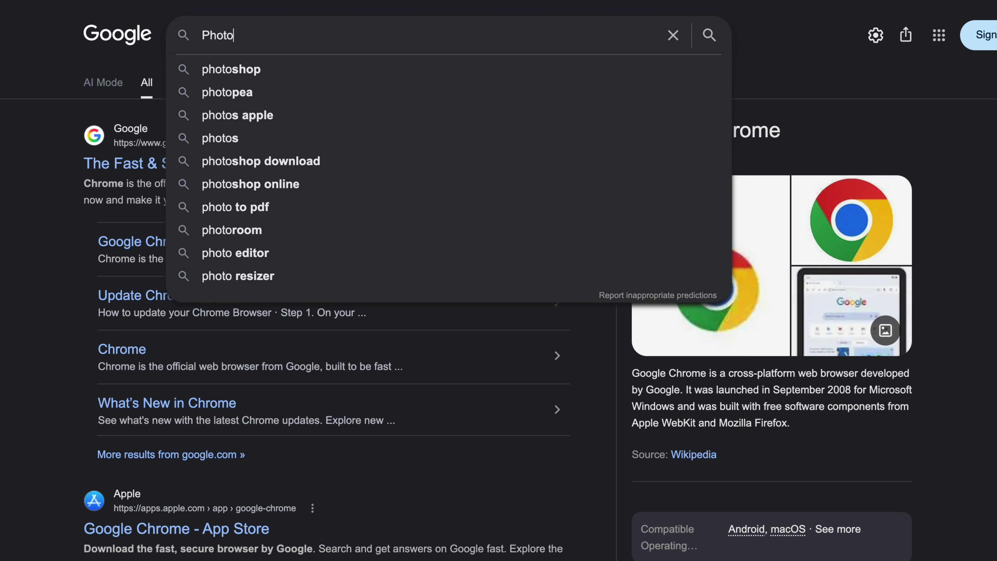
- Search the web for Photopea, open its official site and launch the online photo editor
{"action": "key", "text": "Return"}
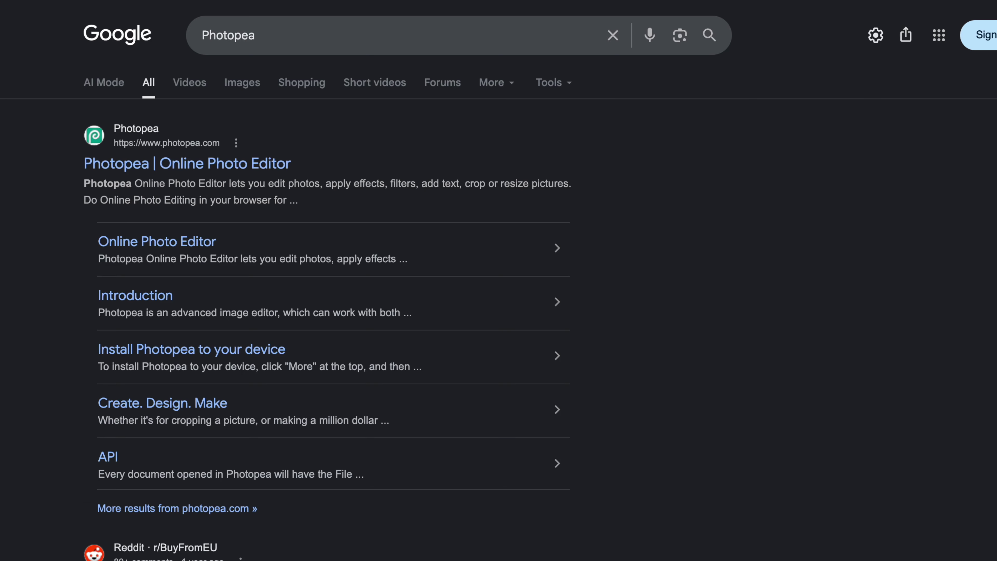
{"action": "left_click", "coordinate": [212, 164]}
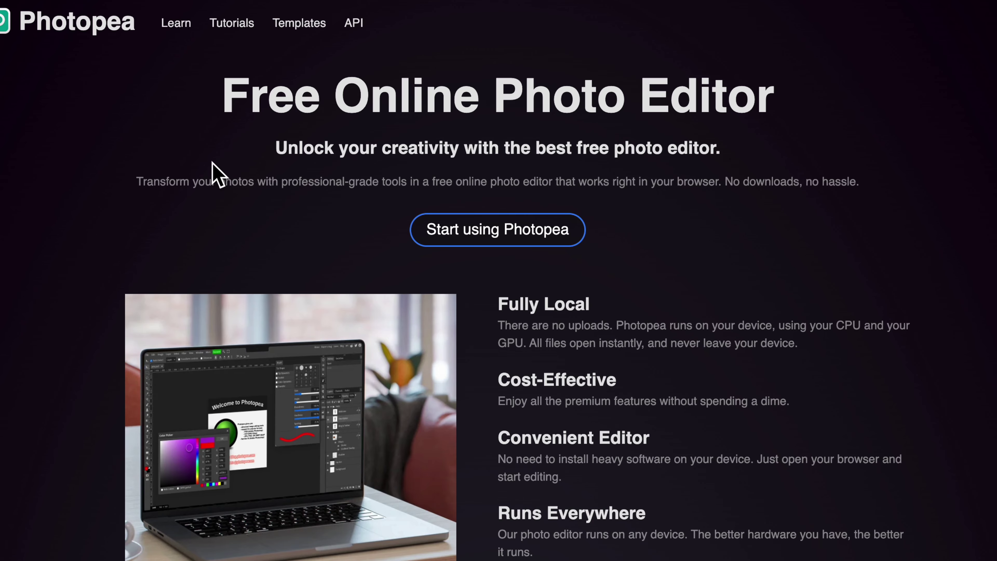
{"action": "left_click", "coordinate": [484, 230]}
- Create a new Photopea project 8 pixels wide and 8 pixels high
{"action": "left_click", "coordinate": [316, 182]}
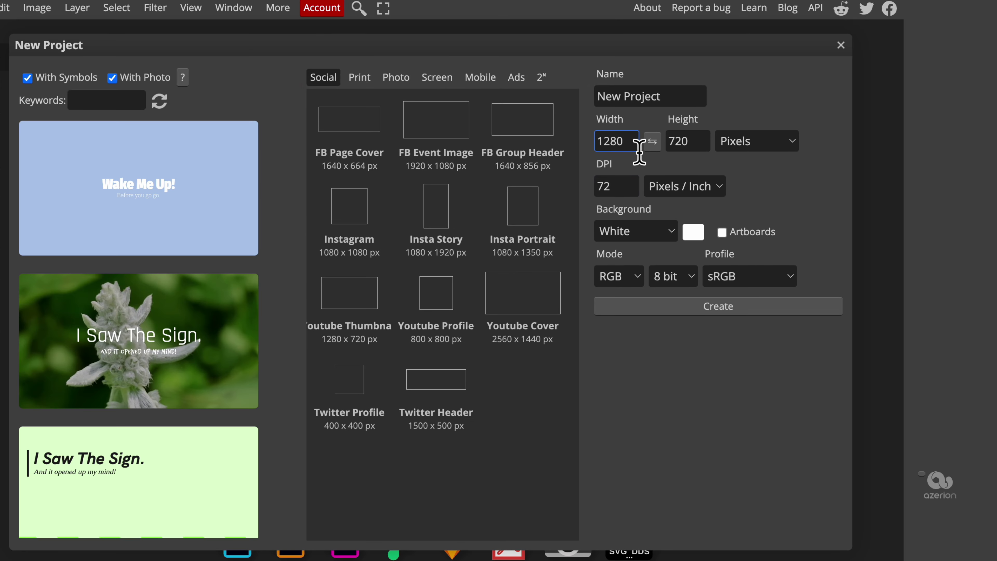
{"action": "double_click", "coordinate": [628, 146]}
{"action": "type", "text": "8"}
{"action": "key", "text": "Tab"}
{"action": "type", "text": "8"}
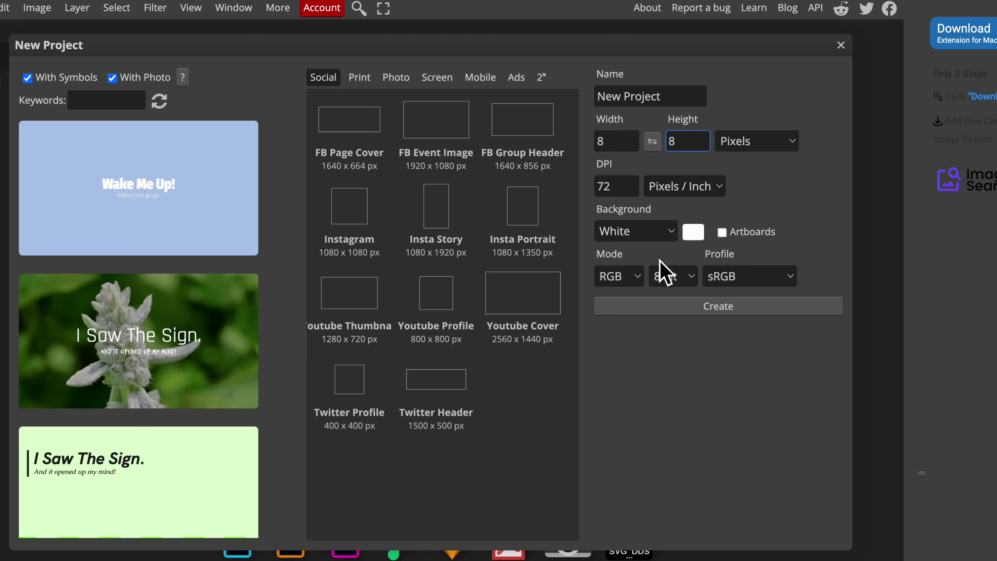
{"action": "left_click", "coordinate": [666, 308]}
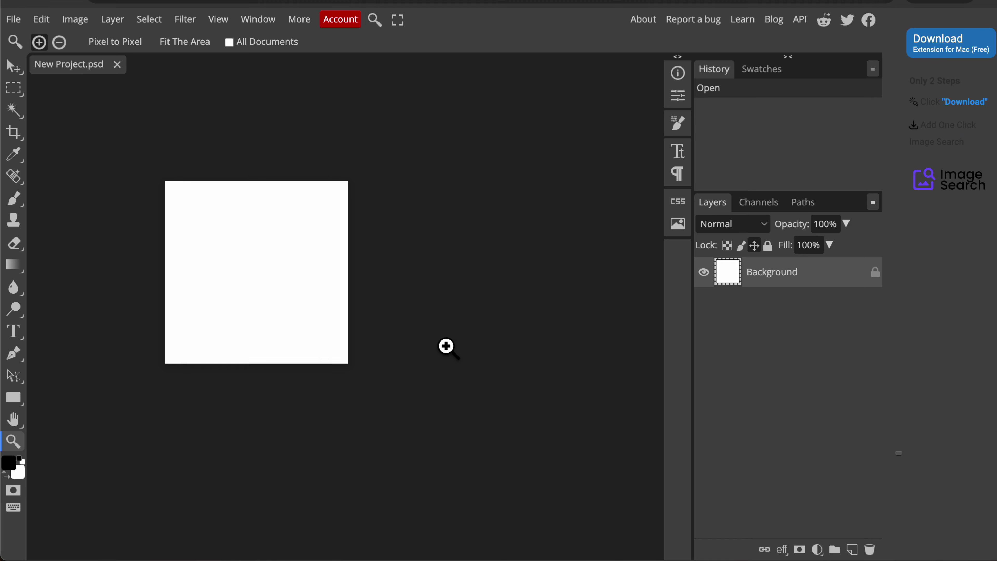
- Add a new empty layer and hide the Background layer
{"action": "mouse_move", "coordinate": [403, 319]}
{"action": "left_mouse_down"}
{"action": "mouse_move", "coordinate": [443, 319]}
{"action": "mouse_move", "coordinate": [398, 304]}
{"action": "left_mouse_up"}
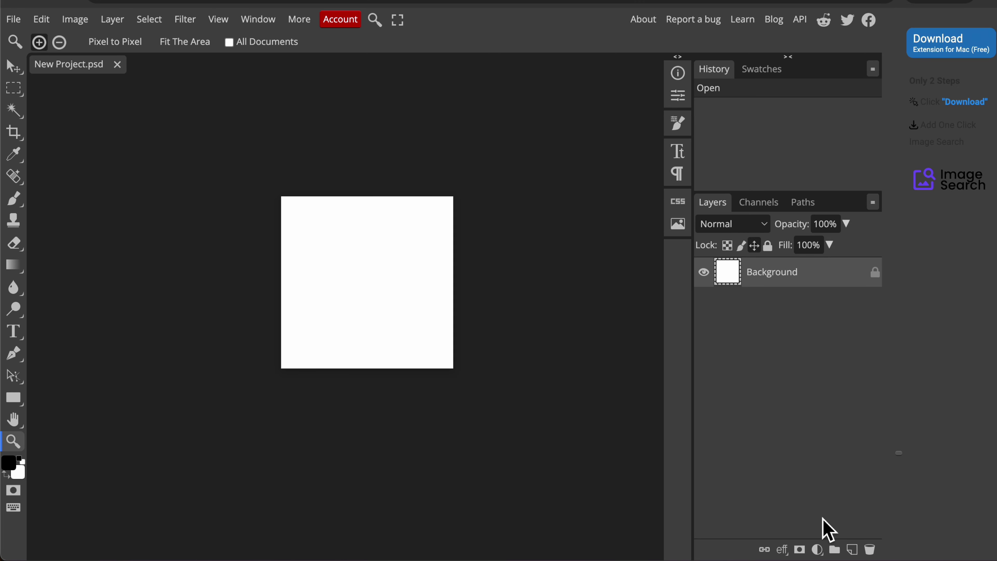
{"action": "left_click", "coordinate": [853, 551]}
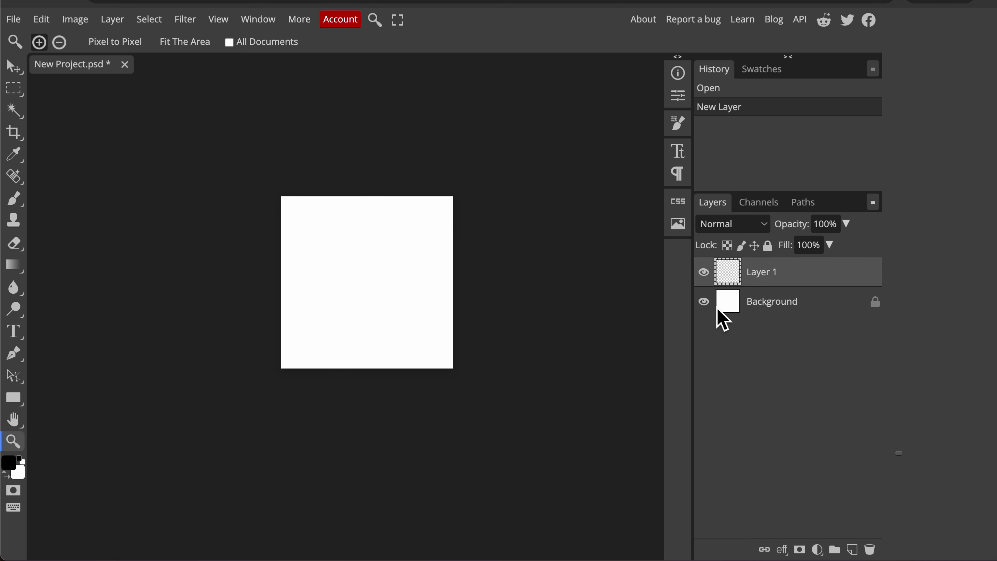
{"action": "left_click", "coordinate": [704, 301]}
- Set up the Pencil Tool with the square brush tip at a size of 1 px
{"action": "right_click", "coordinate": [17, 202]}
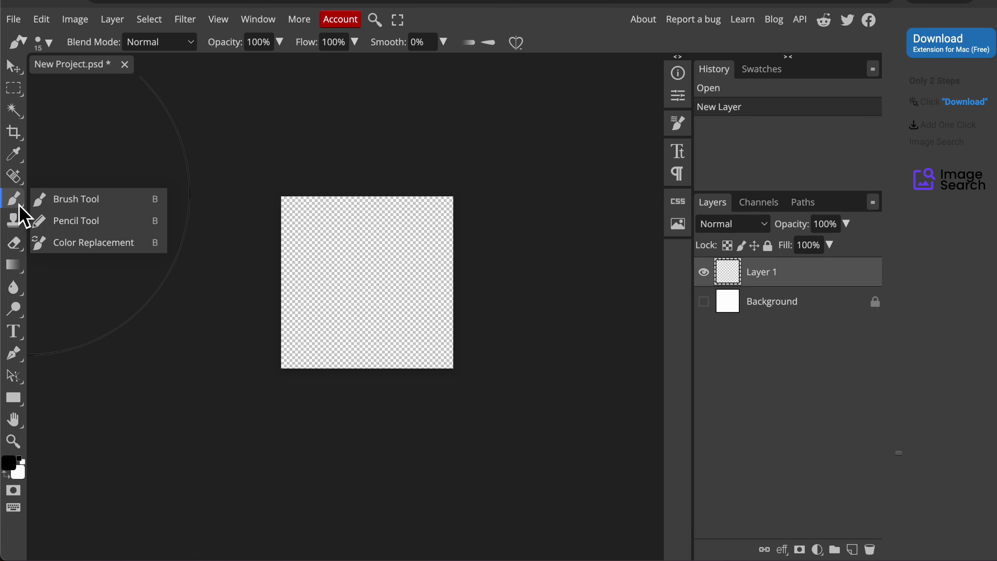
{"action": "left_click", "coordinate": [69, 220]}
{"action": "left_click", "coordinate": [45, 43]}
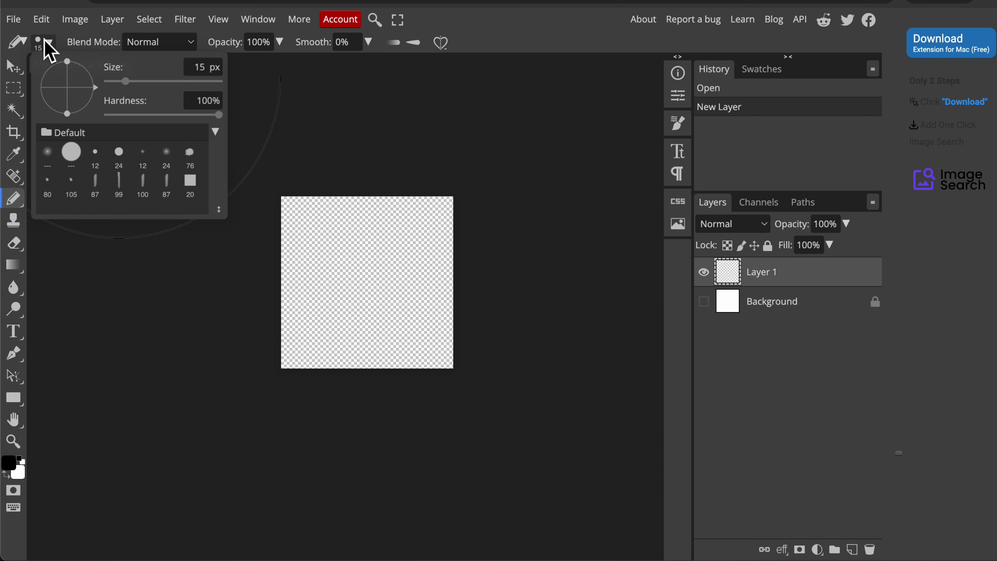
{"action": "left_click", "coordinate": [191, 182]}
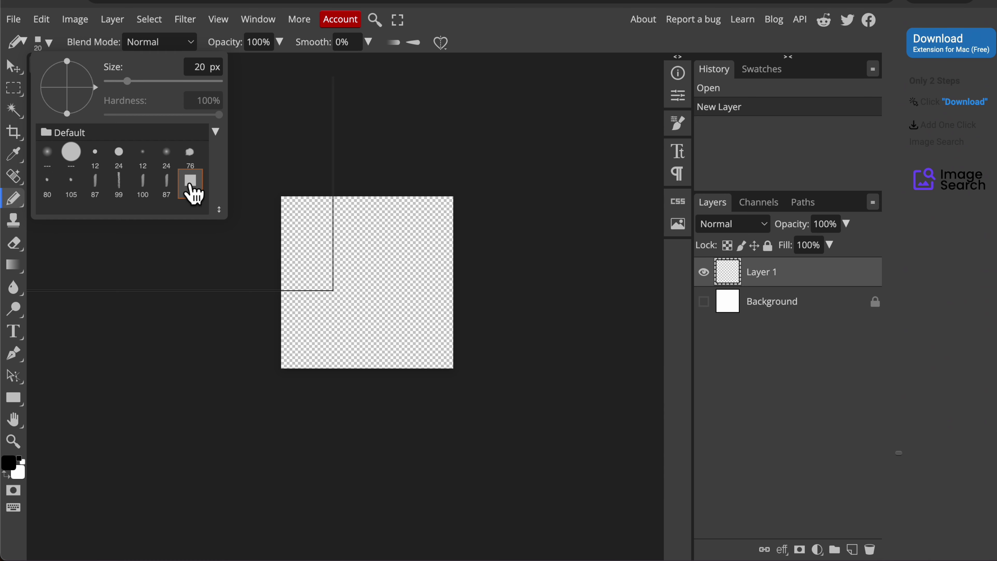
{"action": "left_click_drag", "start_coordinate": [127, 81], "coordinate": [73, 84]}
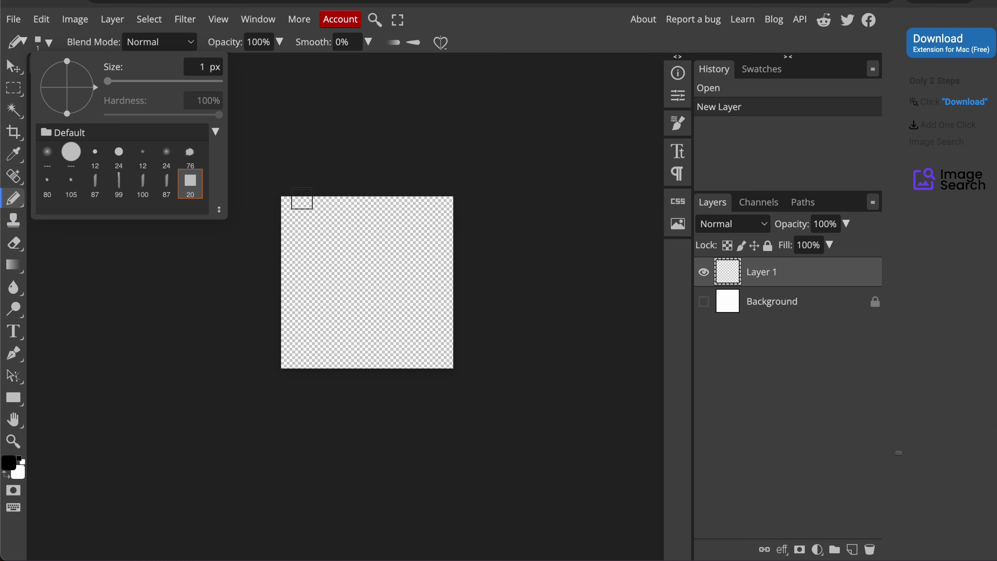
- Draw a one-pixel-thick white frame with rounded corners along the canvas edges on Layer 1
{"action": "left_click", "coordinate": [302, 199]}
{"action": "left_click", "coordinate": [20, 459]}
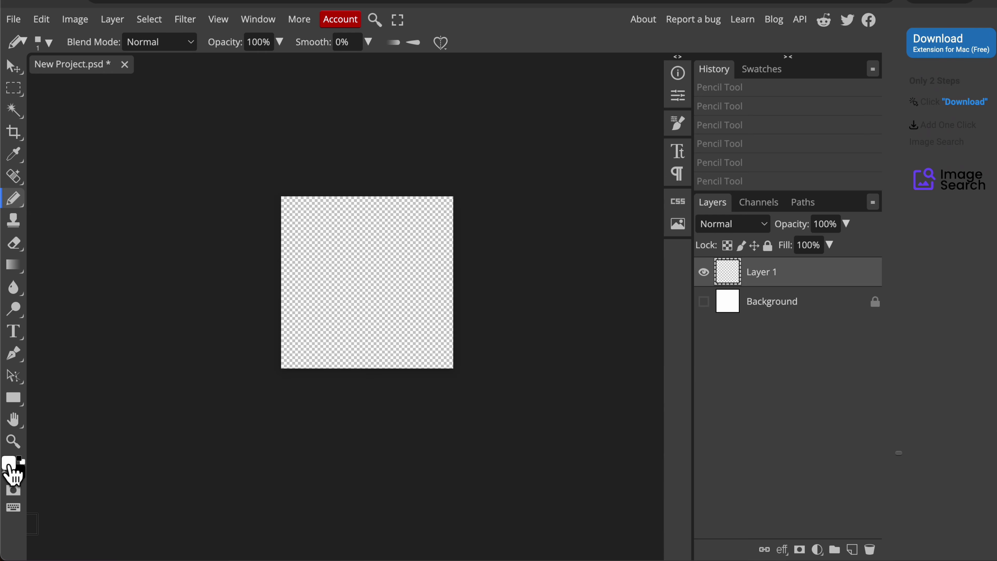
{"action": "mouse_move", "coordinate": [314, 228]}
{"action": "left_mouse_down"}
{"action": "mouse_move", "coordinate": [392, 207]}
{"action": "mouse_move", "coordinate": [436, 245]}
{"action": "mouse_move", "coordinate": [441, 272]}
{"action": "mouse_move", "coordinate": [328, 355]}
{"action": "mouse_move", "coordinate": [434, 329]}
{"action": "mouse_move", "coordinate": [448, 270]}
{"action": "left_mouse_up"}
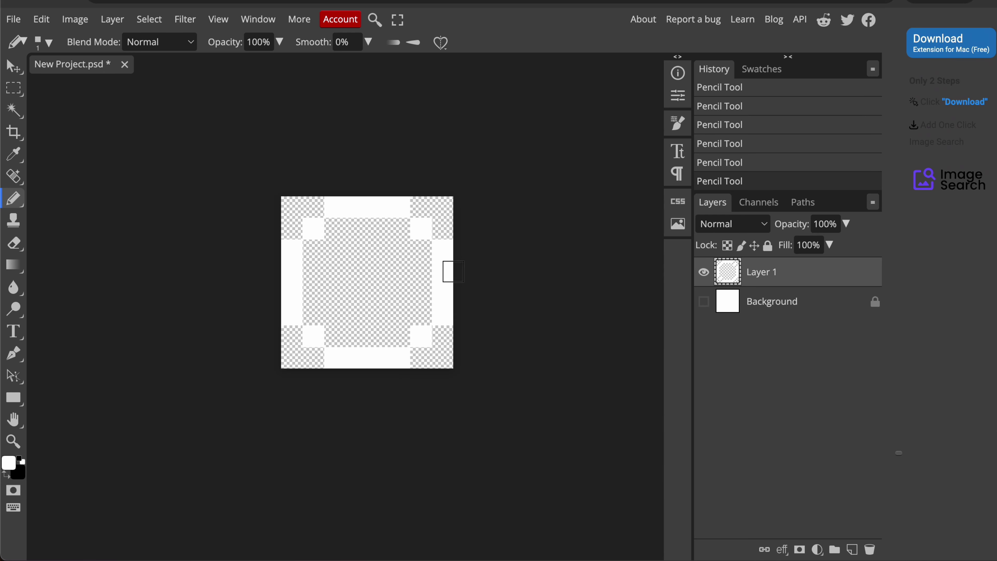
- Export the image as an 8 × 8 px PNG named Frame
{"action": "left_click", "coordinate": [15, 19]}
{"action": "mouse_move", "coordinate": [44, 227]}
{"action": "left_click", "coordinate": [151, 227]}
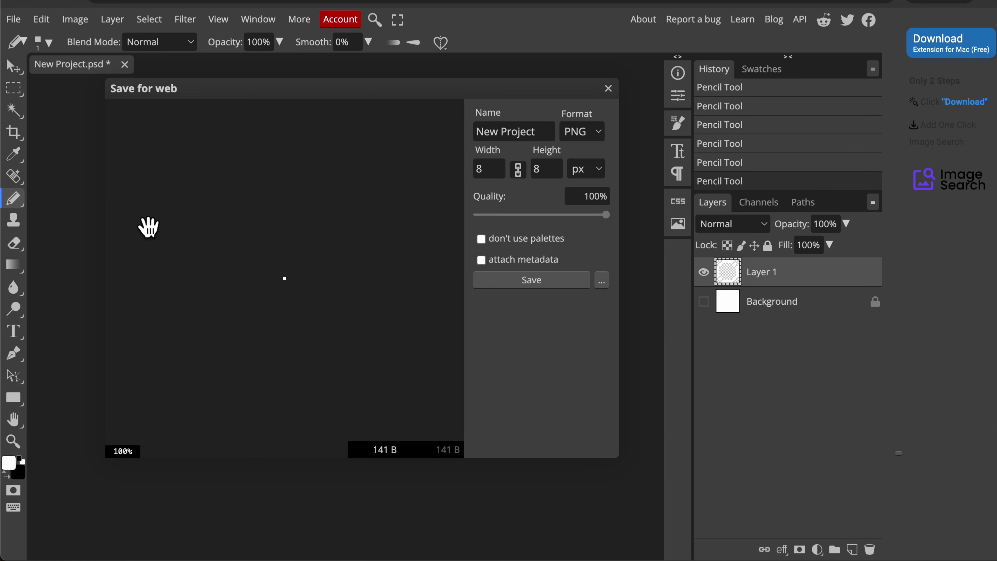
{"action": "left_click_drag", "start_coordinate": [523, 131], "coordinate": [452, 134]}
{"action": "type", "text": "Frame"}
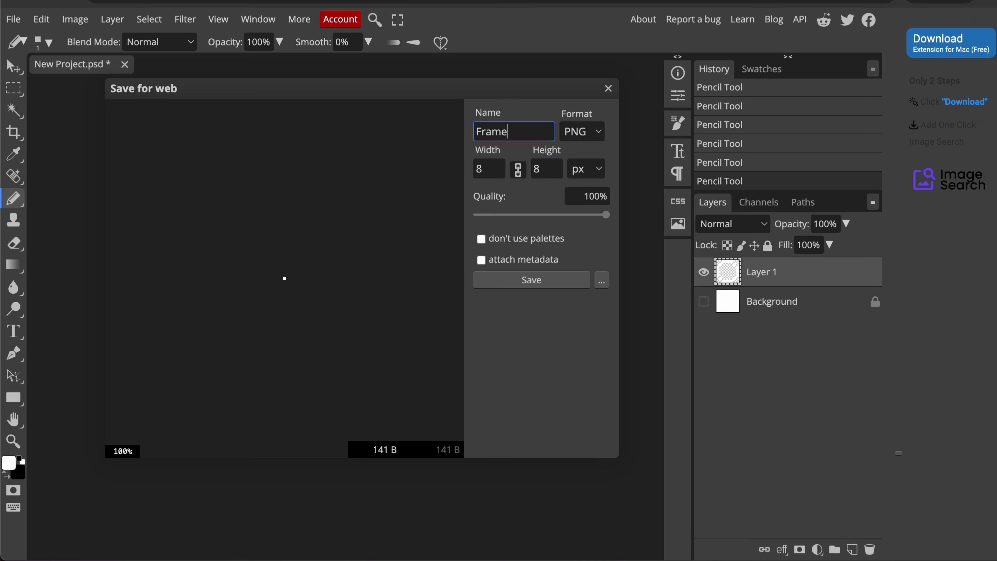
{"action": "left_click", "coordinate": [539, 285]}
- Fill the inside of the frame with white using the Paint Bucket Tool
{"action": "key", "text": "ctrl+z"}
{"action": "right_click", "coordinate": [14, 266]}
{"action": "left_click", "coordinate": [63, 288]}
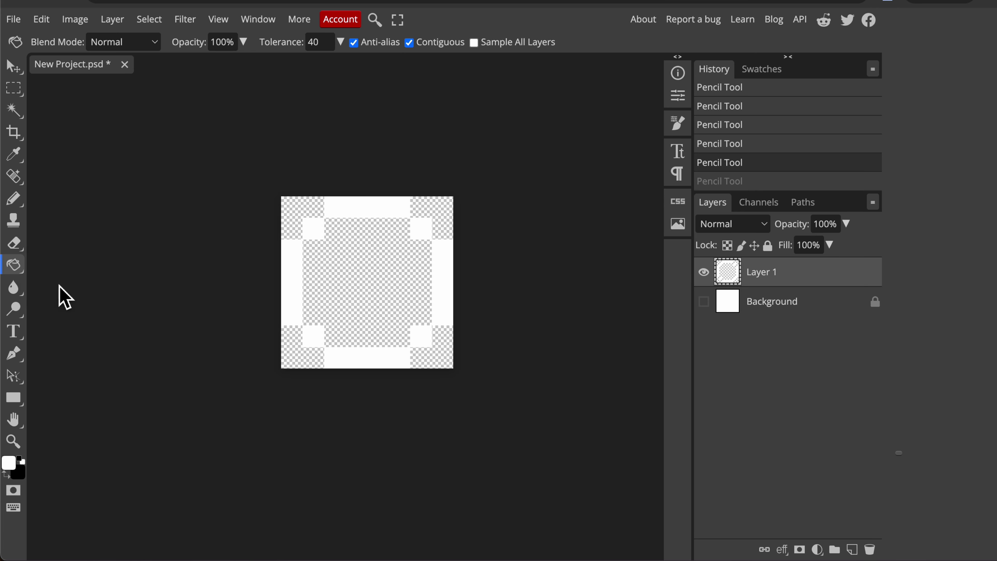
{"action": "left_click", "coordinate": [359, 287]}
- Export the filled shape as an 8 × 8 px PNG named Background
{"action": "left_click", "coordinate": [15, 19]}
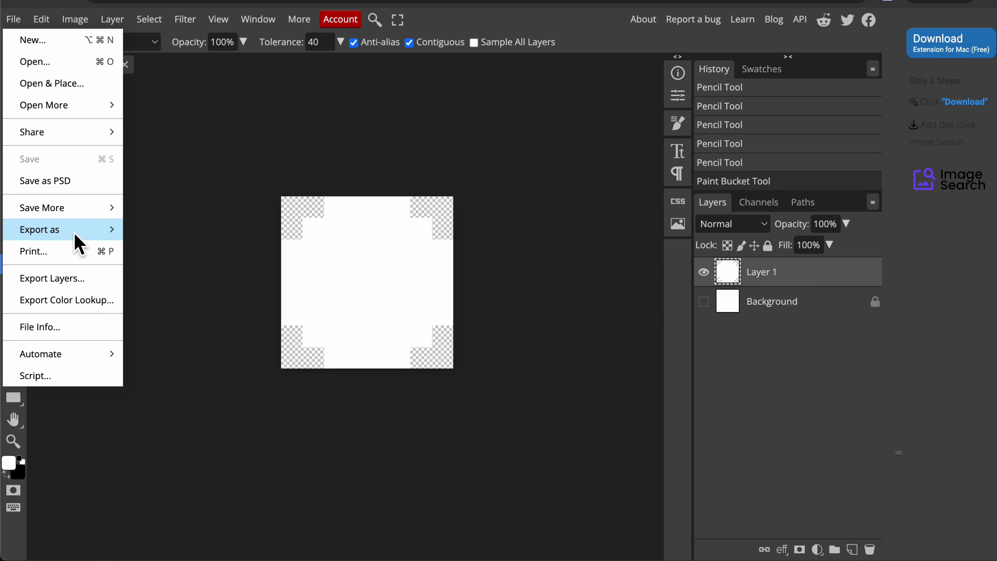
{"action": "left_click", "coordinate": [145, 231]}
{"action": "left_click_drag", "start_coordinate": [554, 133], "coordinate": [414, 135]}
{"action": "type", "text": "Back"}
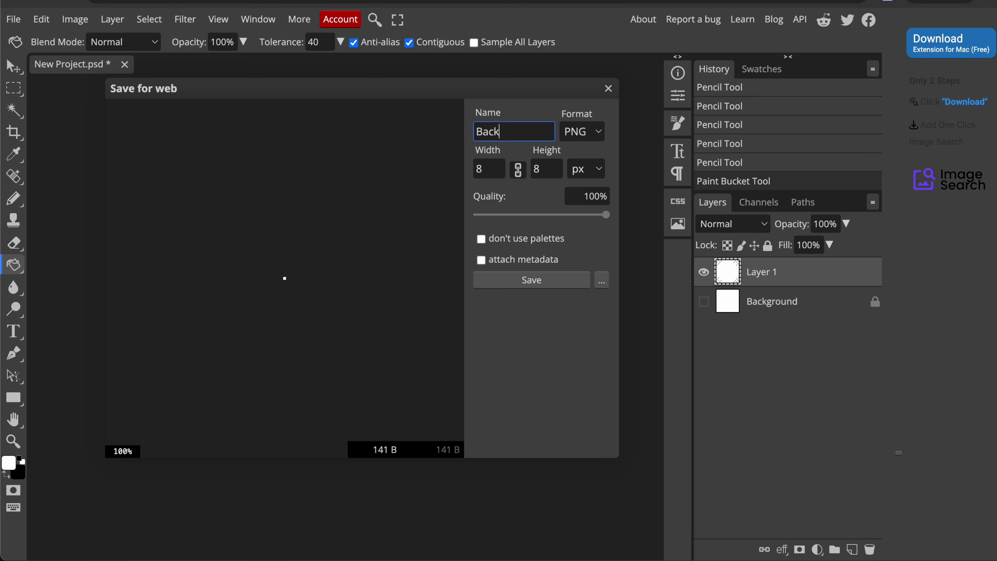
{"action": "type", "text": "ground"}
{"action": "left_click", "coordinate": [527, 281]}
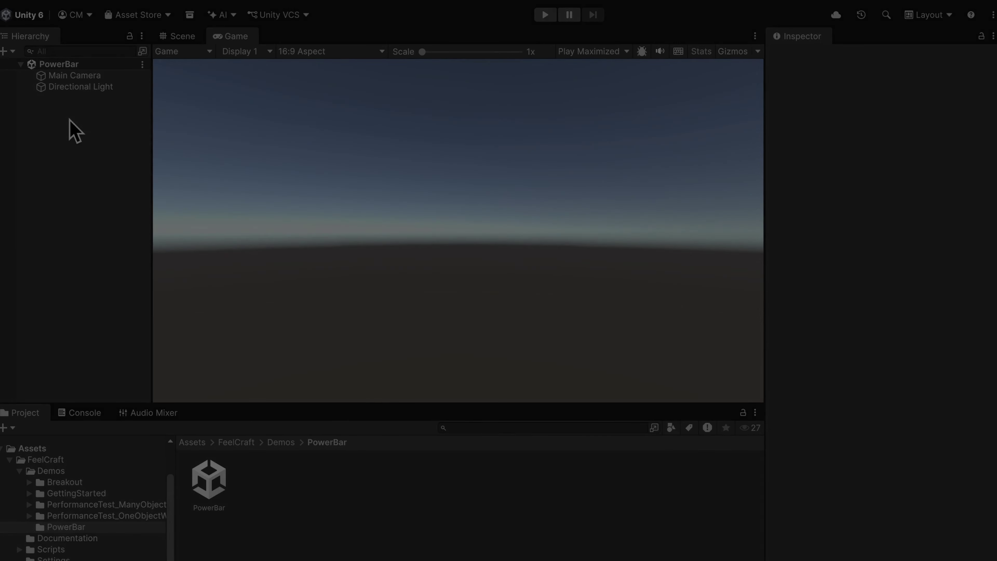
- Switch to Unity and add a UI Canvas to the PowerBar scene
{"action": "right_click", "coordinate": [68, 118]}
{"action": "mouse_move", "coordinate": [147, 468]}
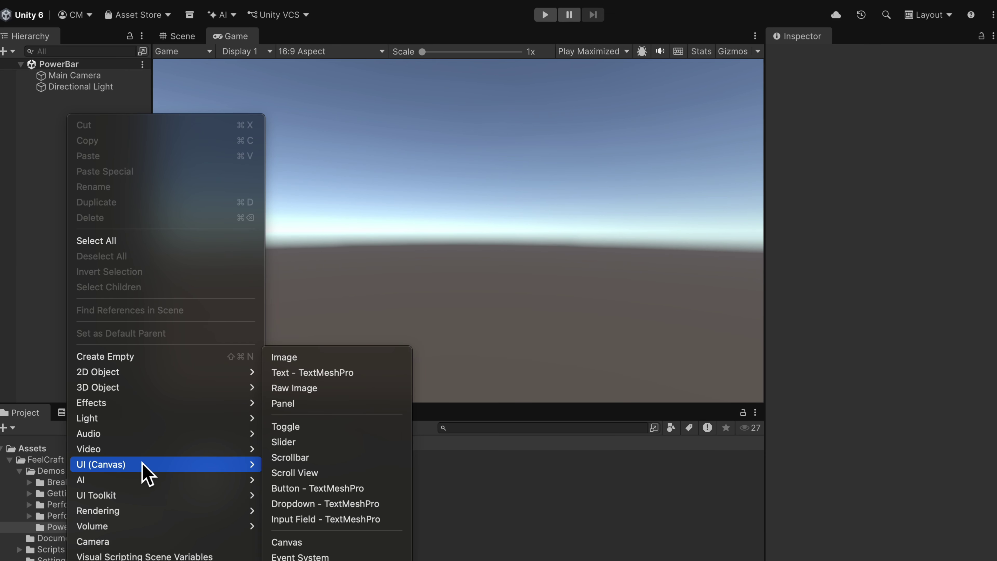
{"action": "left_click", "coordinate": [310, 542]}
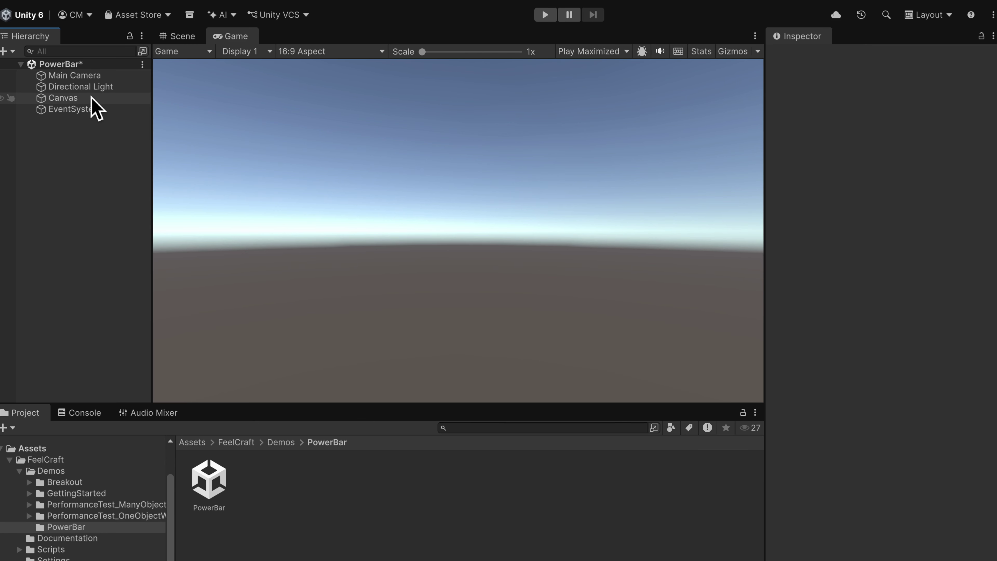
- Set the Canvas Scaler to Scale With Screen Size with a 1920 × 1080 reference resolution, and save the scene
{"action": "left_click", "coordinate": [91, 98]}
{"action": "scroll", "coordinate": [892, 279], "scroll_direction": "down", "scroll_amount": 1}
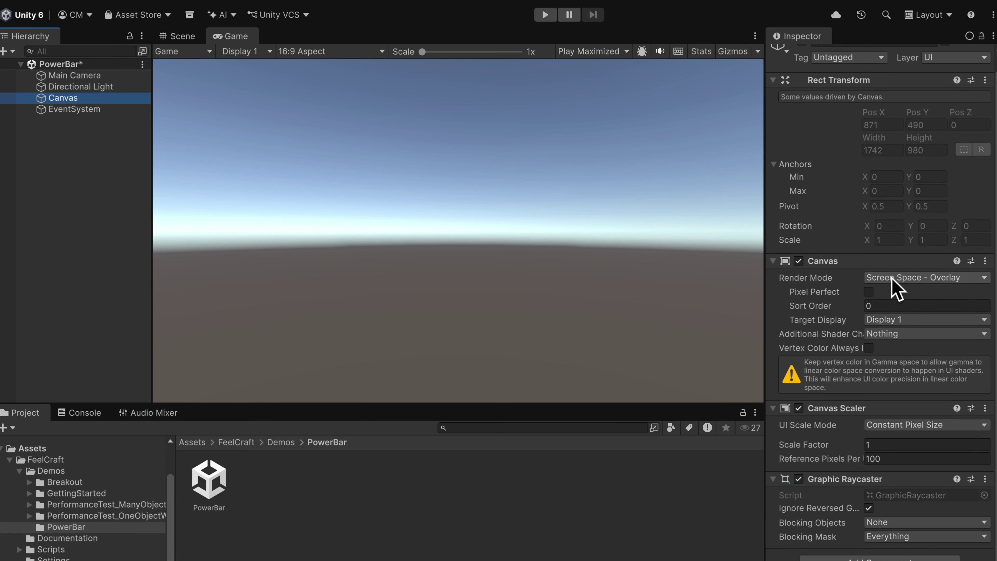
{"action": "left_click", "coordinate": [922, 425]}
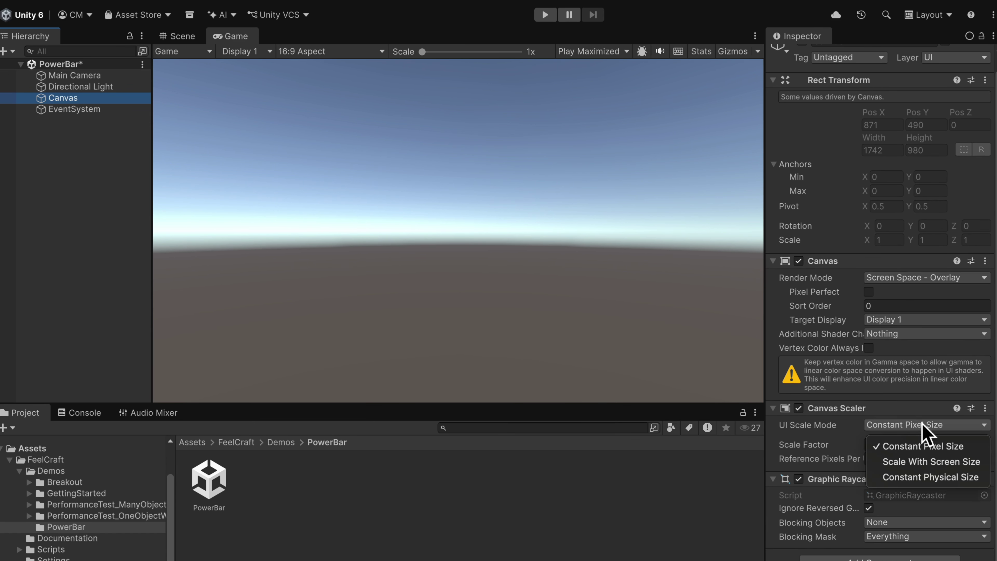
{"action": "left_click", "coordinate": [921, 460]}
{"action": "left_click", "coordinate": [897, 444]}
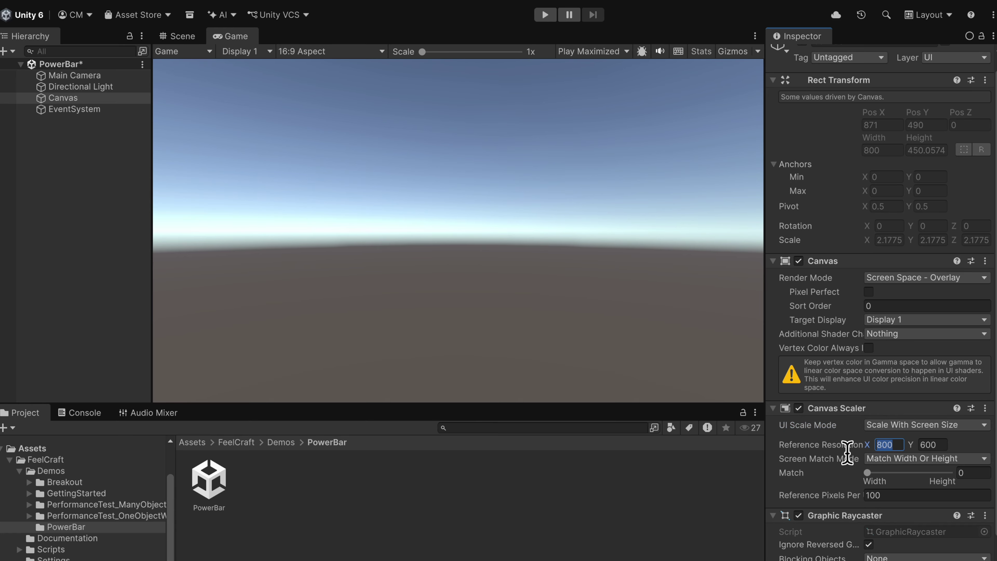
{"action": "type", "text": "1920"}
{"action": "left_click", "coordinate": [943, 445]}
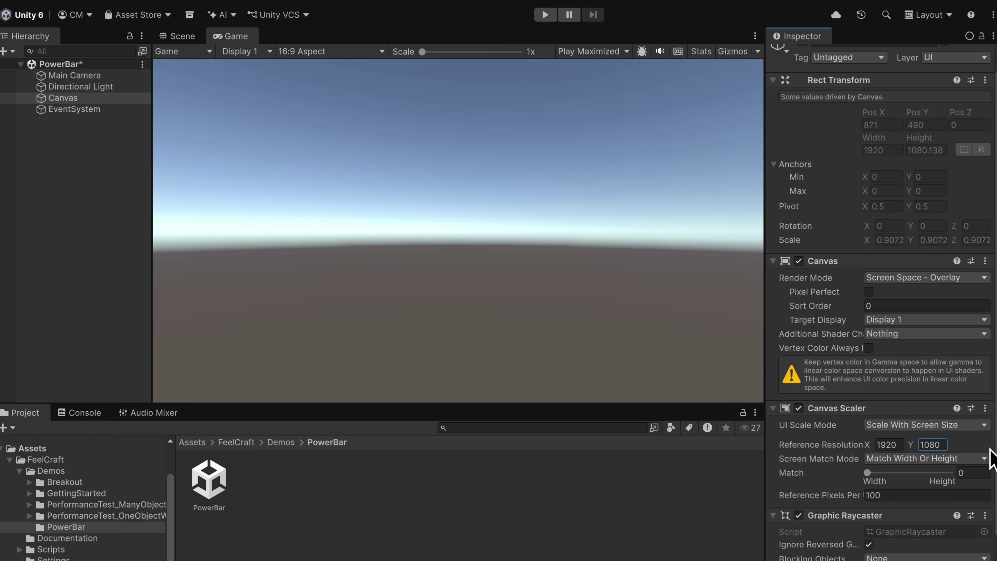
{"action": "key", "text": "super+s"}
- Create a folder named Resources inside the PowerBar project folder
{"action": "right_click", "coordinate": [314, 475]}
{"action": "mouse_move", "coordinate": [434, 181]}
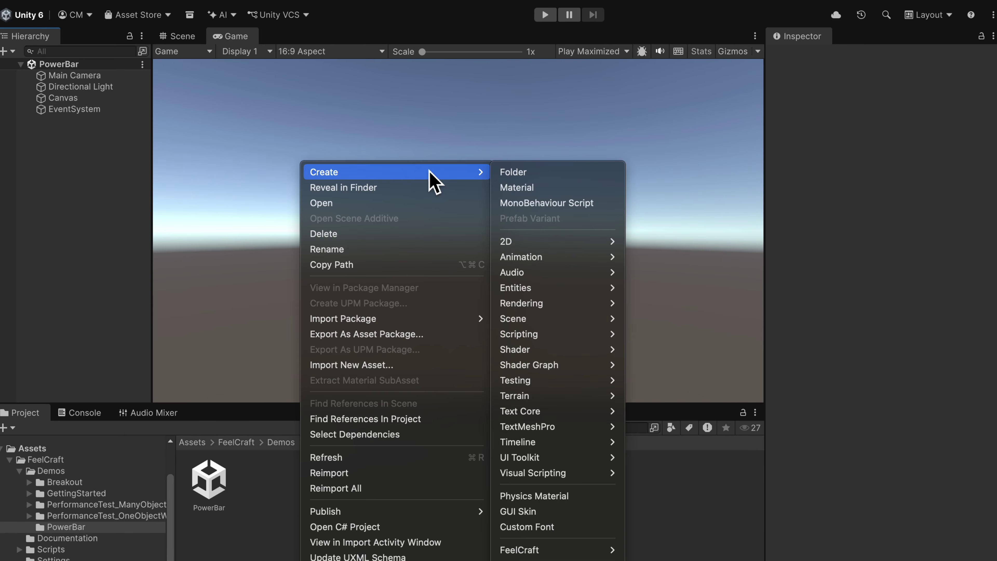
{"action": "left_click", "coordinate": [541, 173]}
{"action": "type", "text": "Resources"}
{"action": "key", "text": "Return"}
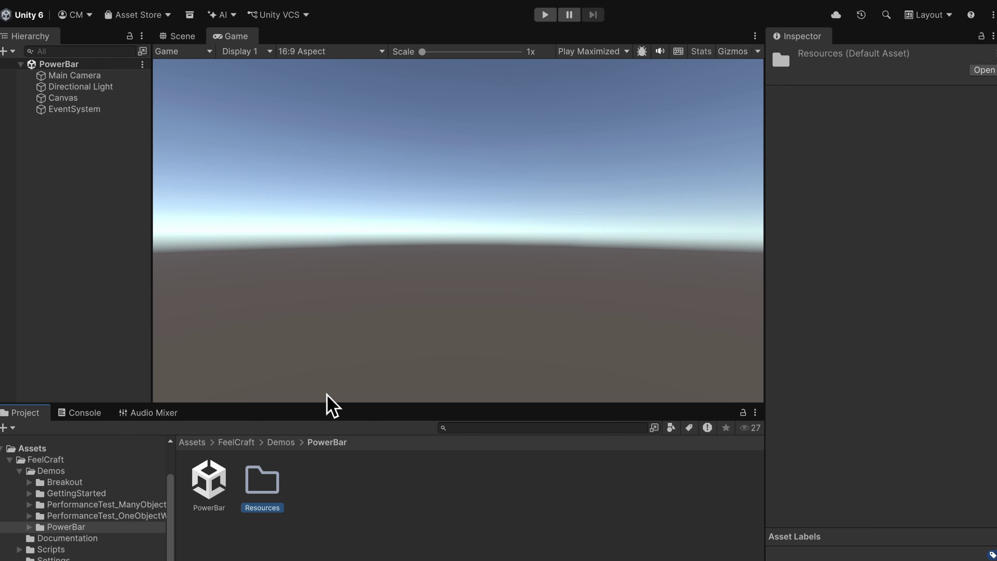
- Set the Background and Frame textures in Resources to Sprite (2D and UI) with Sprite Mode Single
{"action": "double_click", "coordinate": [270, 488]}
{"action": "left_click", "coordinate": [206, 487]}
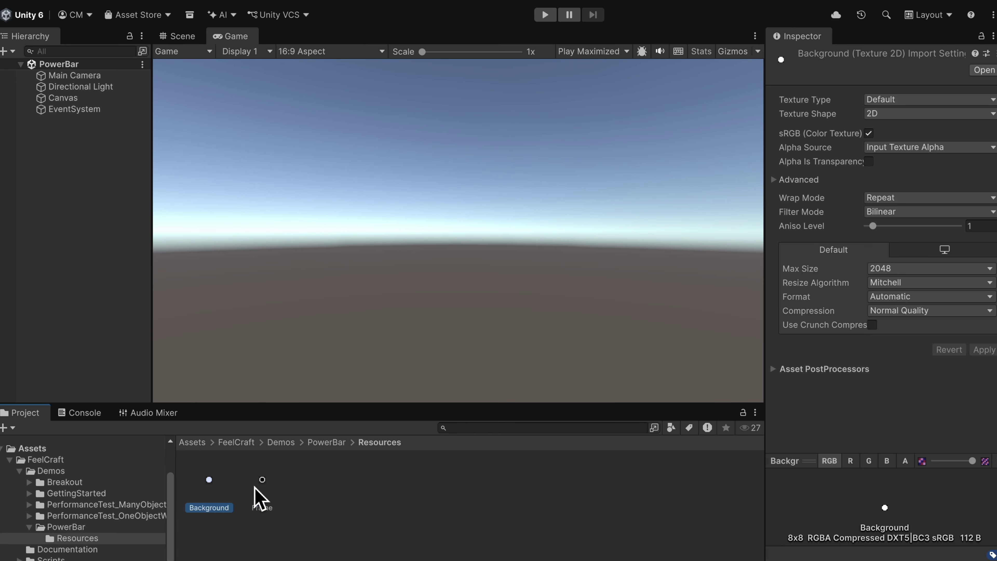
{"action": "left_click", "coordinate": [264, 482], "text": "ctrl"}
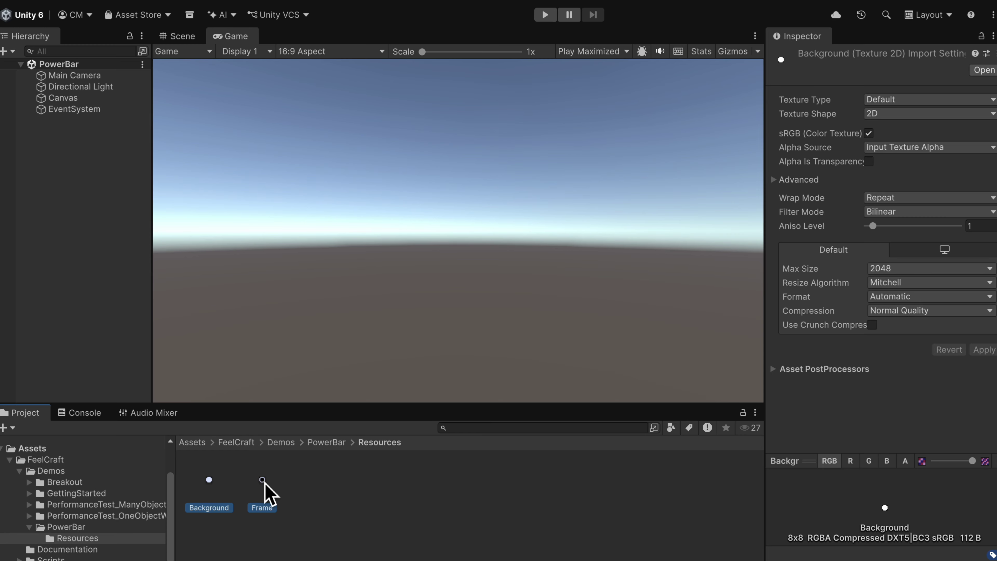
{"action": "left_click", "coordinate": [921, 100]}
{"action": "left_click", "coordinate": [917, 167]}
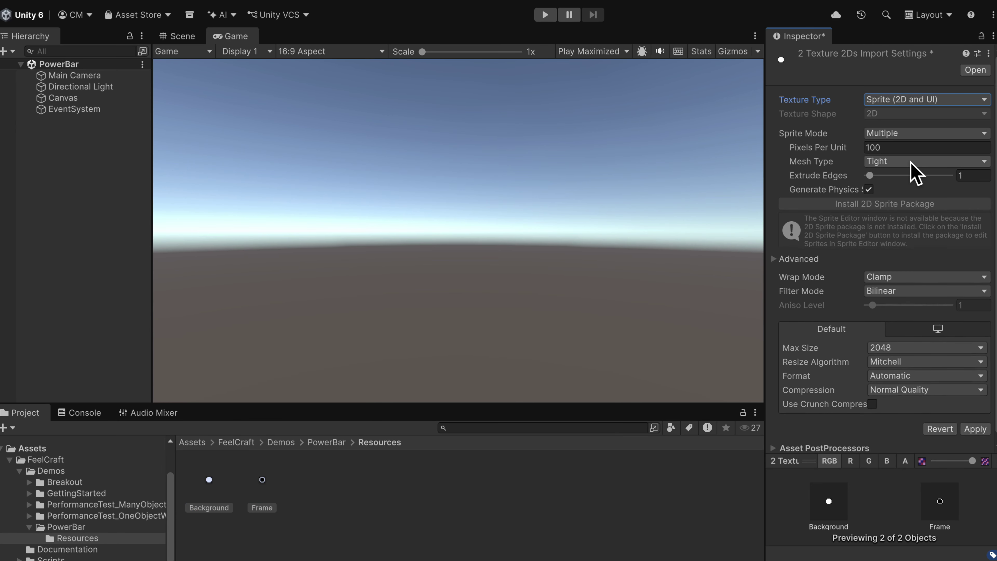
{"action": "left_click", "coordinate": [919, 135]}
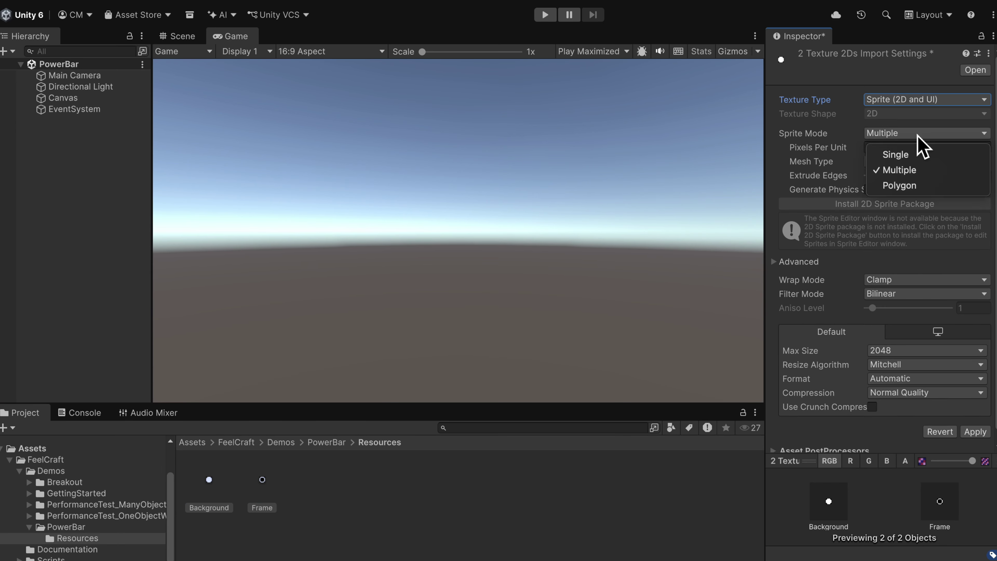
{"action": "left_click", "coordinate": [914, 154]}
- Set both textures to 8 Pixels Per Unit and the Full Rect mesh type
{"action": "left_click", "coordinate": [914, 150]}
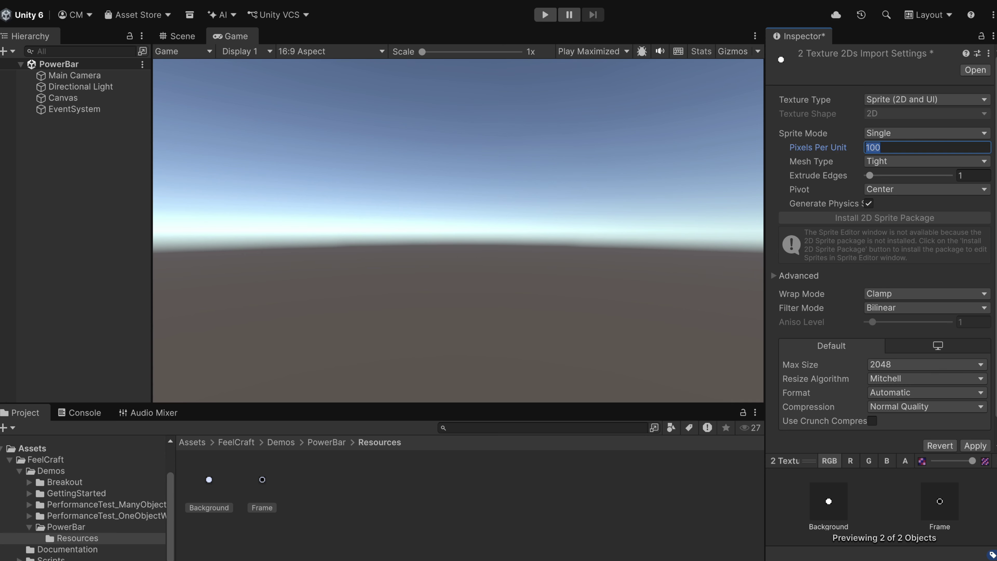
{"action": "type", "text": "8"}
{"action": "left_click", "coordinate": [907, 161]}
{"action": "left_click", "coordinate": [907, 181]}
- Set the pivot of both textures to Bottom and disable physics shape generation
{"action": "left_click", "coordinate": [892, 190]}
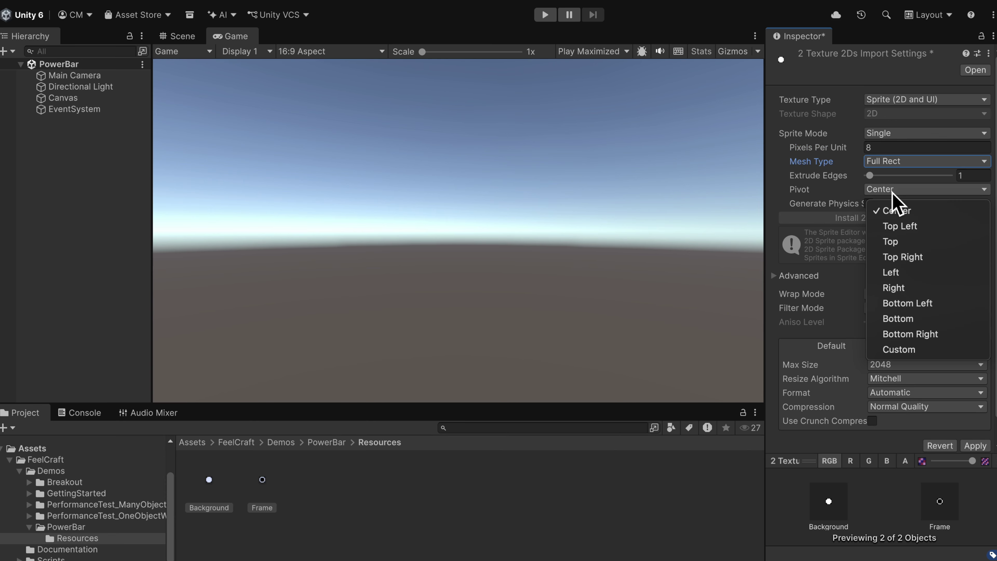
{"action": "left_click", "coordinate": [908, 319]}
{"action": "left_click", "coordinate": [869, 203]}
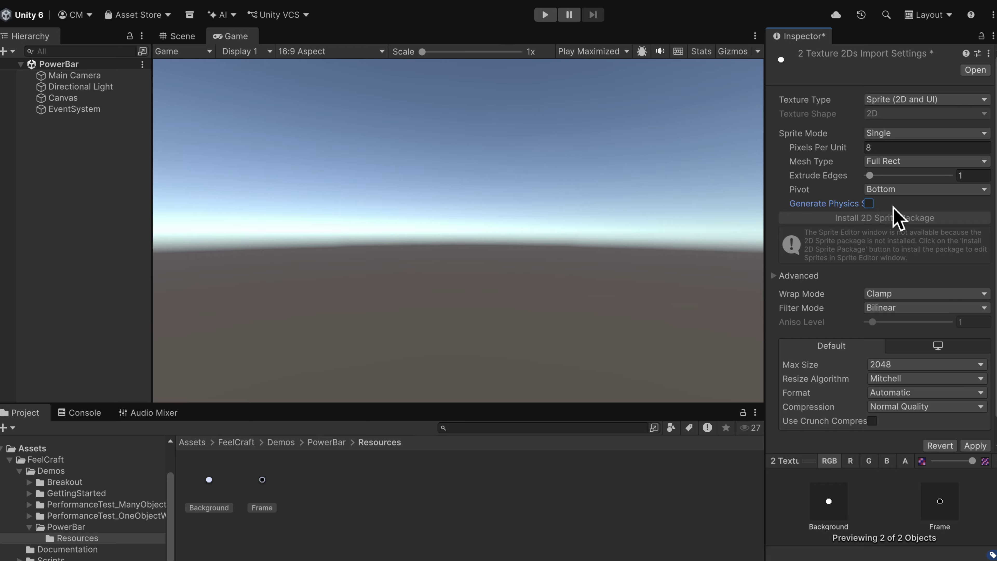
- Set the Wrap Mode of both textures to Clamp and the Filter Mode to Point (no filter)
{"action": "left_click", "coordinate": [899, 293]}
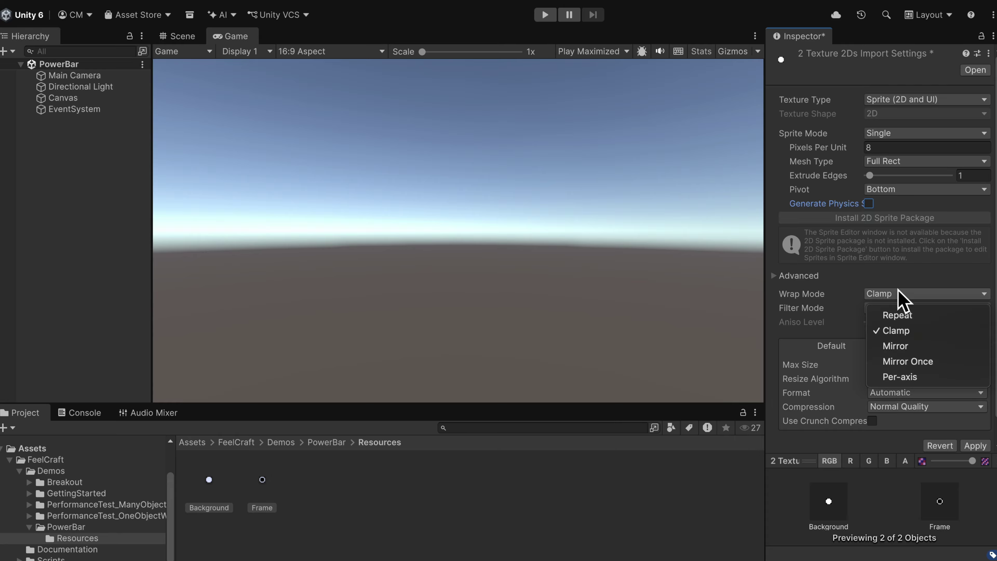
{"action": "left_click", "coordinate": [900, 330]}
{"action": "left_click", "coordinate": [921, 308]}
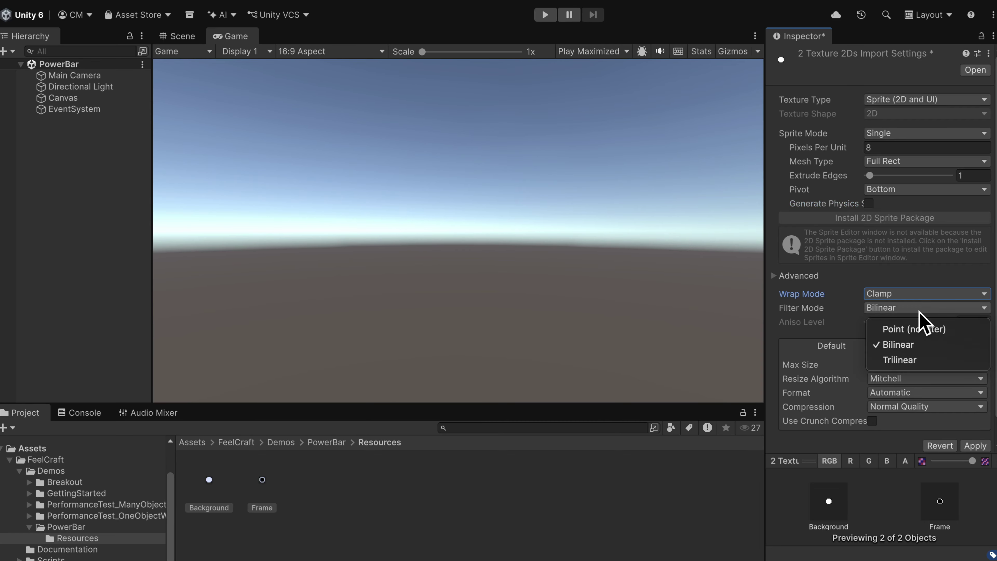
{"action": "left_click", "coordinate": [912, 327]}
- Set the resize algorithm to Bilinear and compression to None for both textures, and apply the import settings
{"action": "left_click", "coordinate": [909, 379]}
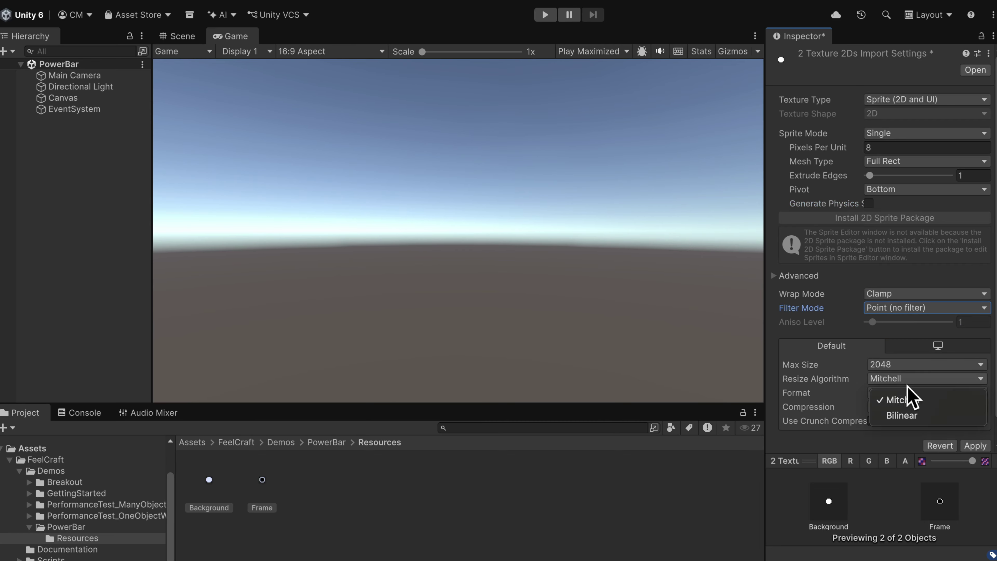
{"action": "left_click", "coordinate": [905, 414]}
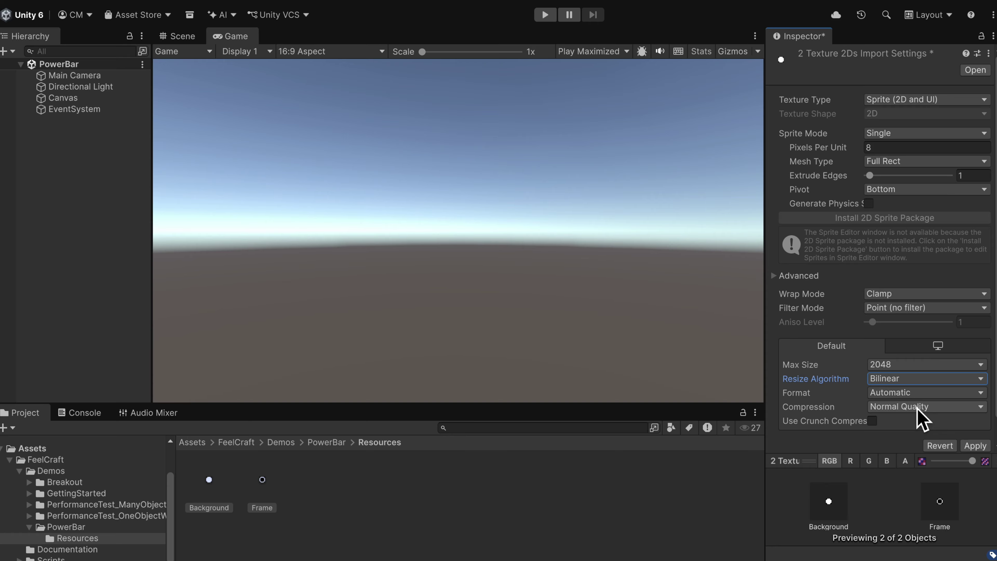
{"action": "left_click", "coordinate": [916, 407]}
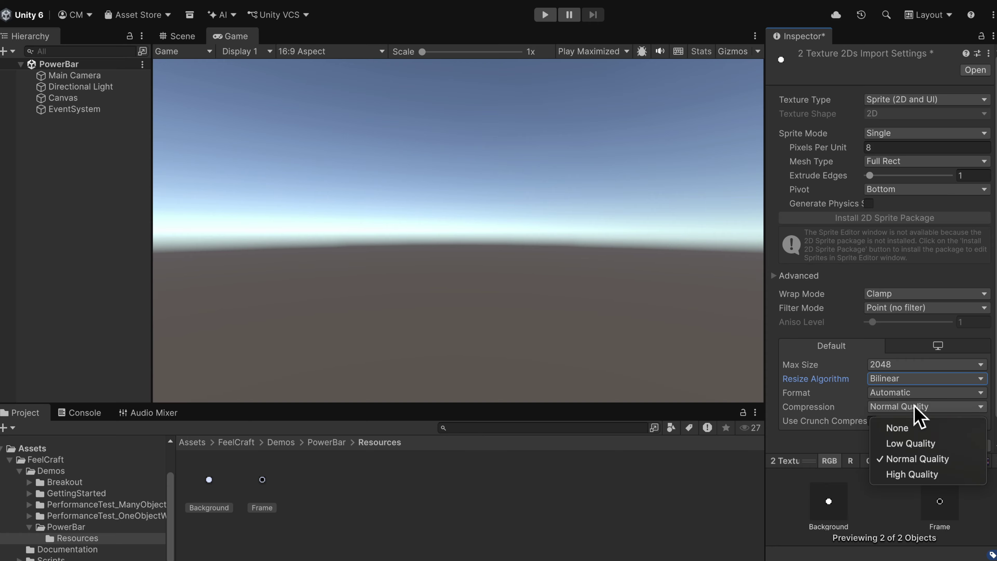
{"action": "left_click", "coordinate": [916, 428]}
{"action": "left_click", "coordinate": [975, 432]}
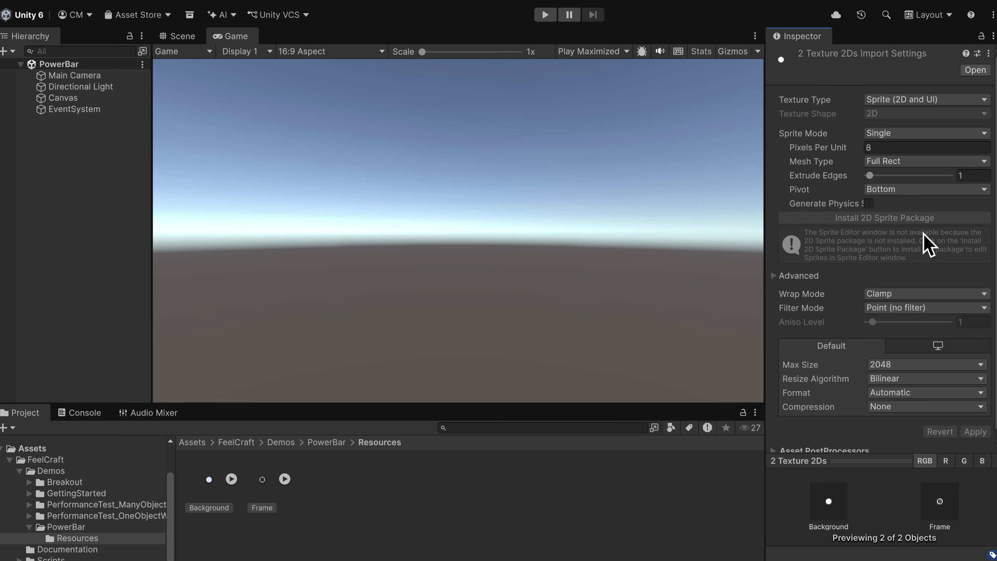
- Find the 2D Sprite package in the Package Manager by searching for "2D" and install it
{"action": "left_click", "coordinate": [432, 0]}
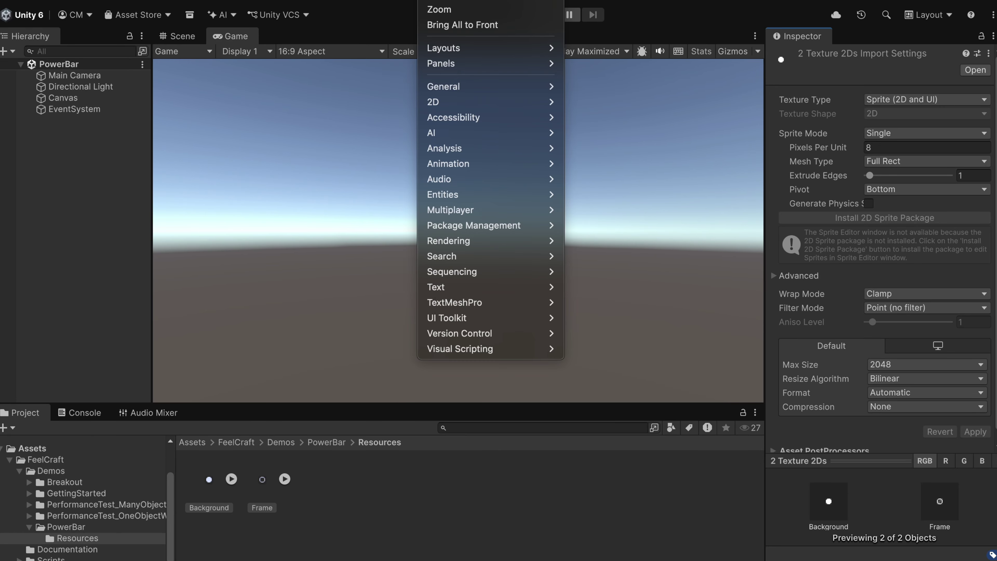
{"action": "mouse_move", "coordinate": [496, 236]}
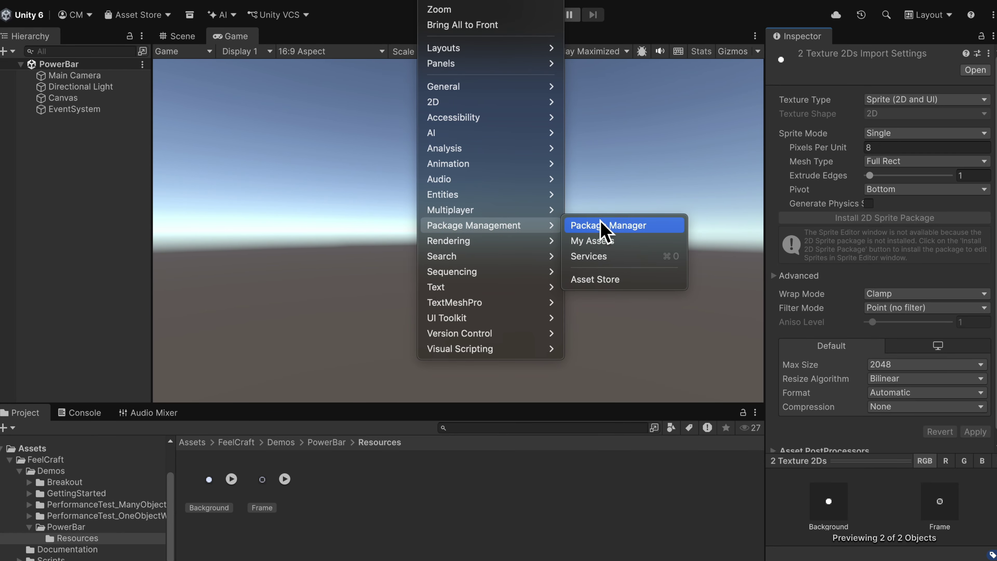
{"action": "left_click", "coordinate": [541, 225]}
{"action": "type", "text": "2D"}
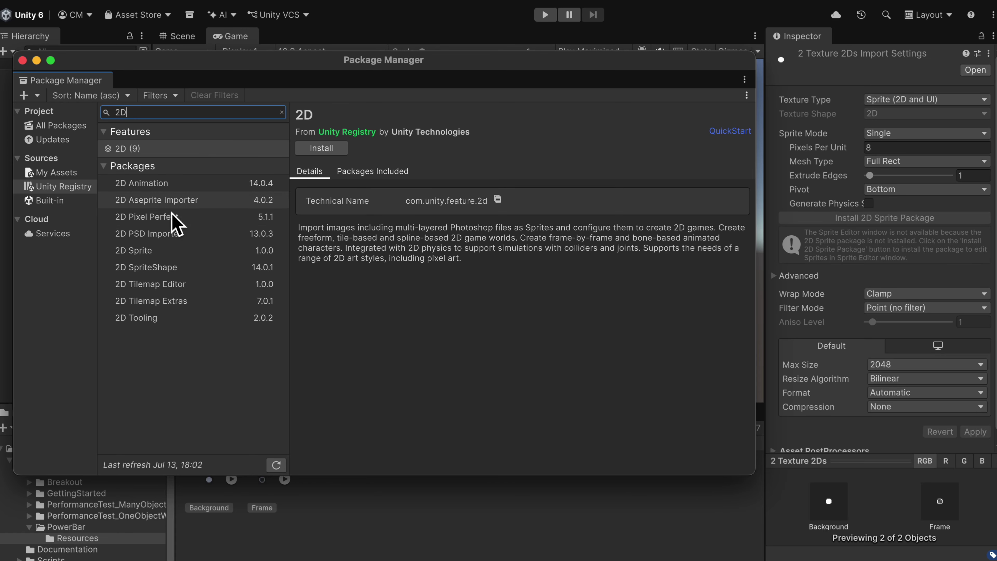
{"action": "left_click", "coordinate": [165, 250]}
{"action": "left_click", "coordinate": [324, 175]}
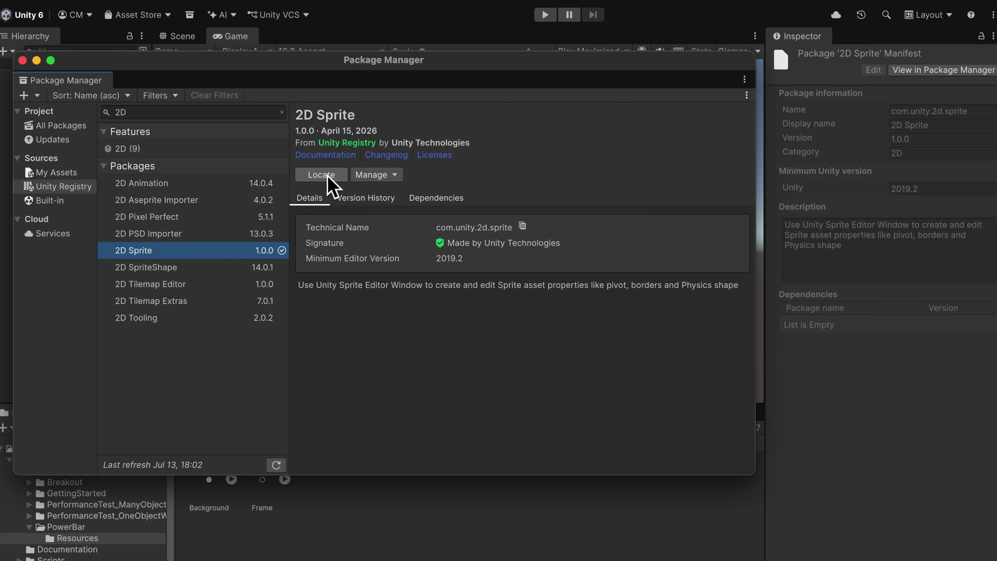
- Set the Frame sprite's left, right, top and bottom borders to 2 in the Sprite Editor
{"action": "left_click", "coordinate": [220, 499]}
{"action": "left_click", "coordinate": [212, 487]}
{"action": "left_click", "coordinate": [262, 481]}
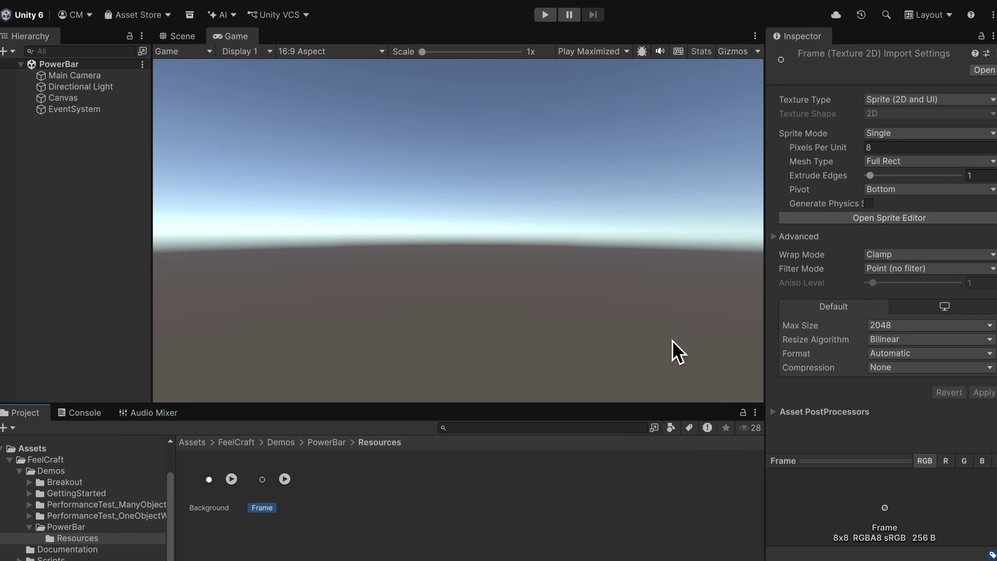
{"action": "left_click", "coordinate": [840, 219]}
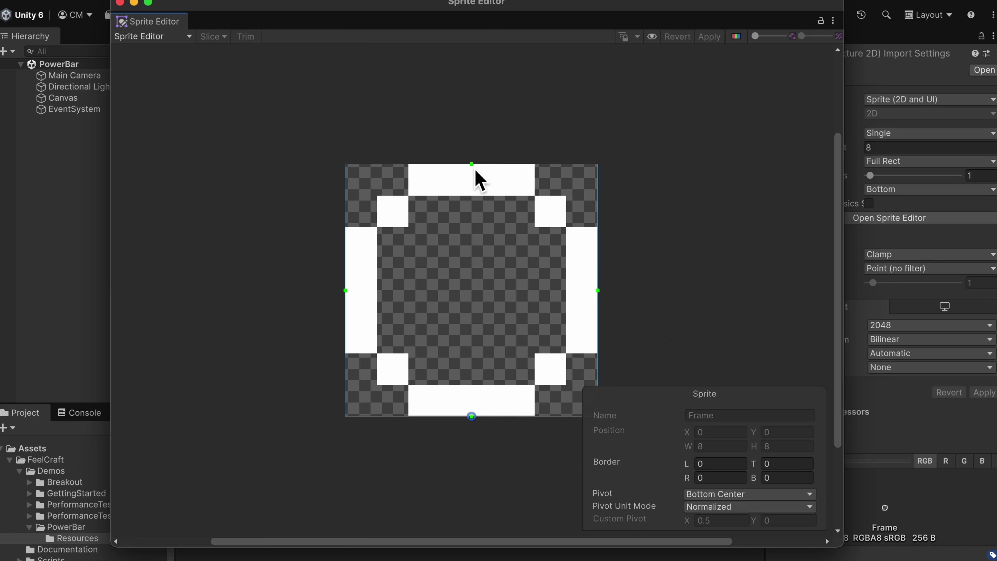
{"action": "left_click_drag", "start_coordinate": [472, 164], "coordinate": [472, 227]}
{"action": "left_click_drag", "start_coordinate": [345, 322], "coordinate": [409, 322]}
{"action": "left_click_drag", "start_coordinate": [504, 416], "coordinate": [503, 354]}
{"action": "left_click_drag", "start_coordinate": [598, 322], "coordinate": [534, 280]}
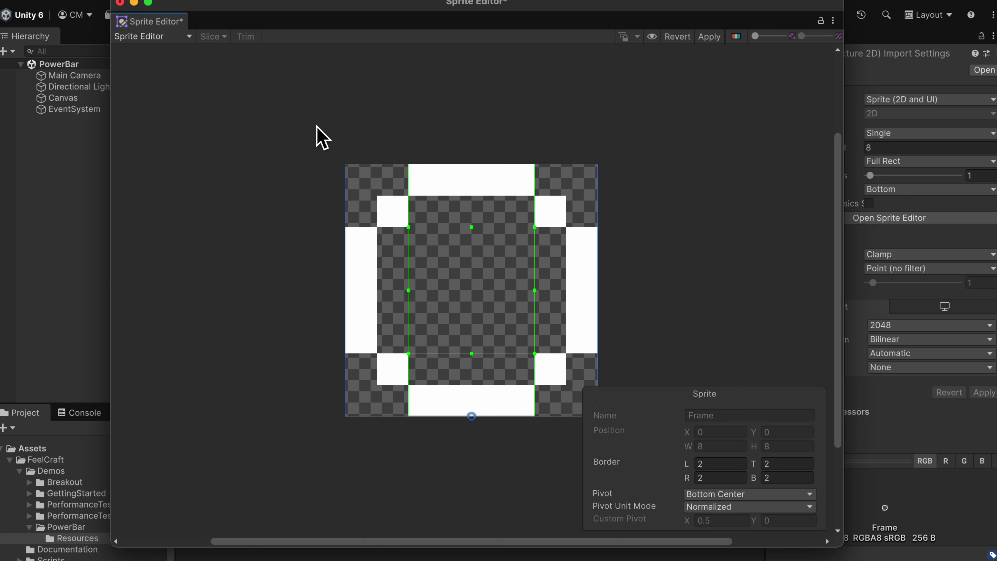
{"action": "left_click", "coordinate": [120, 3]}
- Set all four borders of the Background sprite to 2 in the Sprite Editor and save the changes
{"action": "left_click", "coordinate": [208, 491]}
{"action": "left_click", "coordinate": [889, 218]}
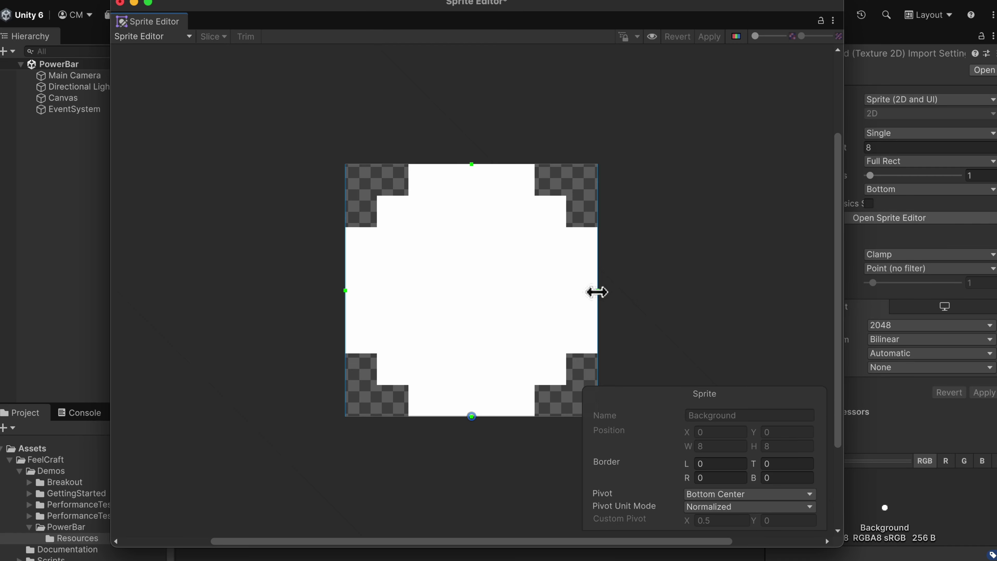
{"action": "left_click_drag", "start_coordinate": [597, 290], "coordinate": [535, 289]}
{"action": "left_click_drag", "start_coordinate": [448, 164], "coordinate": [445, 227]}
{"action": "left_click_drag", "start_coordinate": [346, 320], "coordinate": [408, 319]}
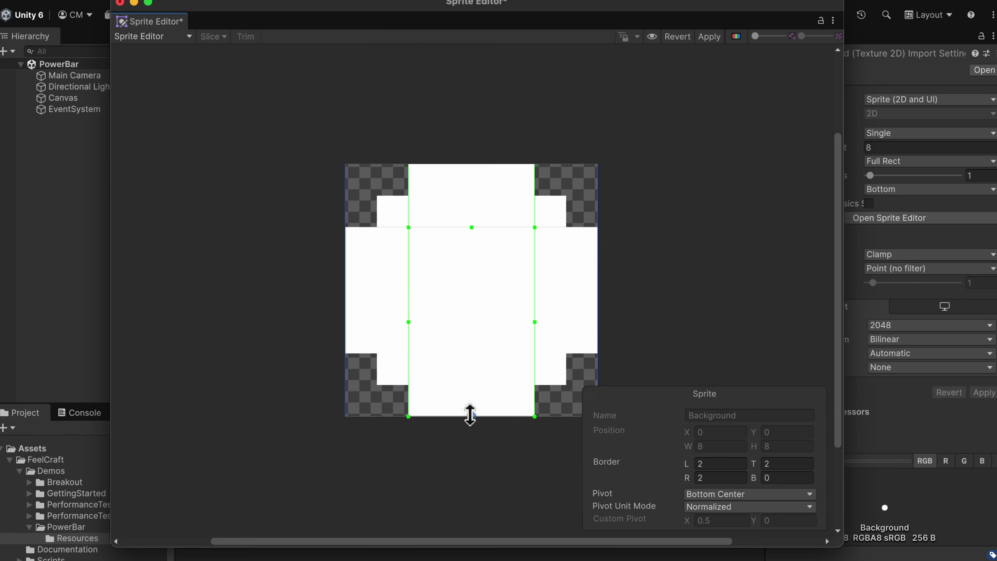
{"action": "left_click_drag", "start_coordinate": [472, 416], "coordinate": [472, 354]}
{"action": "left_click", "coordinate": [120, 3]}
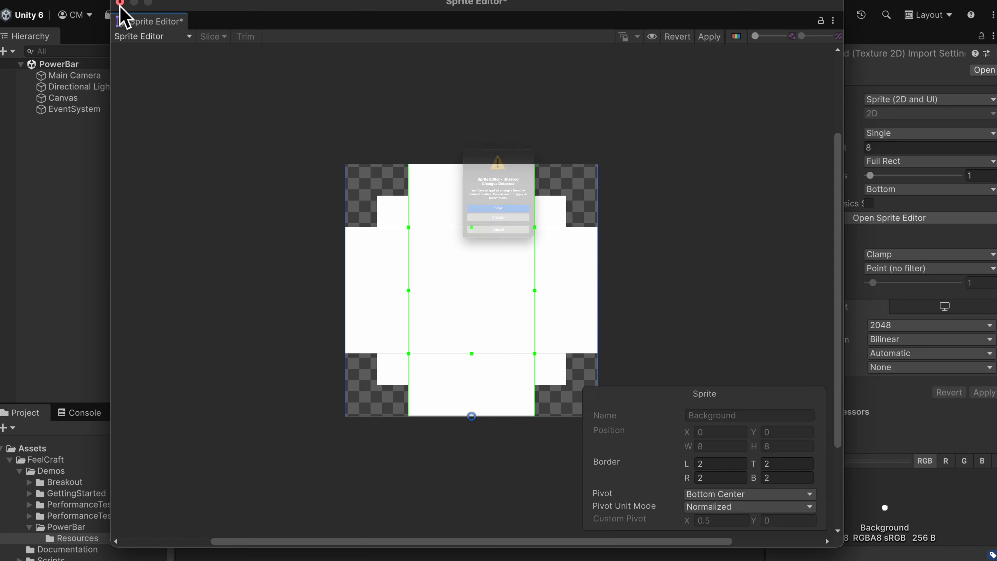
{"action": "left_click", "coordinate": [432, 236]}
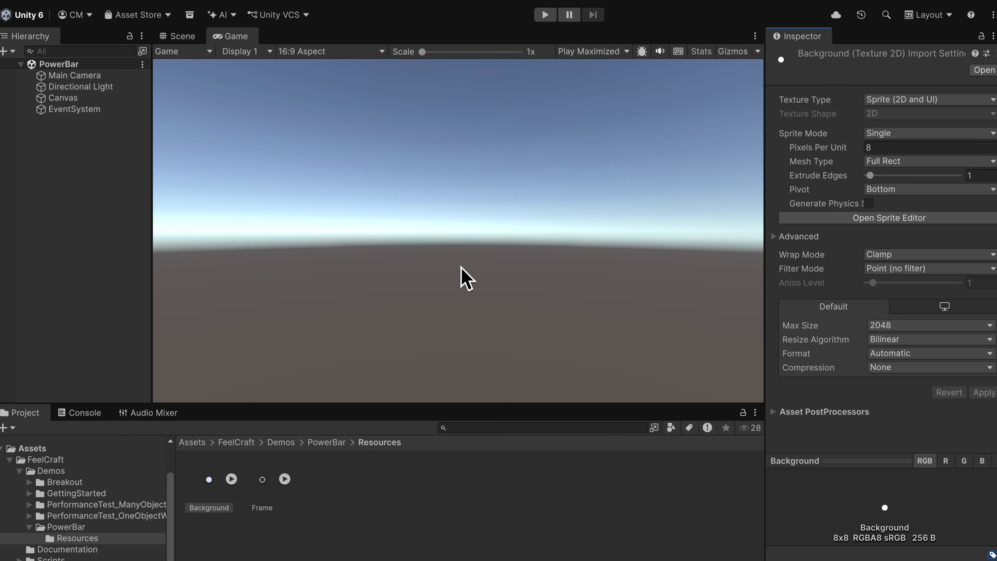
- Add a UI panel under Canvas in the Scene view and name it Helper
{"action": "key", "text": "super+1"}
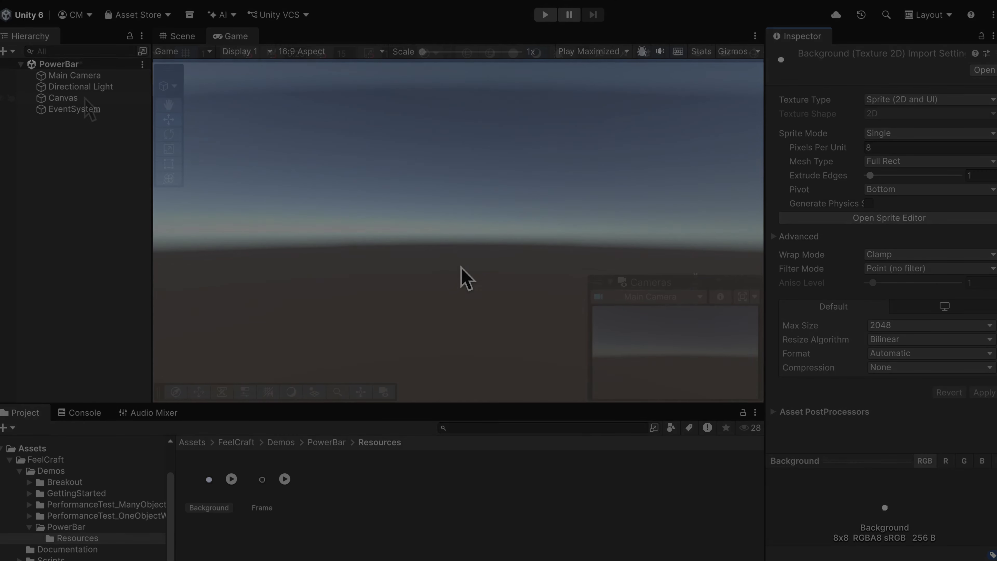
{"action": "right_click", "coordinate": [81, 98]}
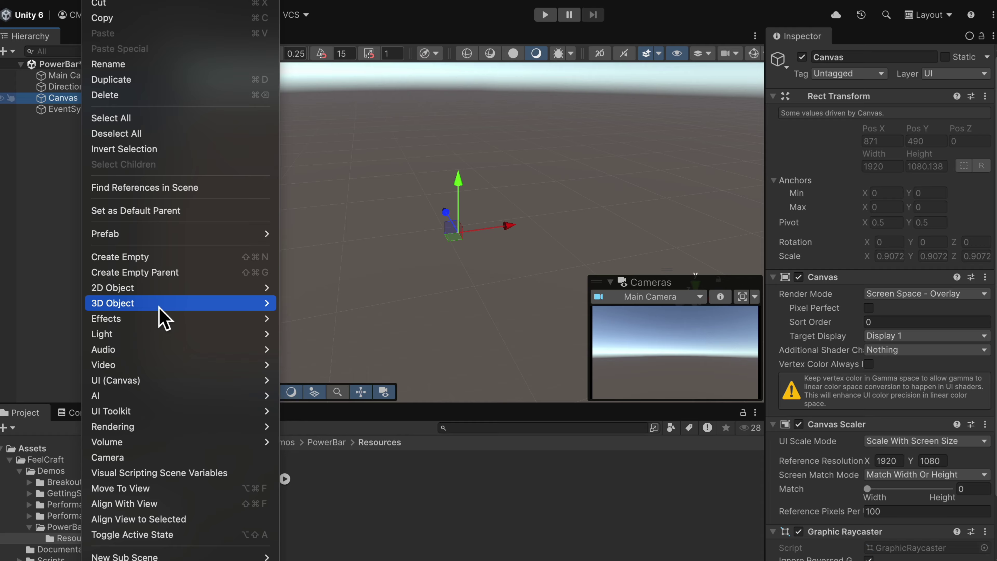
{"action": "mouse_move", "coordinate": [165, 380]}
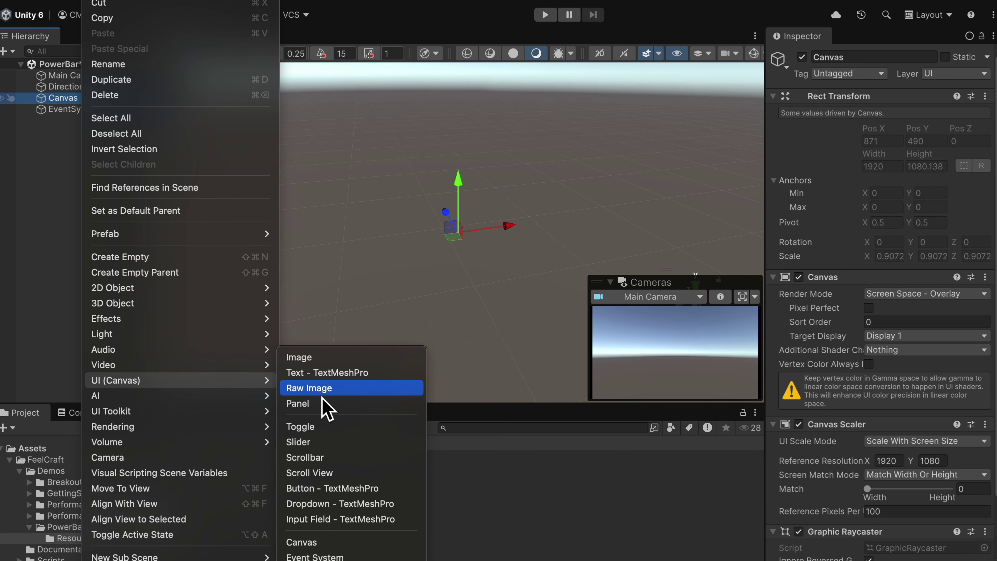
{"action": "left_click", "coordinate": [328, 403]}
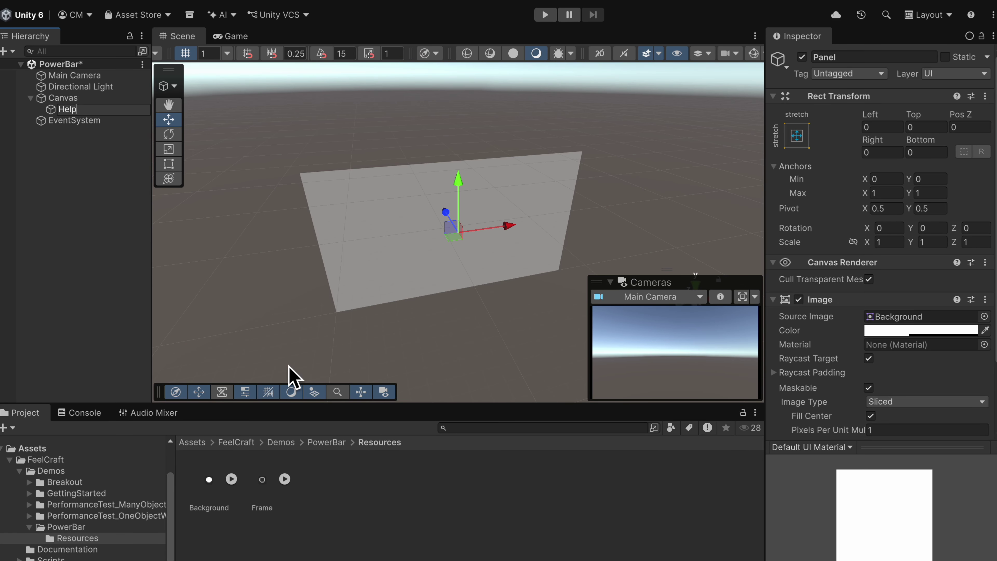
{"action": "type", "text": "Helper"}
{"action": "key", "text": "Return"}
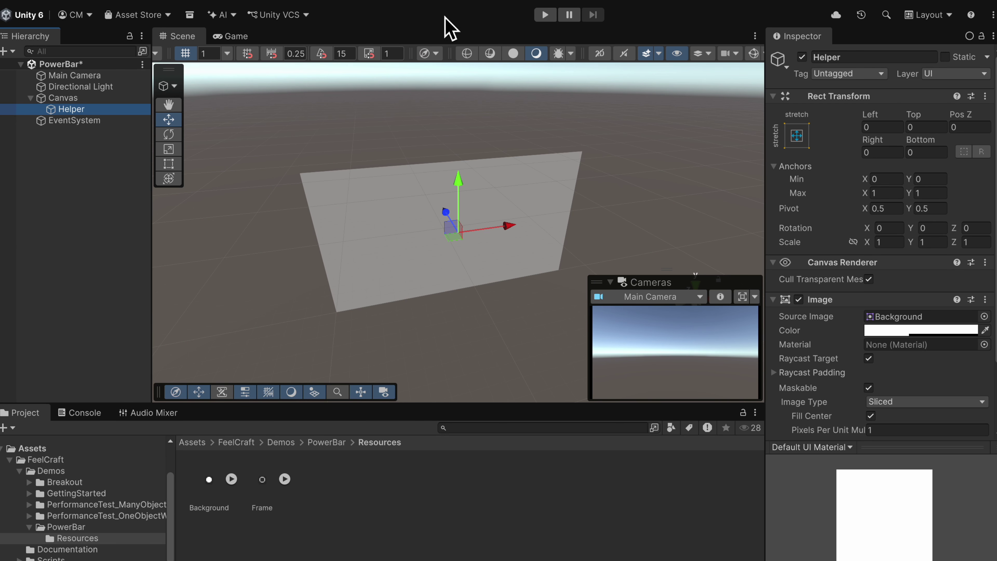
- Show the scene in 2D with the Rect tool and set the Helper panel's image color to black (000000)
{"action": "left_click", "coordinate": [600, 55]}
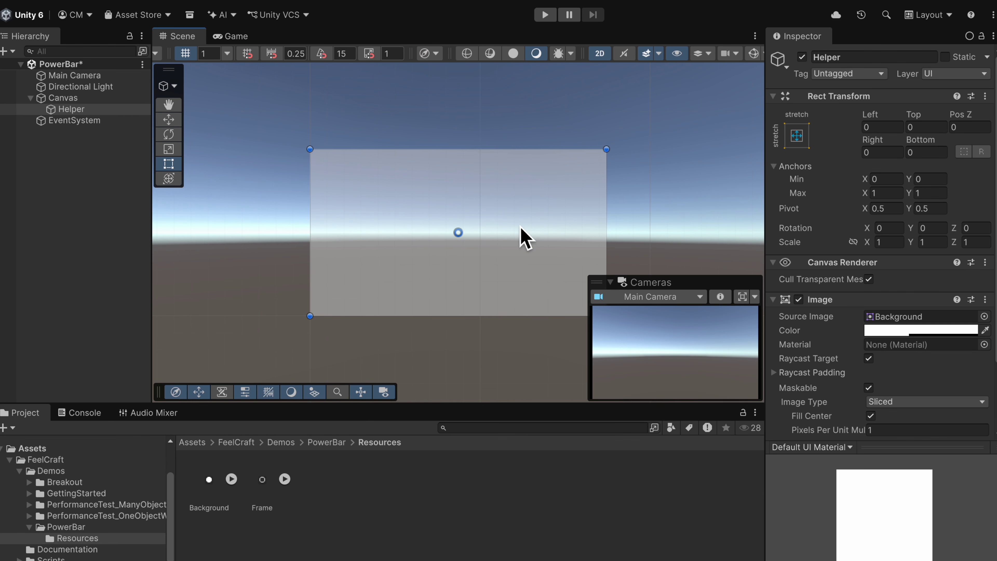
{"action": "key", "text": "t"}
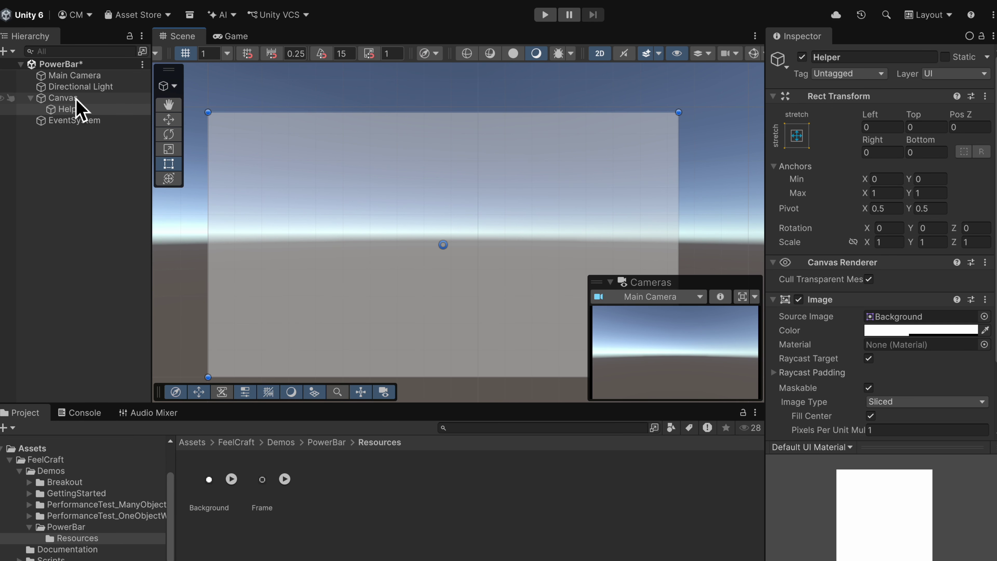
{"action": "left_click", "coordinate": [79, 112]}
{"action": "left_click", "coordinate": [929, 332]}
{"action": "left_click_drag", "start_coordinate": [897, 277], "coordinate": [882, 292]}
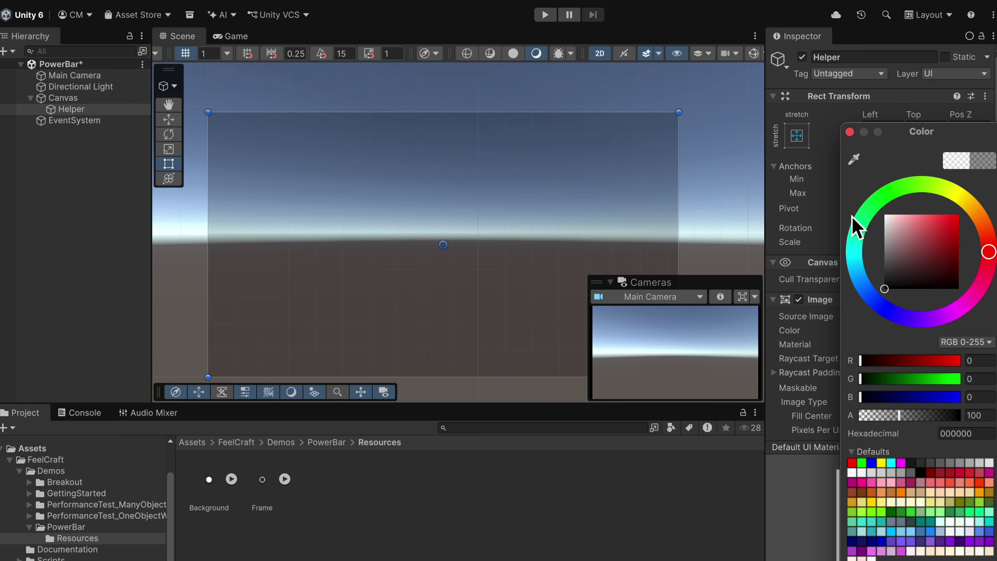
{"action": "left_click", "coordinate": [852, 133]}
{"action": "key", "text": "super+z"}
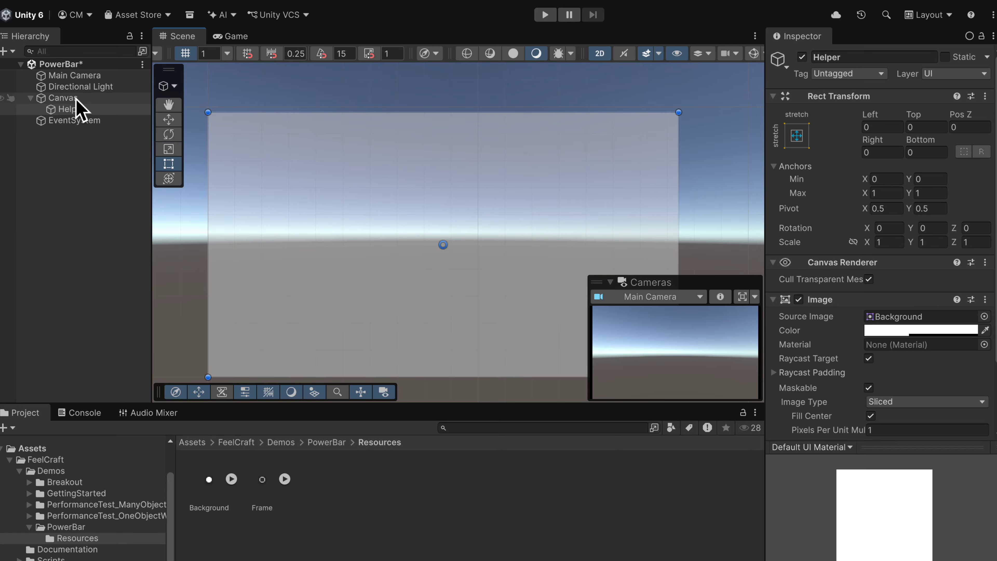
- Add a second UI panel under Canvas and name it PowerBar
{"action": "right_click", "coordinate": [77, 99]}
{"action": "mouse_move", "coordinate": [160, 378]}
{"action": "left_click", "coordinate": [318, 411]}
{"action": "type", "text": "P"}
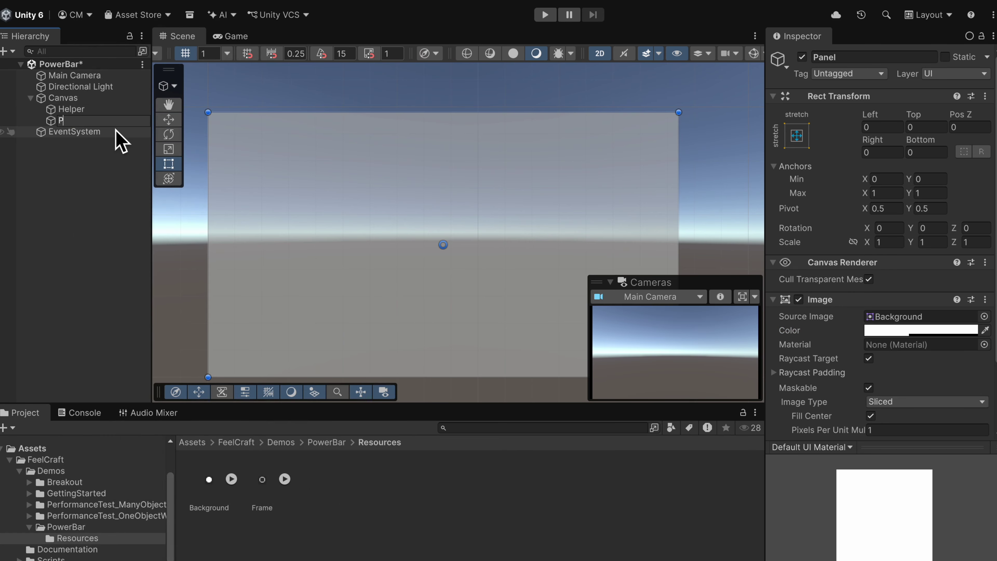
{"action": "type", "text": "owerBar"}
{"action": "key", "text": "Return"}
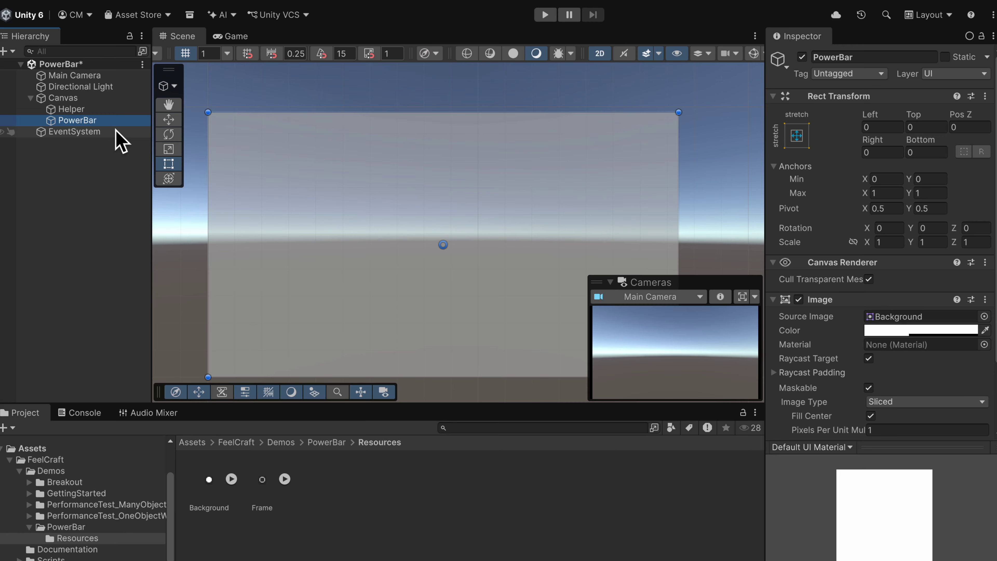
- Anchor the PowerBar panel to middle center and set its height to 1024 and width to 128
{"action": "left_click", "coordinate": [800, 136]}
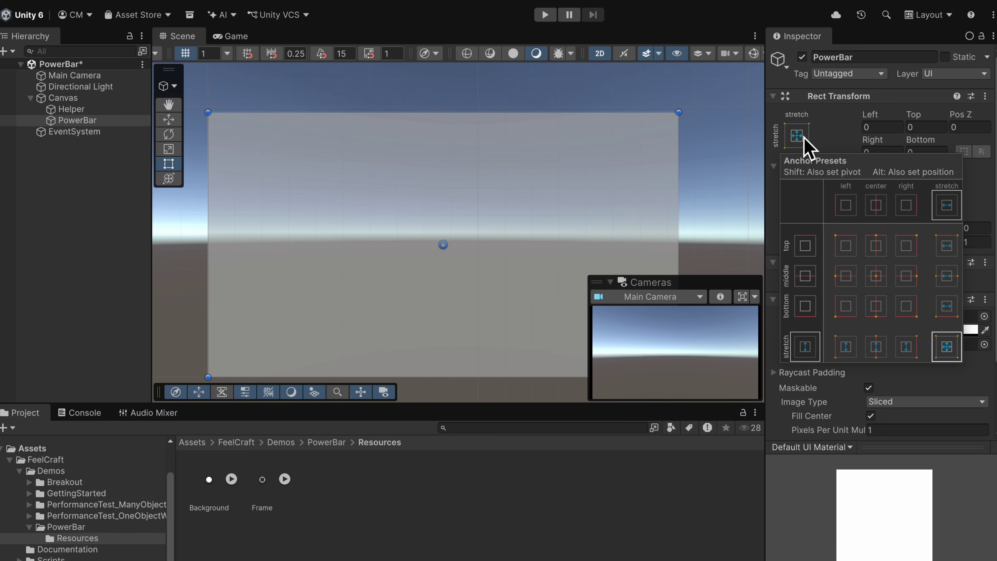
{"action": "left_click", "coordinate": [877, 277]}
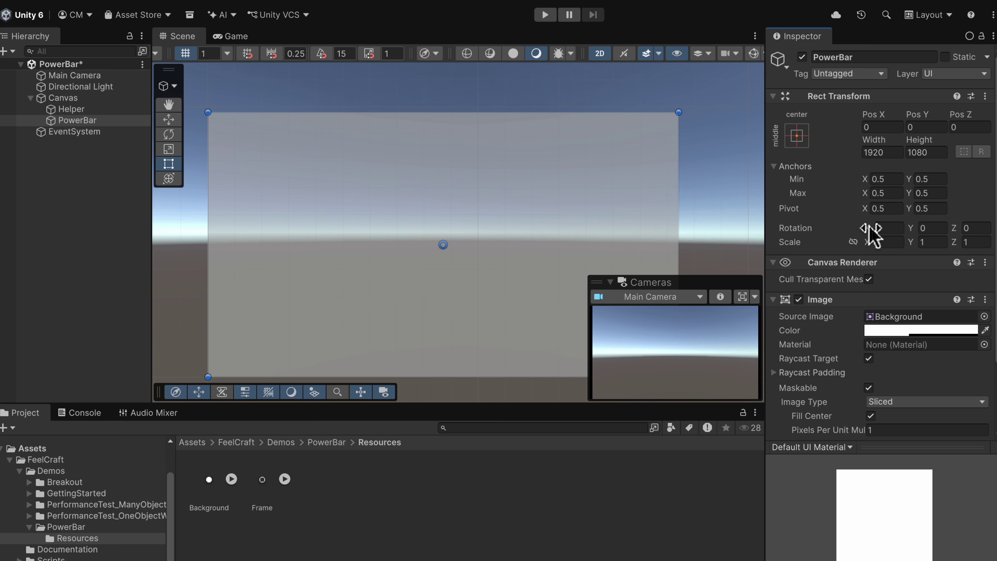
{"action": "left_click", "coordinate": [941, 153]}
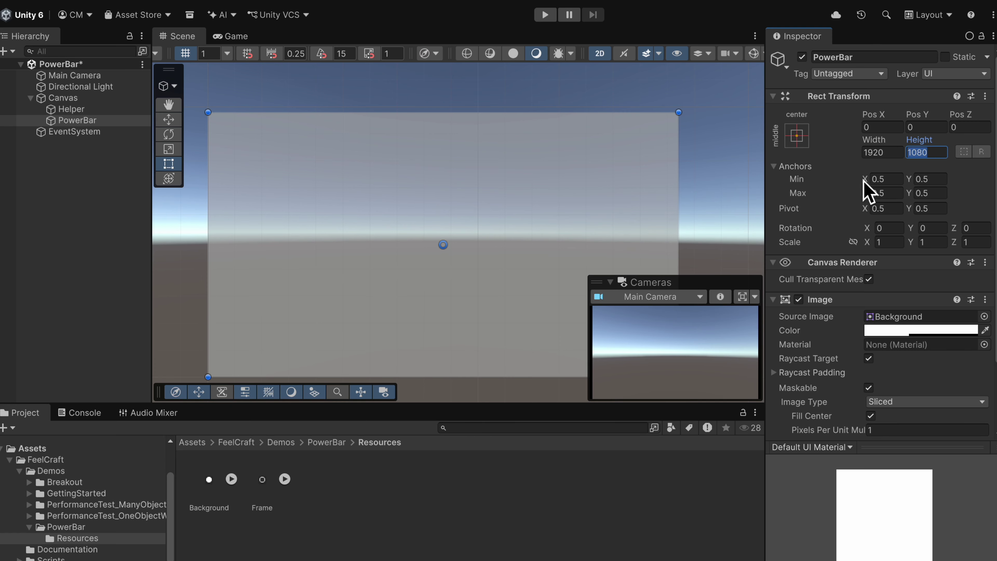
{"action": "key", "text": "BackSpace"}
{"action": "key", "text": "BackSpace"}
{"action": "type", "text": "24"}
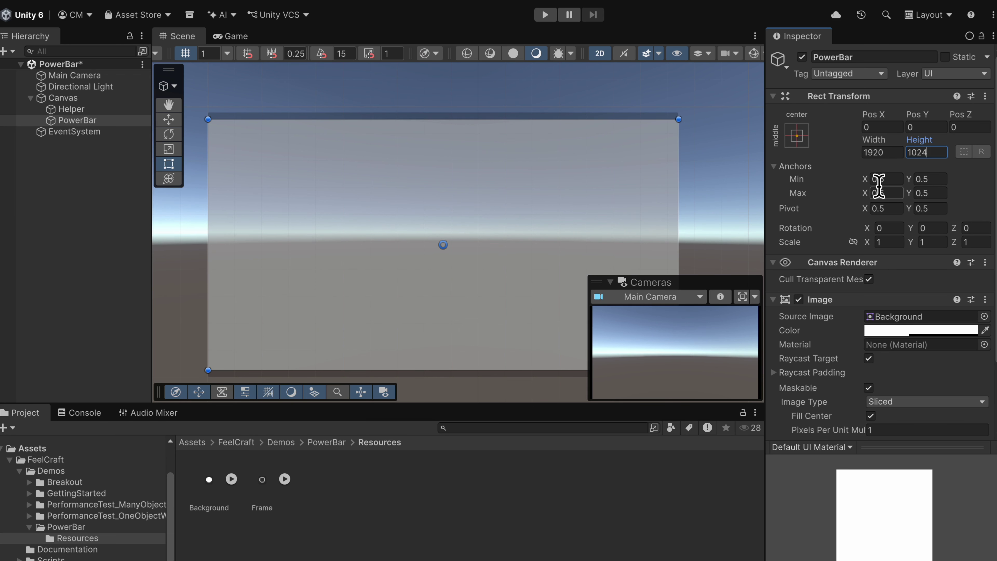
{"action": "left_click", "coordinate": [896, 153]}
{"action": "type", "text": "128"}
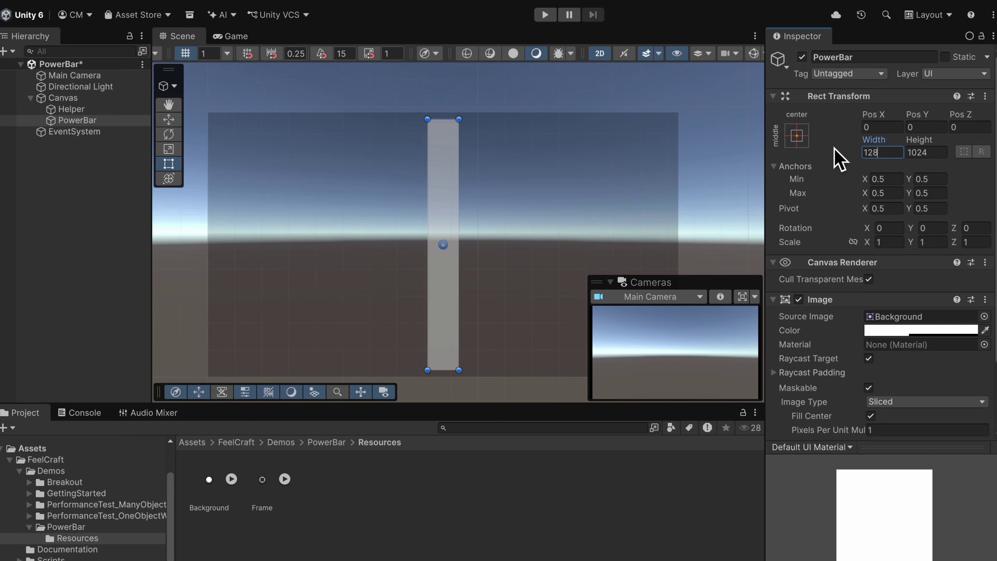
- Add a UI image named Shadow under PowerBar and assign the Background sprite as its source image
{"action": "left_click", "coordinate": [80, 122]}
{"action": "right_click", "coordinate": [80, 121]}
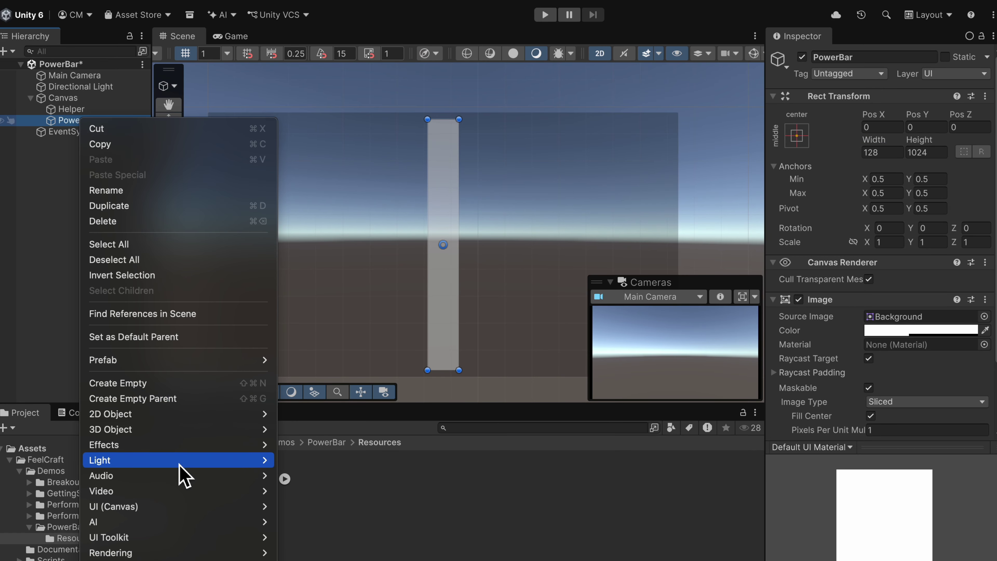
{"action": "mouse_move", "coordinate": [185, 509]}
{"action": "left_click", "coordinate": [328, 387]}
{"action": "type", "text": "Sh"}
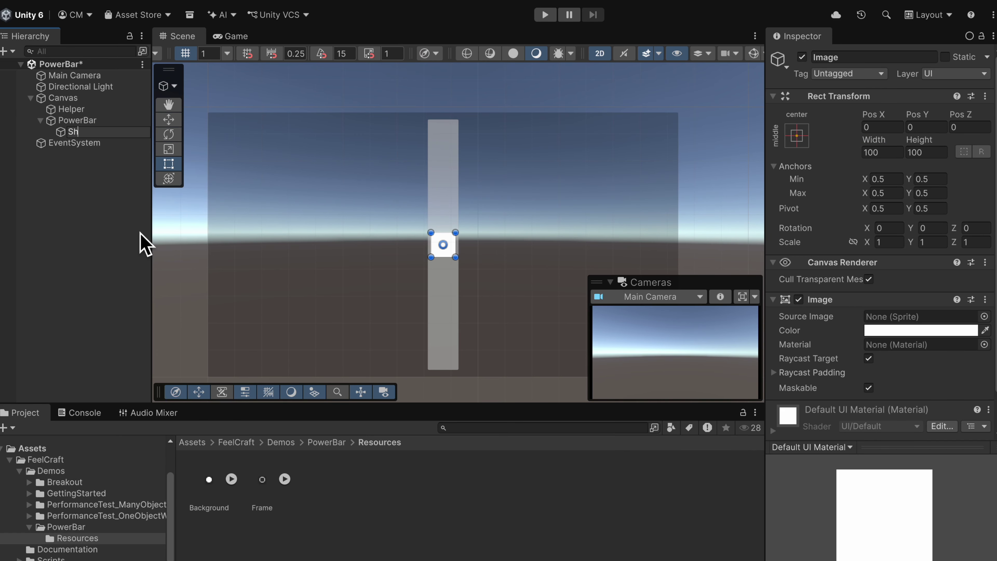
{"action": "type", "text": "adow"}
{"action": "key", "text": "Return"}
{"action": "left_click_drag", "start_coordinate": [209, 479], "coordinate": [901, 317]}
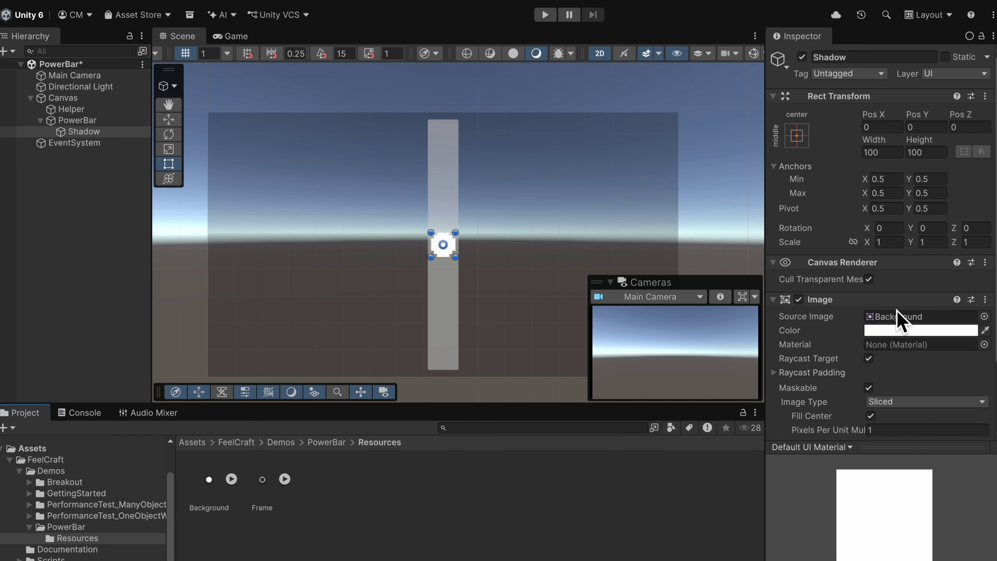
- Anchor the Shadow image to stretch in both directions and set its left, top, right and bottom offsets to 0
{"action": "left_click", "coordinate": [798, 137]}
{"action": "left_click", "coordinate": [952, 349]}
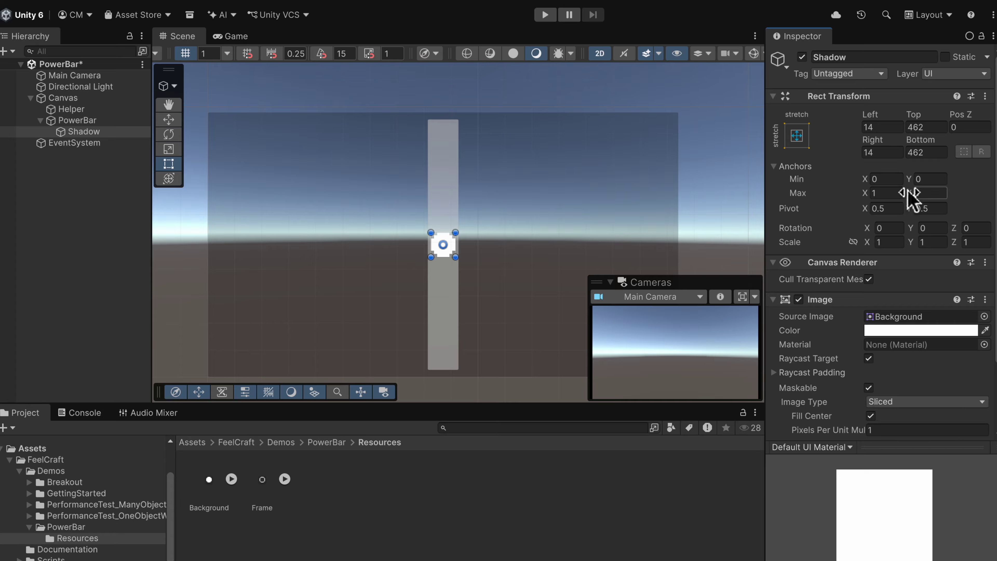
{"action": "left_click", "coordinate": [882, 128]}
{"action": "type", "text": "0"}
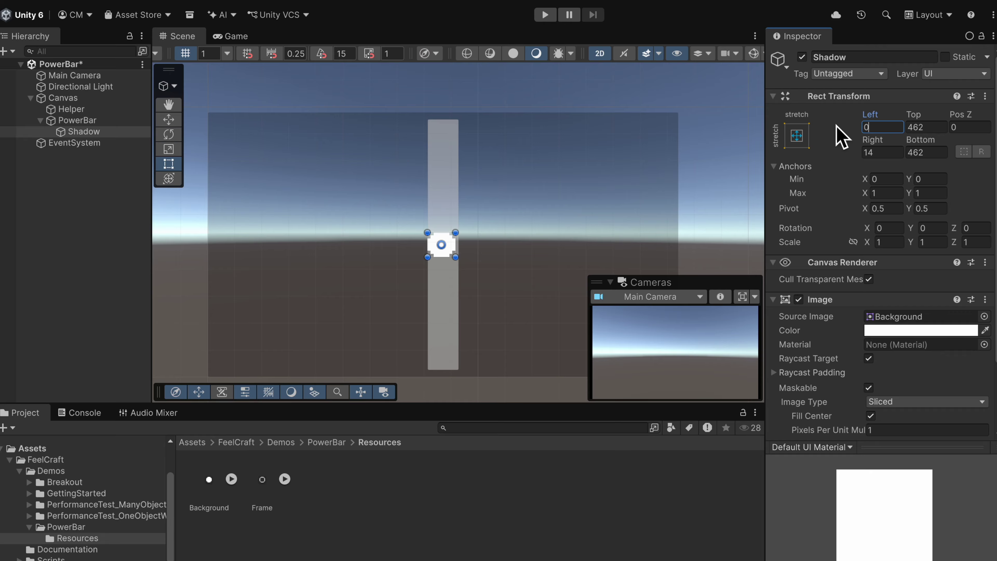
{"action": "left_click", "coordinate": [925, 127]}
{"action": "type", "text": "0"}
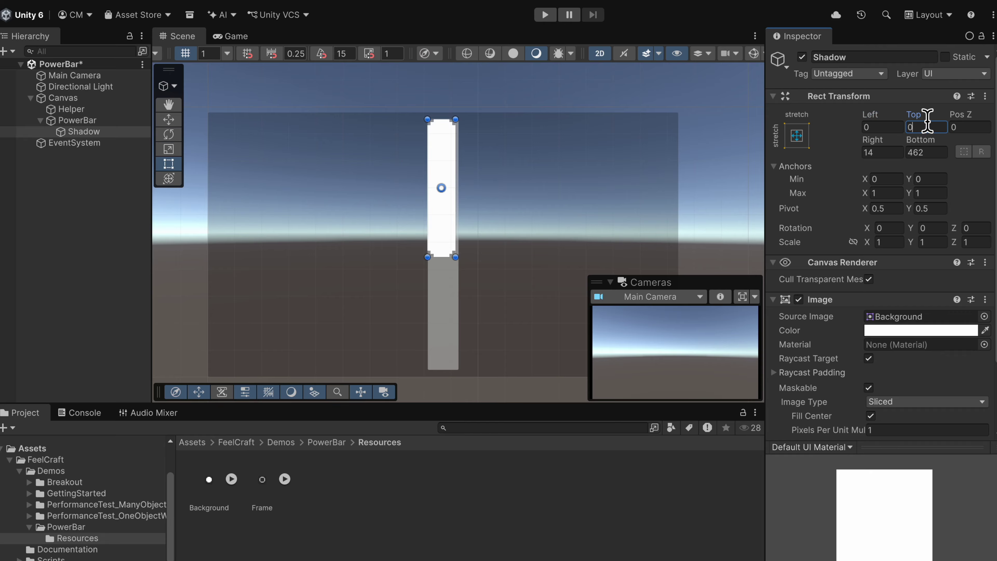
{"action": "left_click", "coordinate": [897, 152]}
{"action": "type", "text": "0"}
{"action": "left_click", "coordinate": [921, 153]}
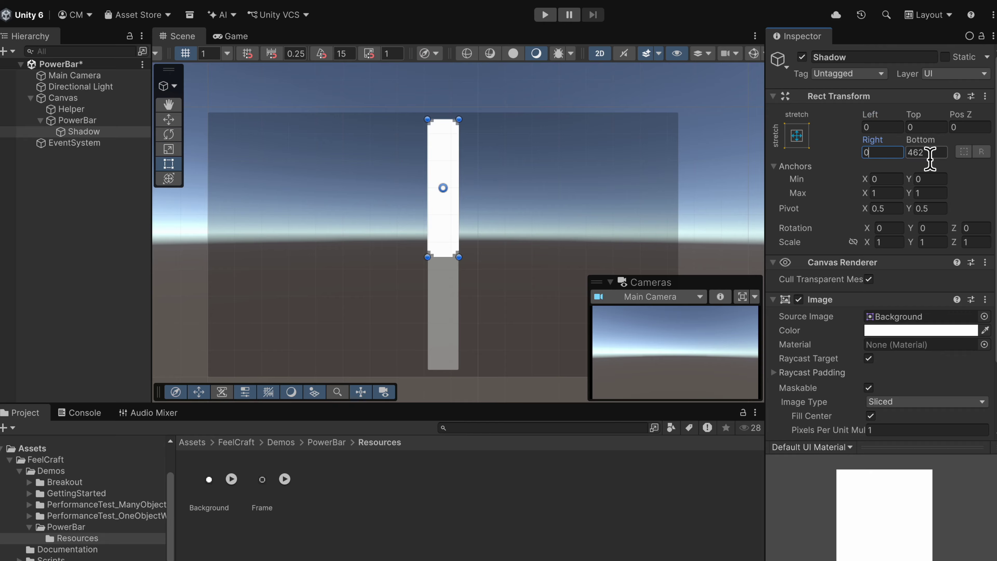
{"action": "type", "text": "0"}
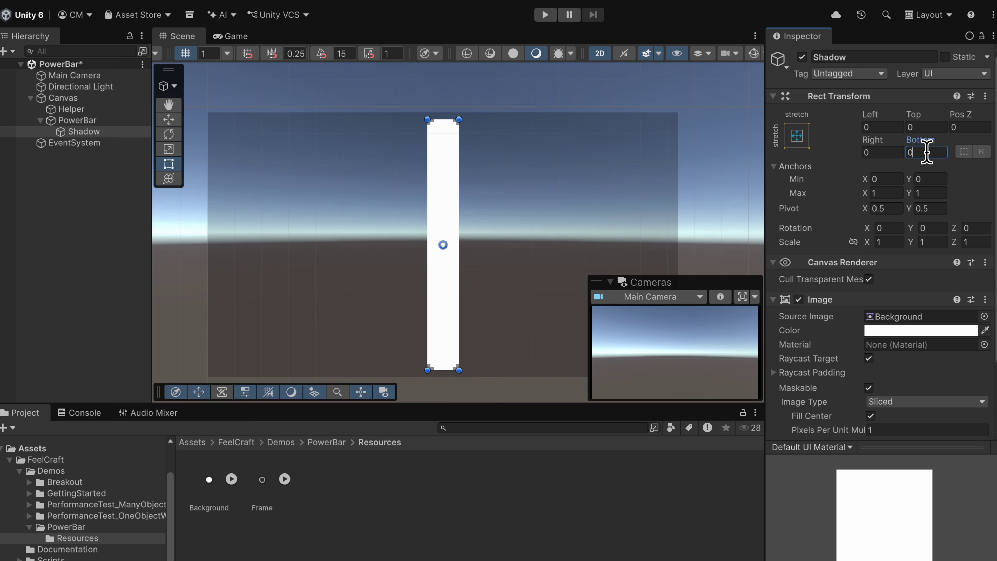
- Set the Shadow image's left and top offsets to 16
{"action": "left_click", "coordinate": [884, 127]}
{"action": "type", "text": "16"}
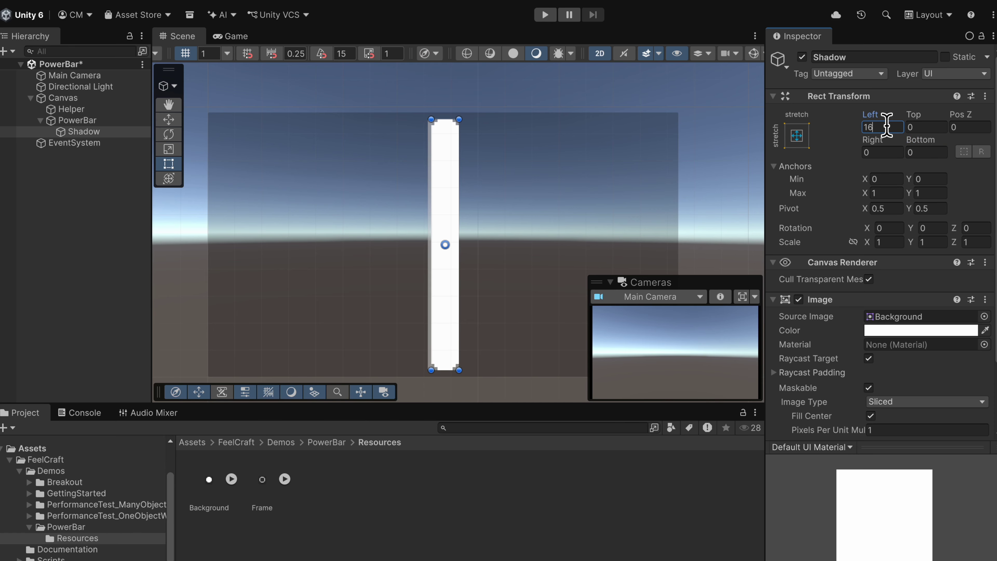
{"action": "left_click", "coordinate": [929, 127]}
{"action": "type", "text": "16"}
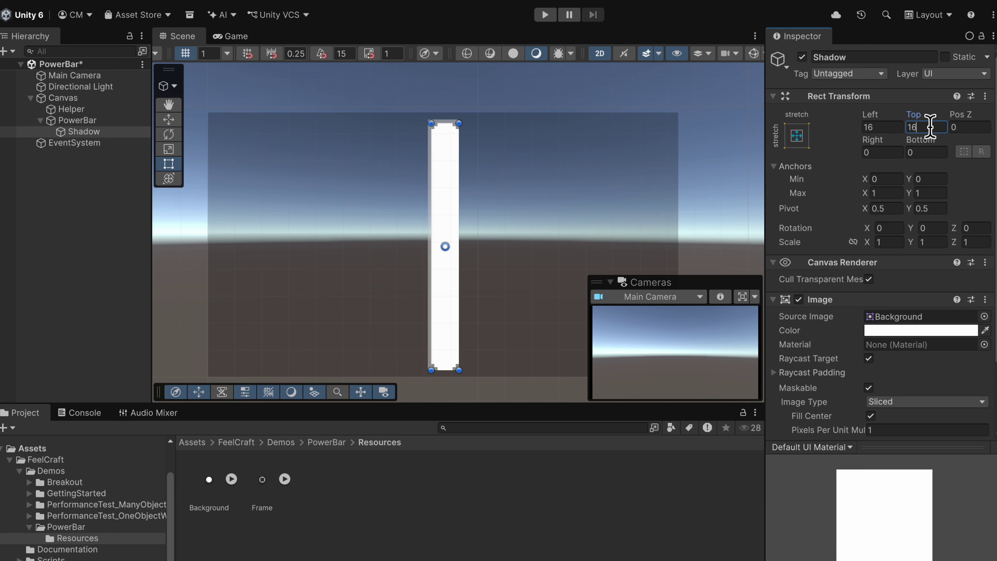
- Color the Shadow image black (000000) with alpha 160 and disable its Raycast Target and Maskable options
{"action": "left_click", "coordinate": [921, 330]}
{"action": "left_click", "coordinate": [885, 289]}
{"action": "left_click_drag", "start_coordinate": [913, 414], "coordinate": [910, 413]}
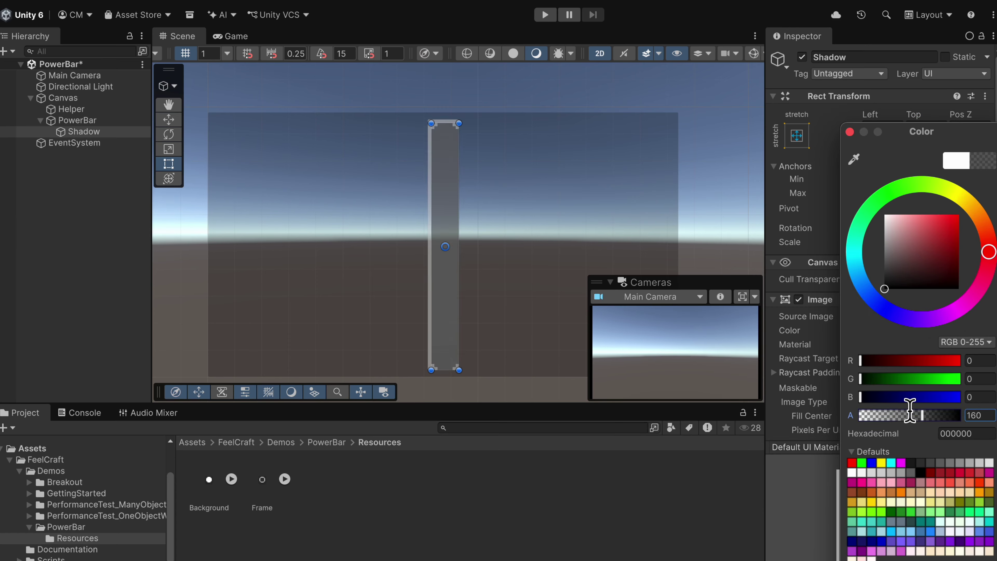
{"action": "left_click", "coordinate": [849, 131]}
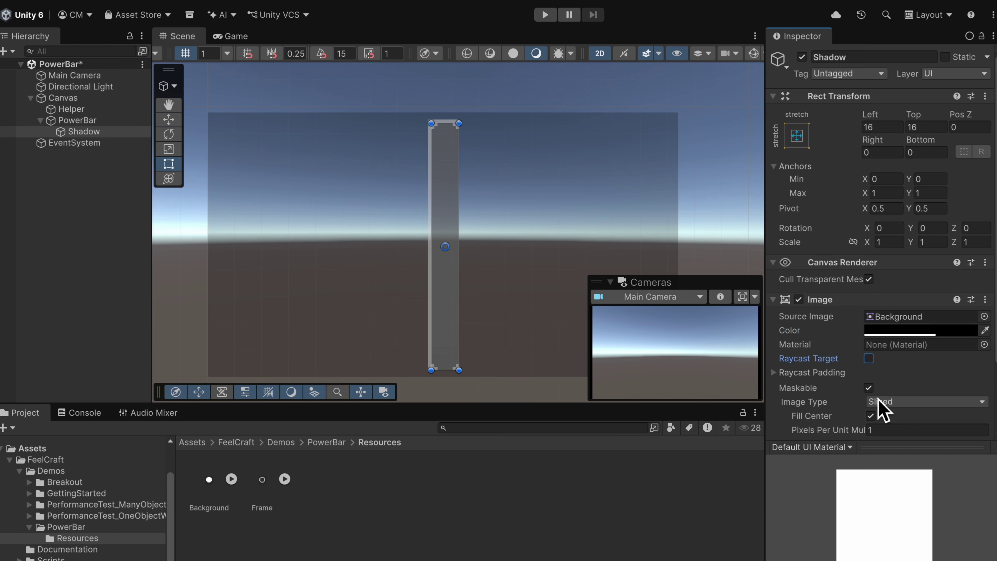
{"action": "left_click", "coordinate": [873, 388]}
- Duplicate the Shadow image and rename the copy Background
{"action": "left_click", "coordinate": [91, 132]}
{"action": "key", "text": "ctrl+d"}
{"action": "right_click", "coordinate": [118, 144]}
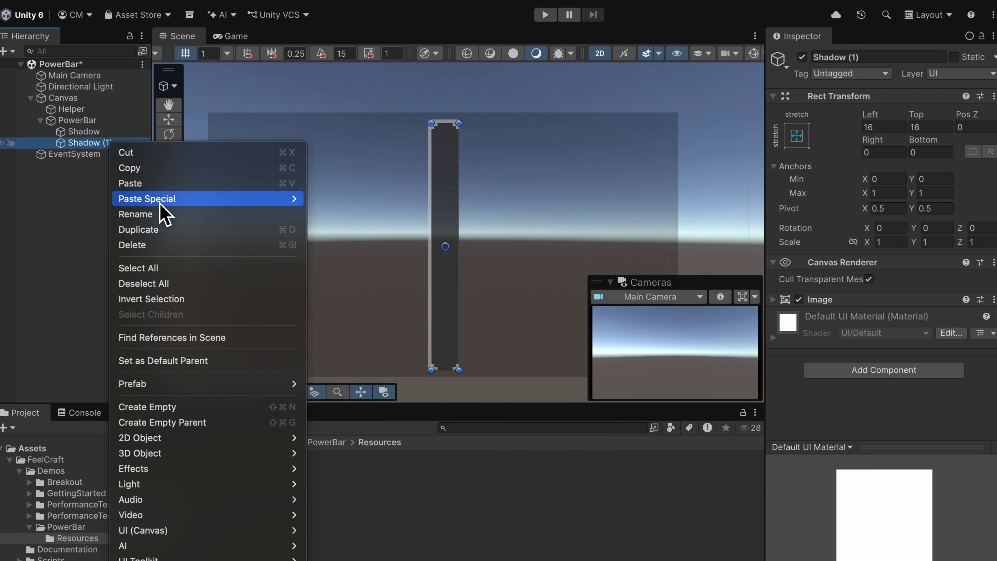
{"action": "left_click", "coordinate": [158, 217]}
{"action": "type", "text": "Background"}
{"action": "key", "text": "Return"}
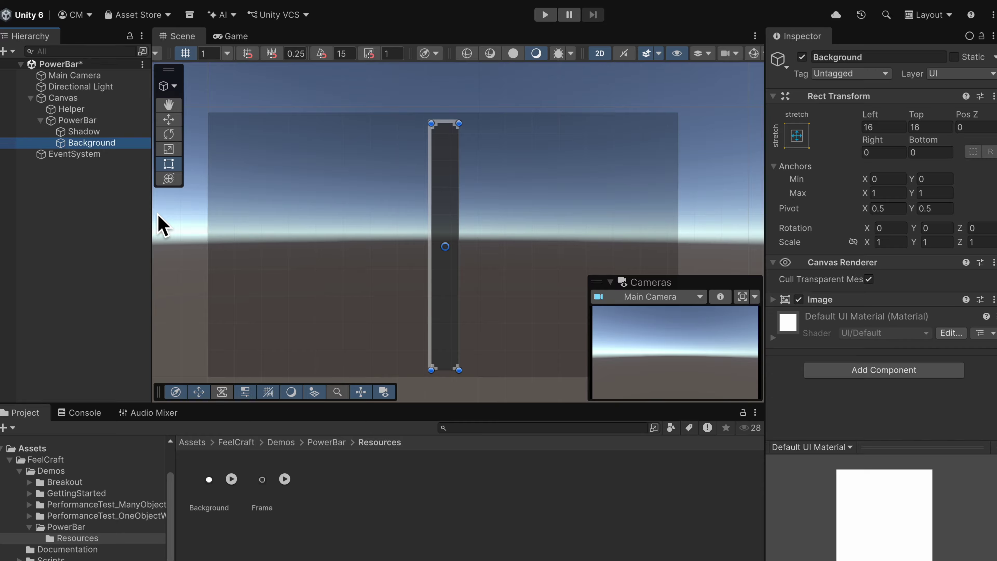
- Change the Background image's color to a fully opaque dark gray
{"action": "left_click", "coordinate": [840, 299]}
{"action": "left_click", "coordinate": [893, 330]}
{"action": "left_click_drag", "start_coordinate": [888, 284], "coordinate": [875, 266]}
{"action": "left_click_drag", "start_coordinate": [922, 415], "coordinate": [978, 412]}
{"action": "left_click_drag", "start_coordinate": [889, 277], "coordinate": [870, 268]}
{"action": "left_click", "coordinate": [850, 131]}
- Set the Background image's left and top offsets to 0 and its right and bottom offsets to 16
{"action": "left_click", "coordinate": [875, 127]}
{"action": "type", "text": "0"}
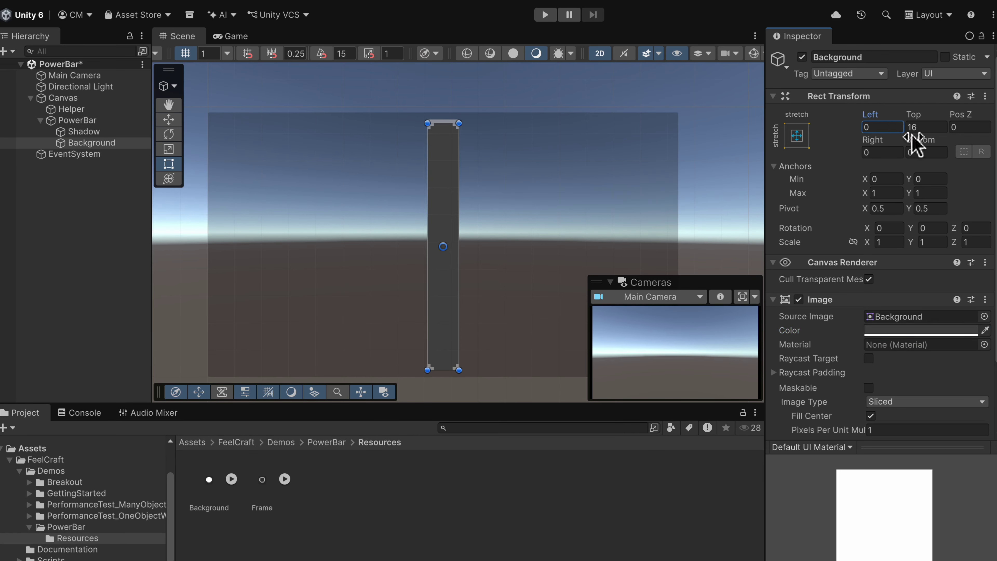
{"action": "left_click", "coordinate": [920, 127]}
{"action": "type", "text": "0"}
{"action": "left_click", "coordinate": [926, 152]}
{"action": "type", "text": "16"}
{"action": "left_click", "coordinate": [896, 152]}
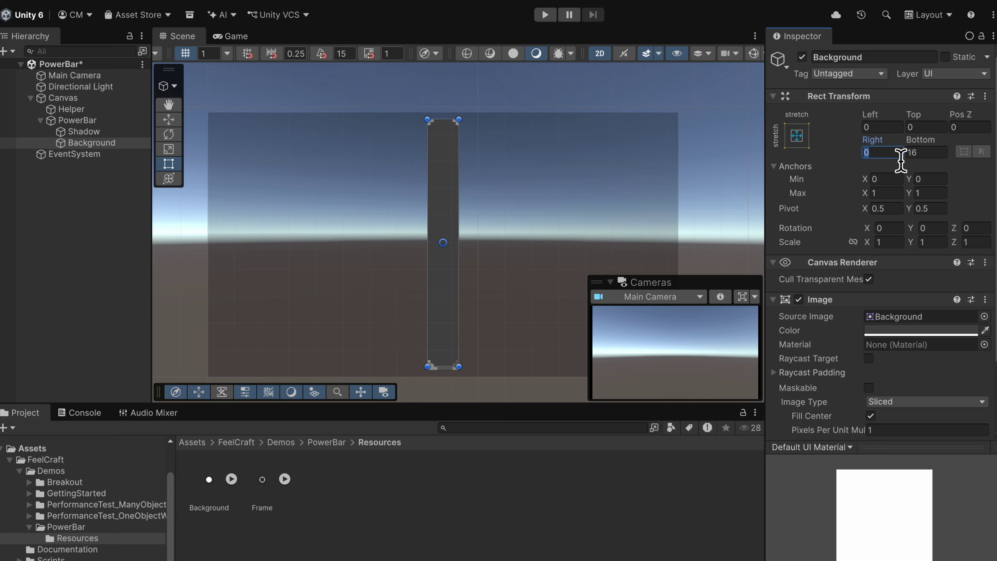
{"action": "type", "text": "16"}
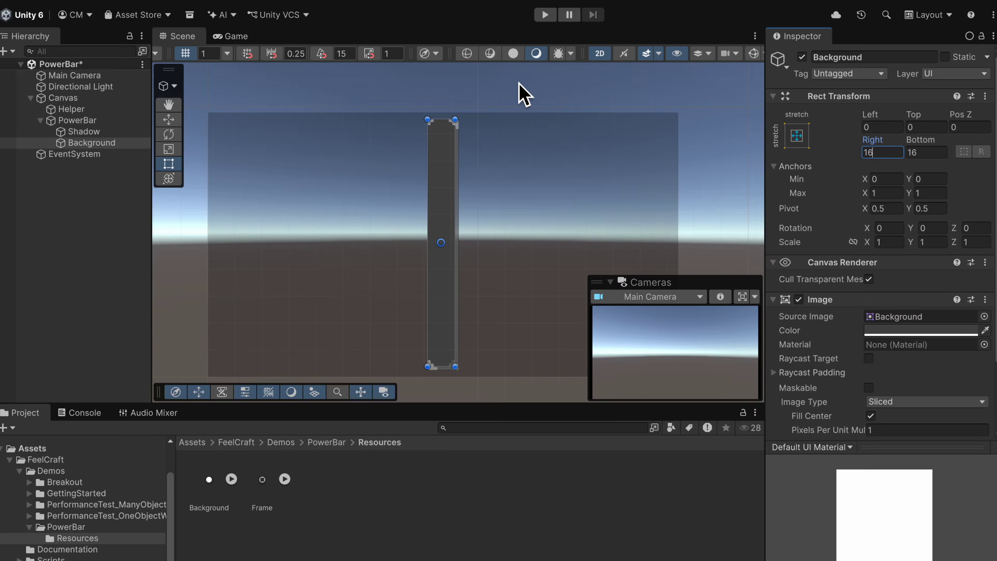
{"action": "left_click", "coordinate": [475, 136]}
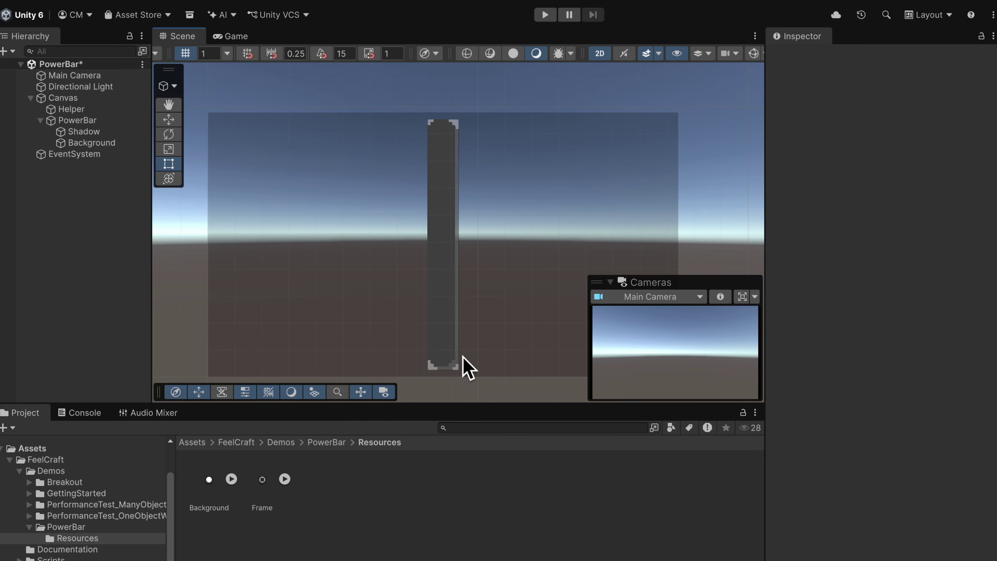
- Make the PowerBar panel's own image fully transparent by setting its color alpha to 0
{"action": "left_click", "coordinate": [91, 121]}
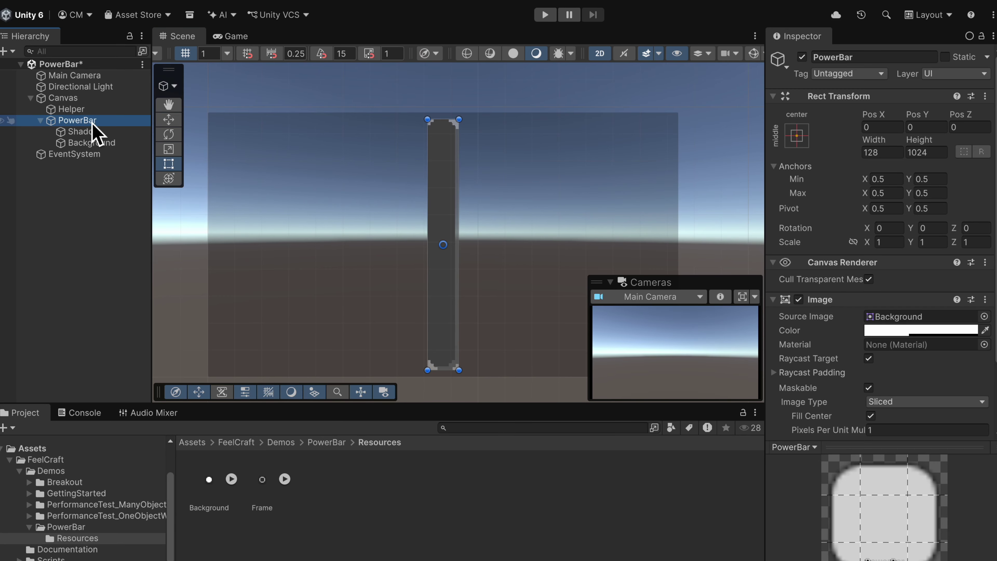
{"action": "left_click", "coordinate": [921, 331]}
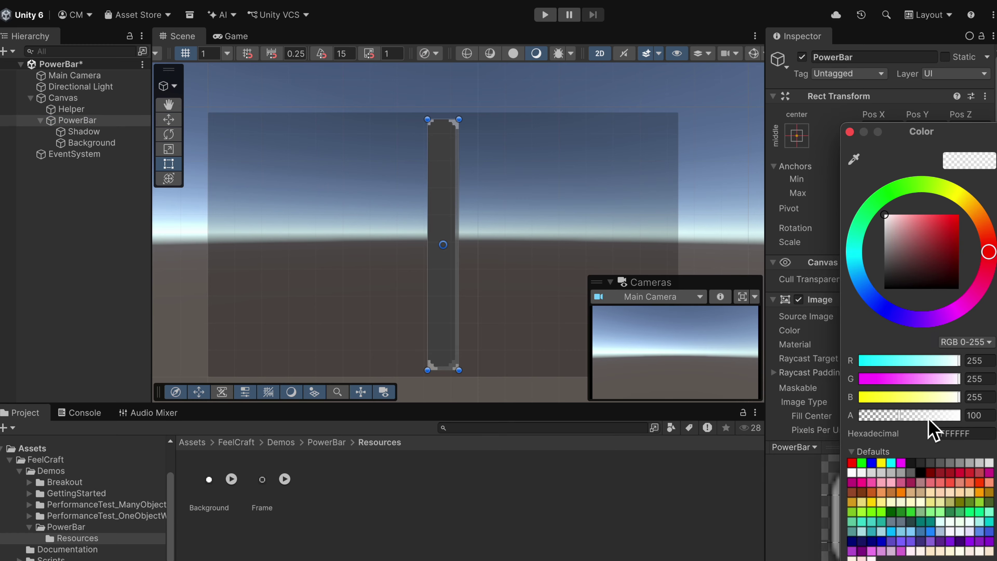
{"action": "left_click_drag", "start_coordinate": [929, 415], "coordinate": [835, 436]}
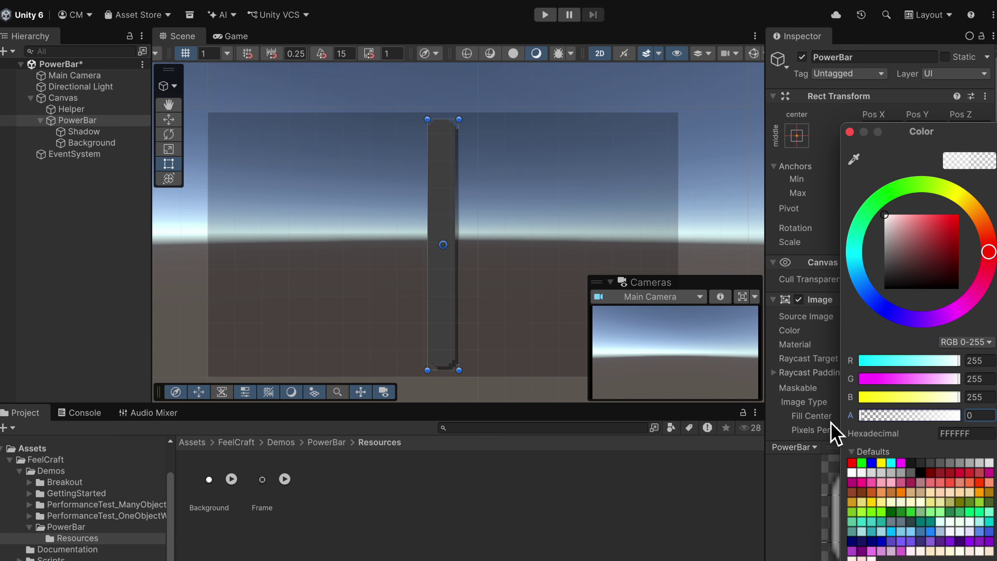
{"action": "left_click", "coordinate": [851, 133]}
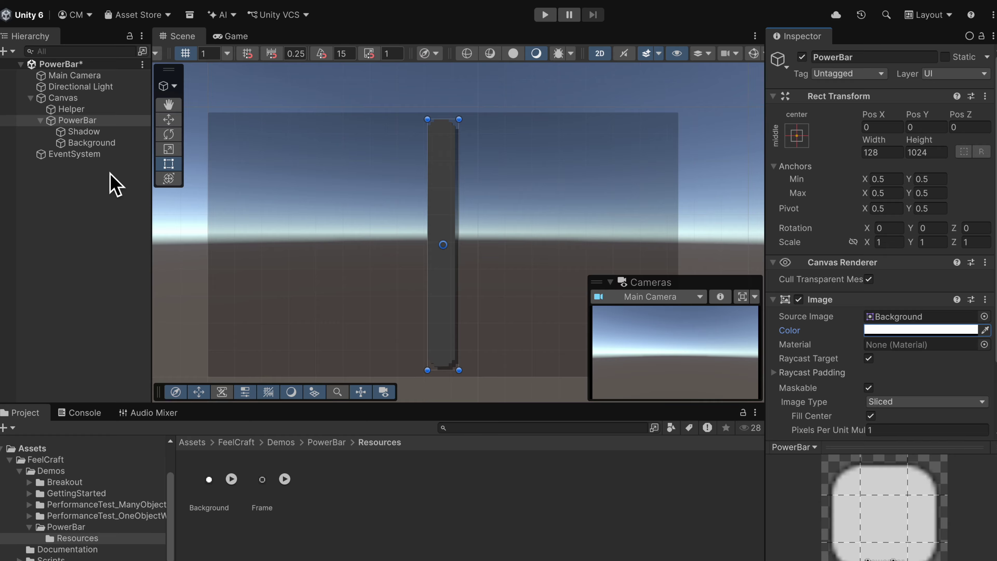
- Set the Background image's right and bottom offsets to 24
{"action": "left_click", "coordinate": [99, 142]}
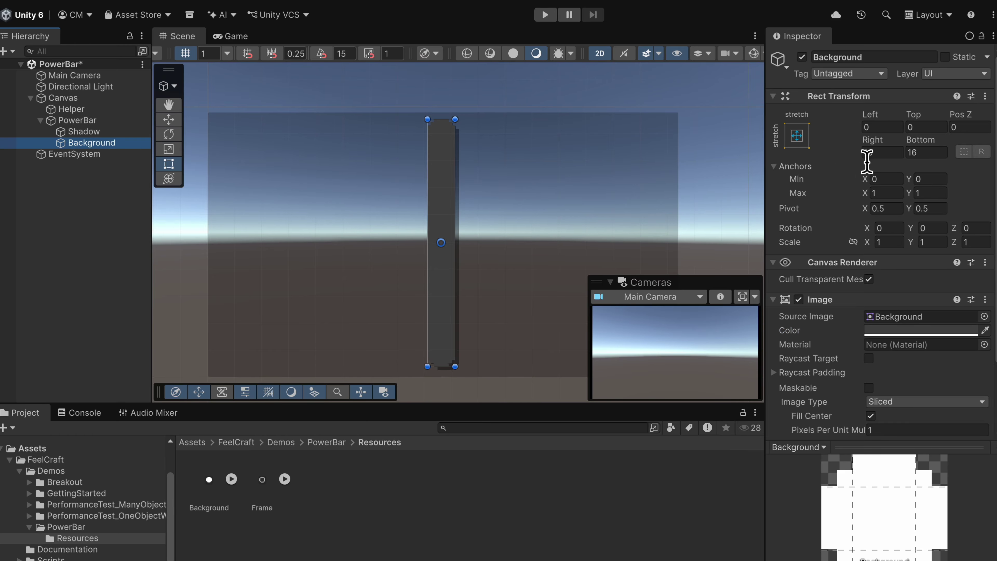
{"action": "left_click", "coordinate": [888, 153]}
{"action": "type", "text": "24"}
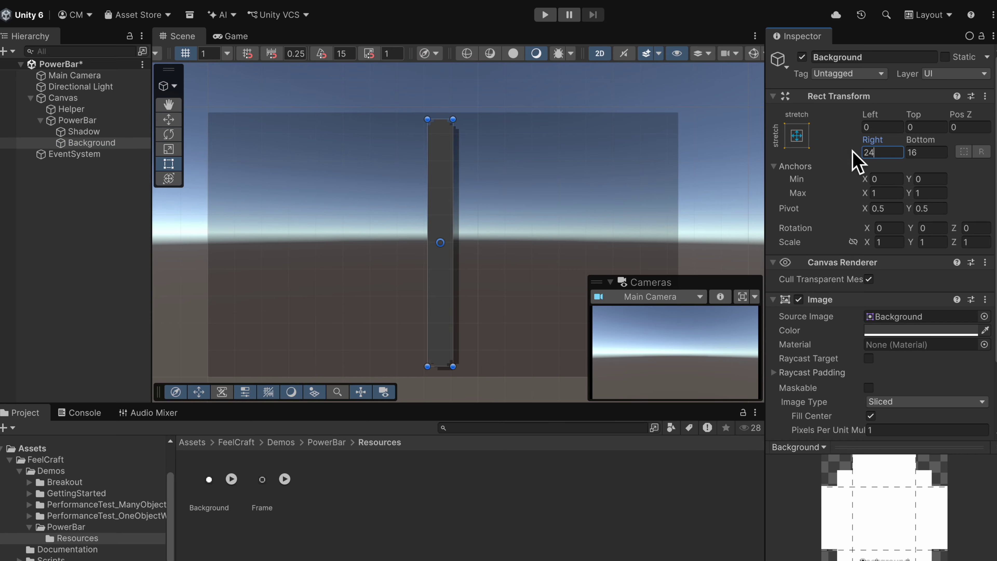
{"action": "key", "text": "Tab"}
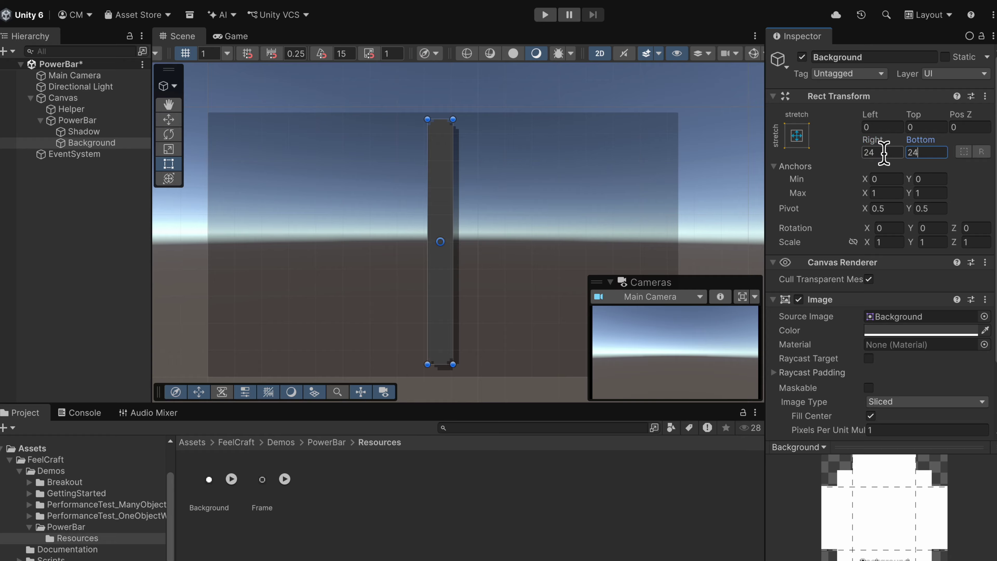
{"action": "left_click", "coordinate": [94, 212]}
- Duplicate the Background image under PowerBar and rename the copy Frame
{"action": "left_click", "coordinate": [98, 144]}
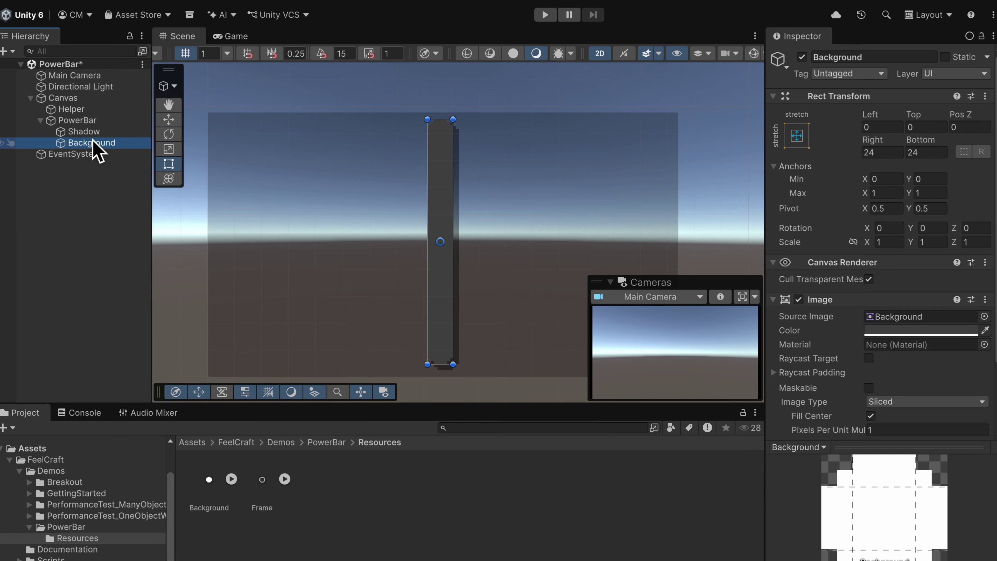
{"action": "key", "text": "super+d"}
{"action": "right_click", "coordinate": [109, 154]}
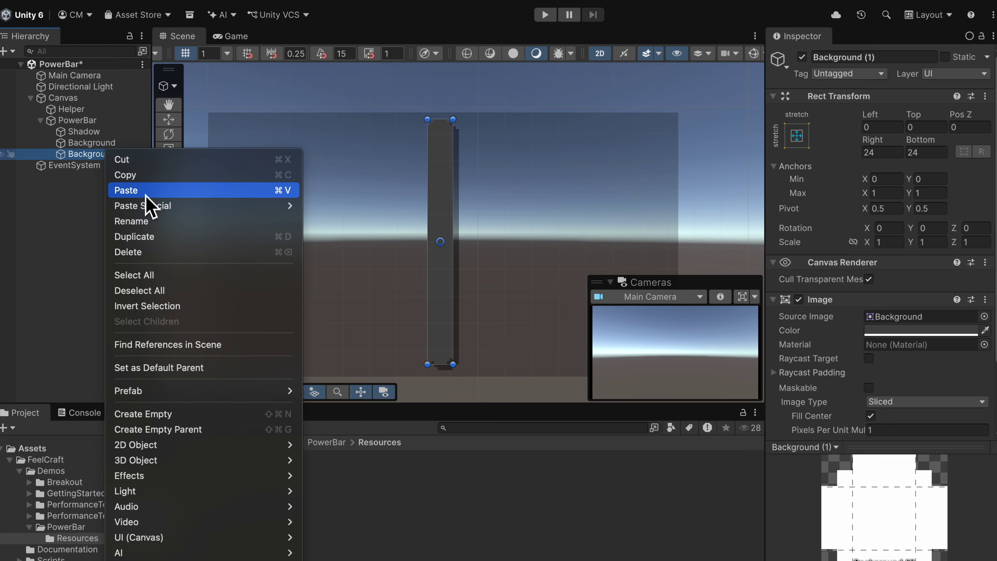
{"action": "left_click", "coordinate": [148, 221]}
{"action": "type", "text": "Frame"}
{"action": "key", "text": "Return"}
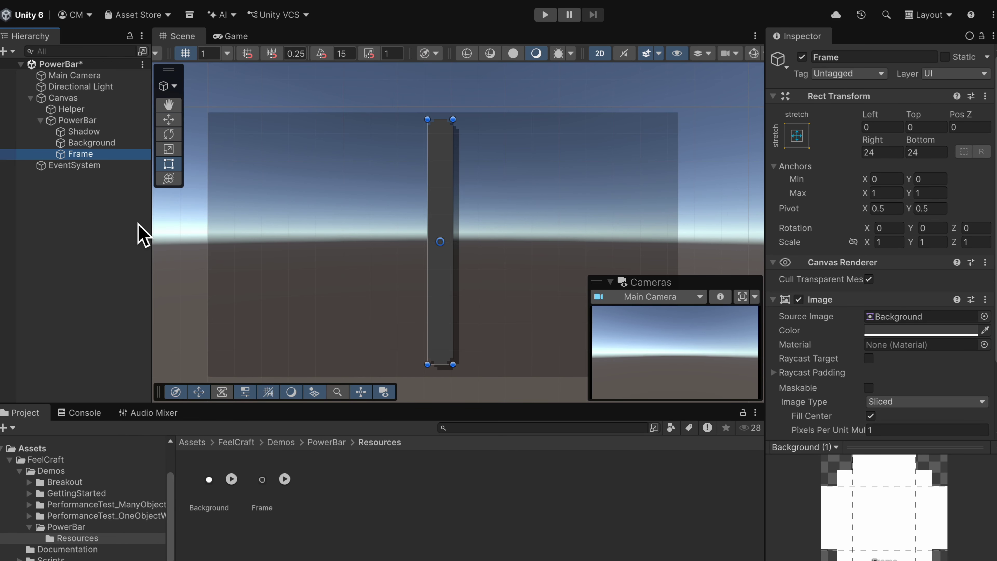
- Assign the Frame sprite to the Frame image and set its color to opaque black (000000)
{"action": "left_click_drag", "start_coordinate": [285, 510], "coordinate": [872, 319]}
{"action": "left_click", "coordinate": [870, 289]}
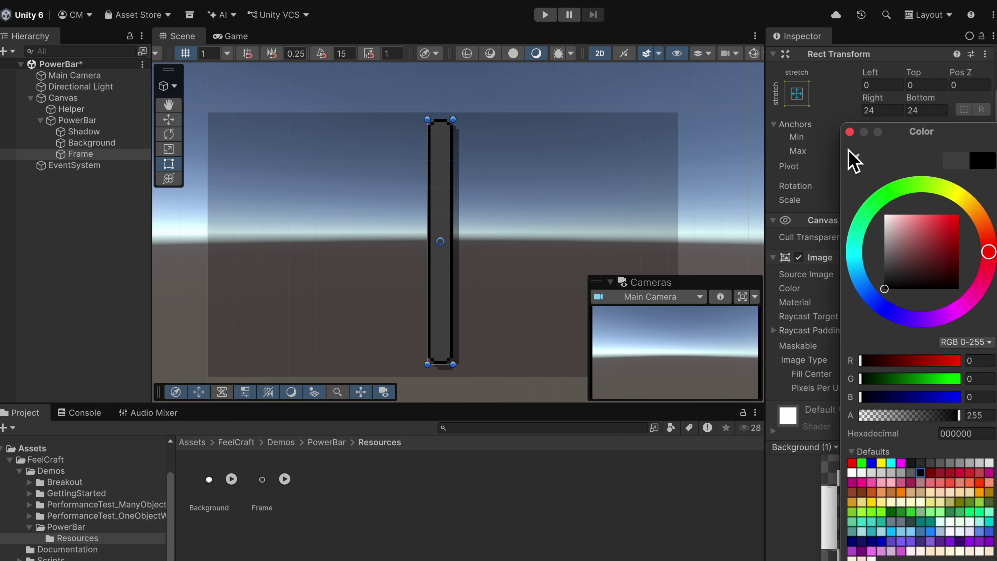
{"action": "left_click", "coordinate": [850, 132]}
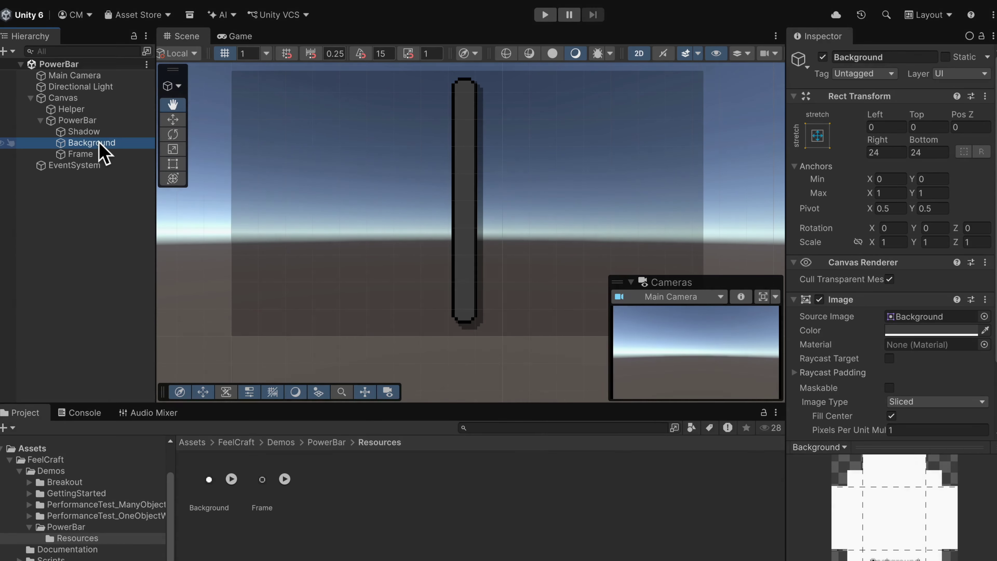
- Duplicate the Background image again and rename the copy PreFillMask
{"action": "key", "text": "super+d"}
{"action": "right_click", "coordinate": [105, 155]}
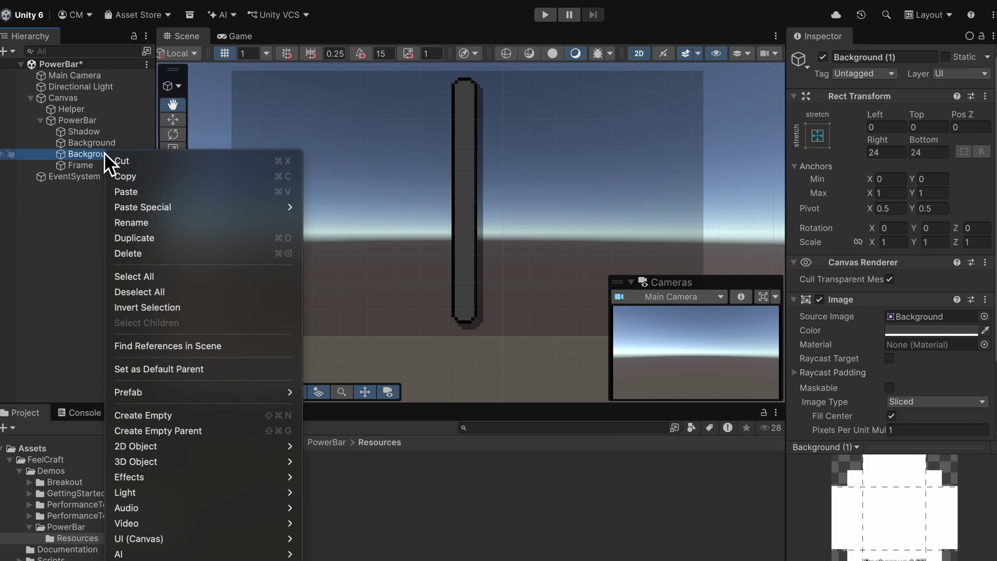
{"action": "left_click", "coordinate": [159, 224]}
{"action": "type", "text": "PreFill"}
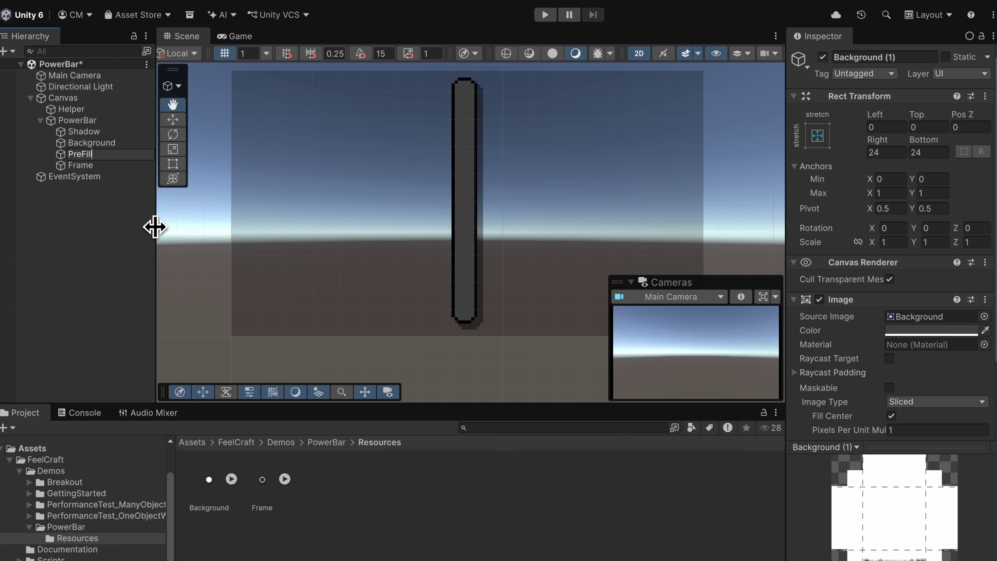
{"action": "type", "text": "Mask"}
{"action": "key", "text": "Return"}
- Replace the Image component on PreFillMask with a Rect Mask 2D component
{"action": "left_click", "coordinate": [985, 300]}
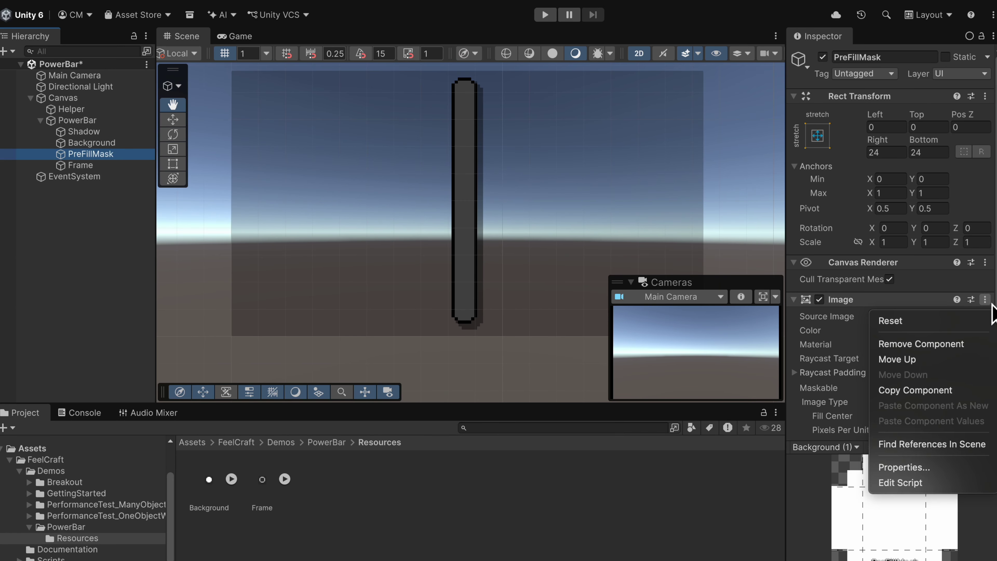
{"action": "left_click", "coordinate": [950, 344]}
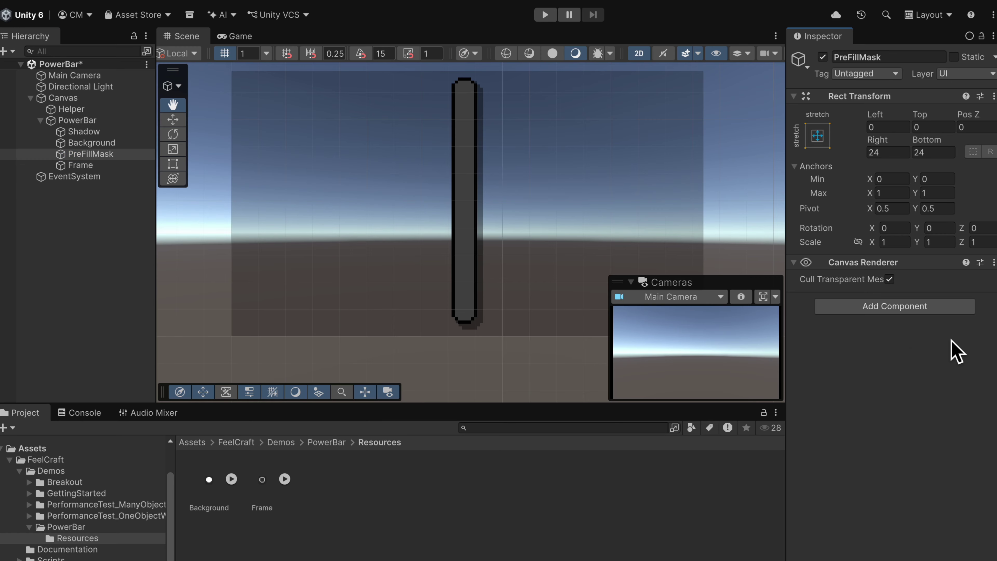
{"action": "left_click", "coordinate": [918, 311]}
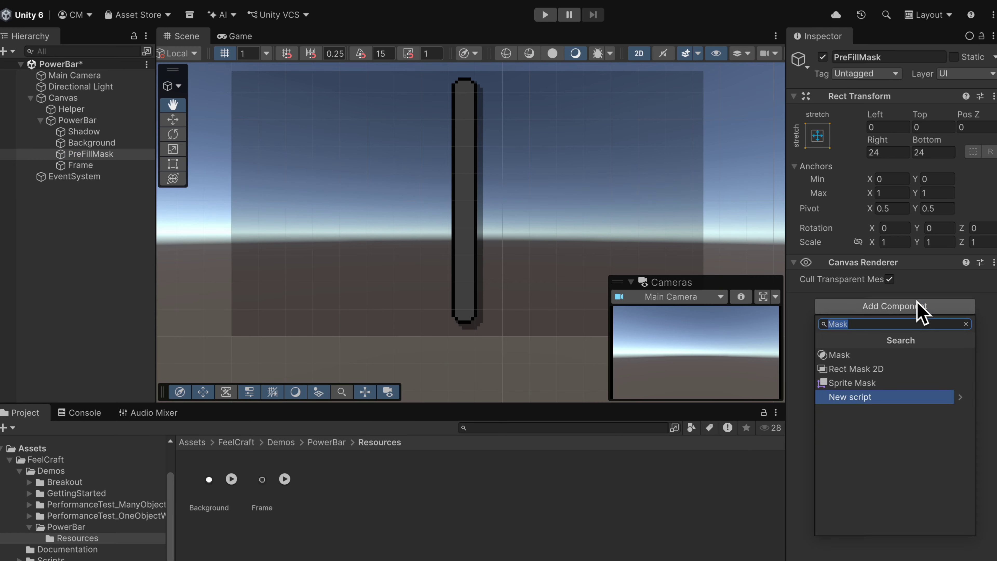
{"action": "left_click", "coordinate": [884, 369]}
- Set the pivot Y of PreFillMask to 0 in its Rect Transform
{"action": "key", "text": "t"}
{"action": "left_click", "coordinate": [942, 210]}
{"action": "type", "text": "0"}
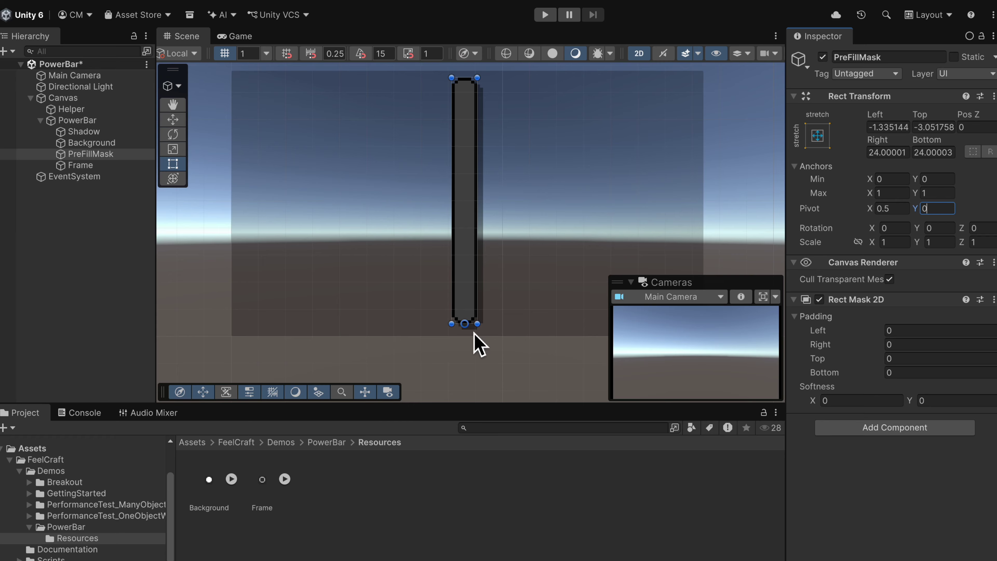
- Copy the Background image into PreFillMask as its child and rename the copy PreFillBar
{"action": "left_click", "coordinate": [104, 144]}
{"action": "key", "text": "ctrl+c"}
{"action": "left_click", "coordinate": [103, 155]}
{"action": "key", "text": "ctrl+v"}
{"action": "left_click_drag", "start_coordinate": [111, 167], "coordinate": [115, 156]}
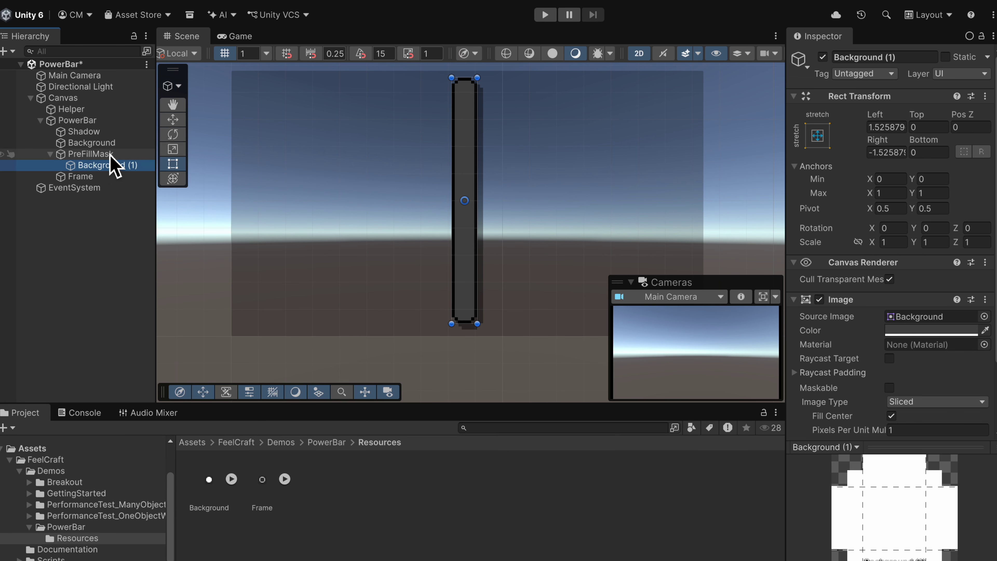
{"action": "right_click", "coordinate": [117, 165]}
{"action": "left_click", "coordinate": [167, 60]}
{"action": "type", "text": "PreFillBar"}
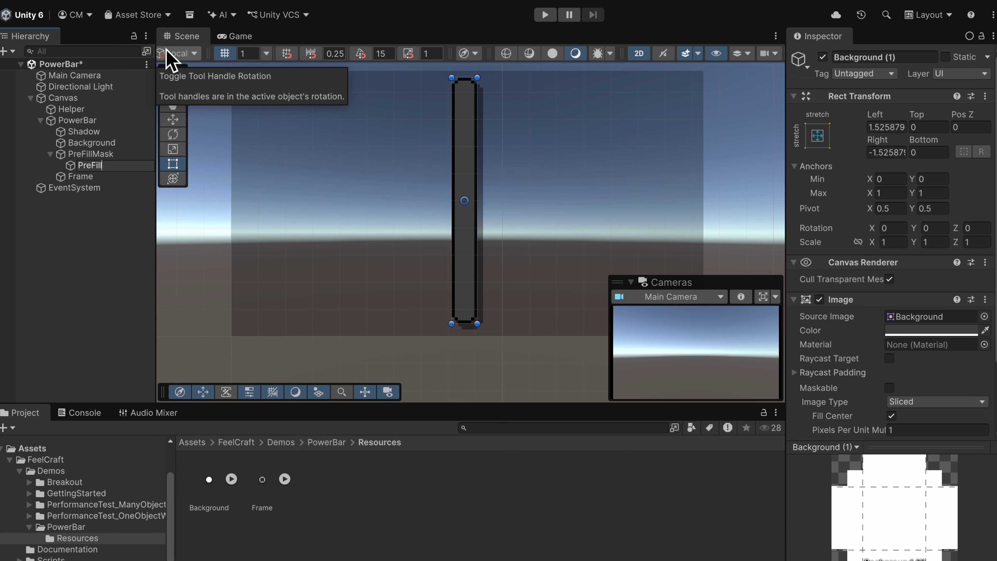
{"action": "key", "text": "Return"}
- Color the PreFillBar image bright orange and make it maskable
{"action": "left_click", "coordinate": [926, 333]}
{"action": "left_click_drag", "start_coordinate": [978, 240], "coordinate": [970, 223]}
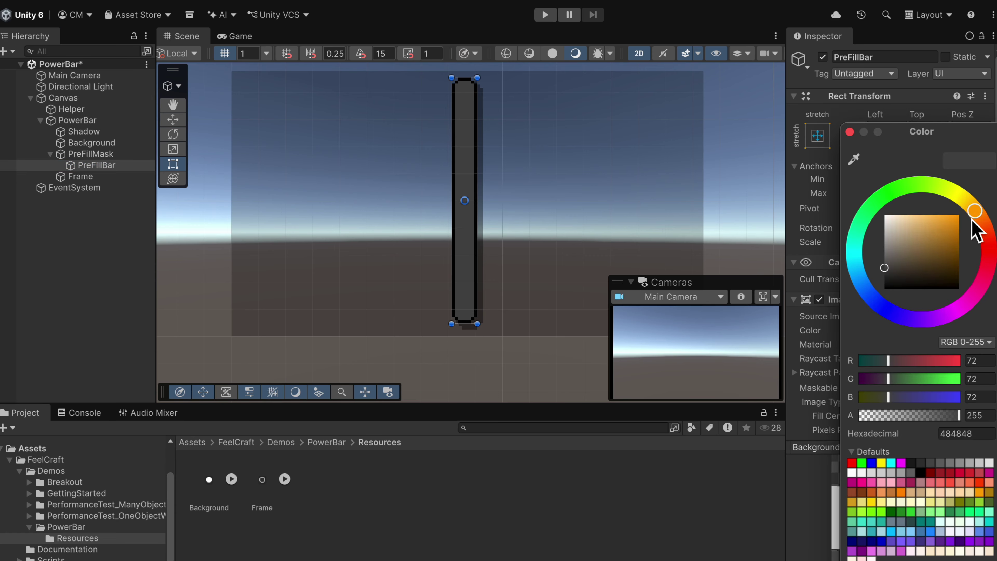
{"action": "left_click", "coordinate": [956, 218]}
{"action": "left_click", "coordinate": [850, 131]}
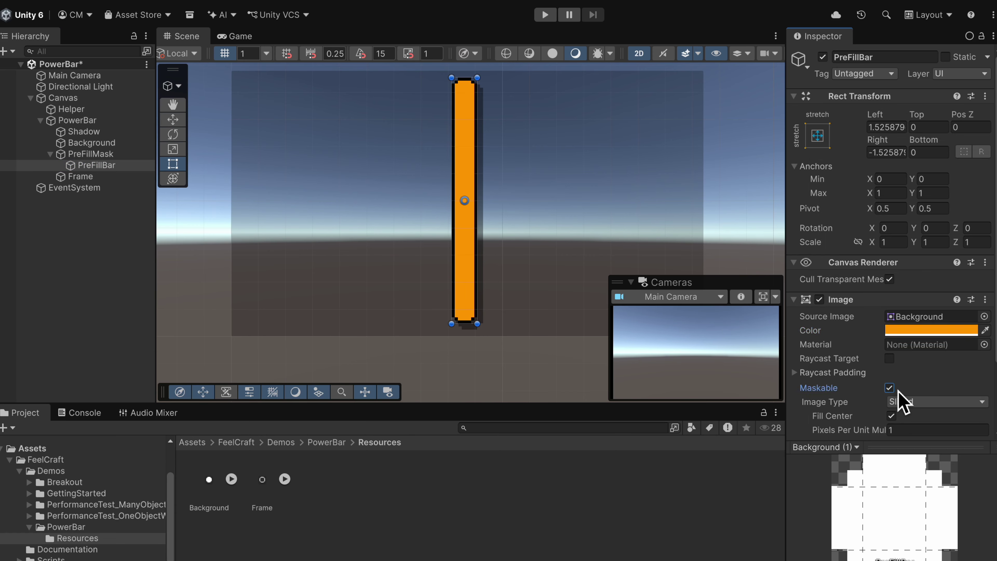
{"action": "left_click", "coordinate": [890, 390]}
- Try out the top padding of the Rect Mask 2D on PreFillMask
{"action": "left_click", "coordinate": [106, 154]}
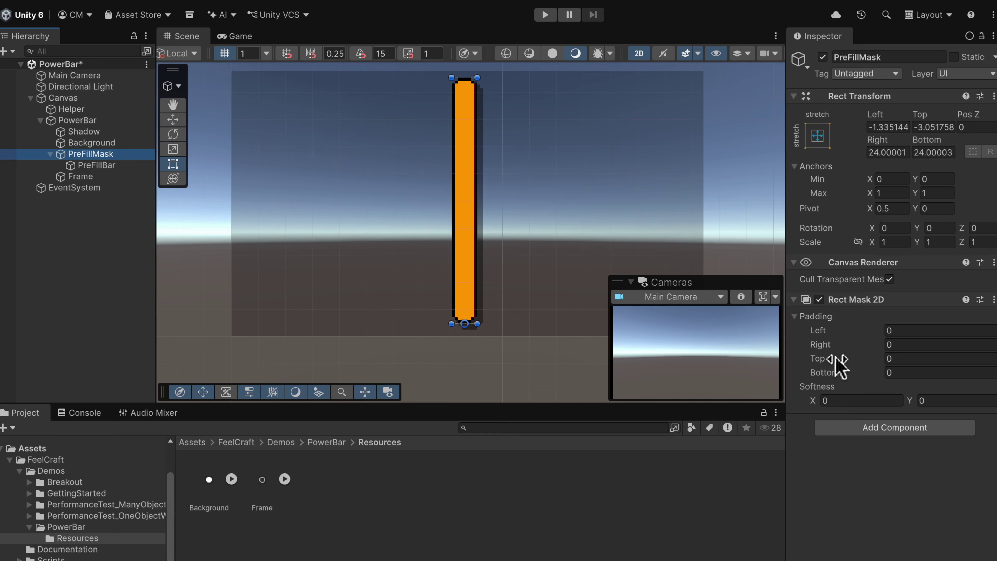
{"action": "left_click_drag", "start_coordinate": [837, 359], "coordinate": [903, 359]}
- Change the PreFillBar image color to pale cream (FFEFD3)
{"action": "left_click", "coordinate": [96, 165]}
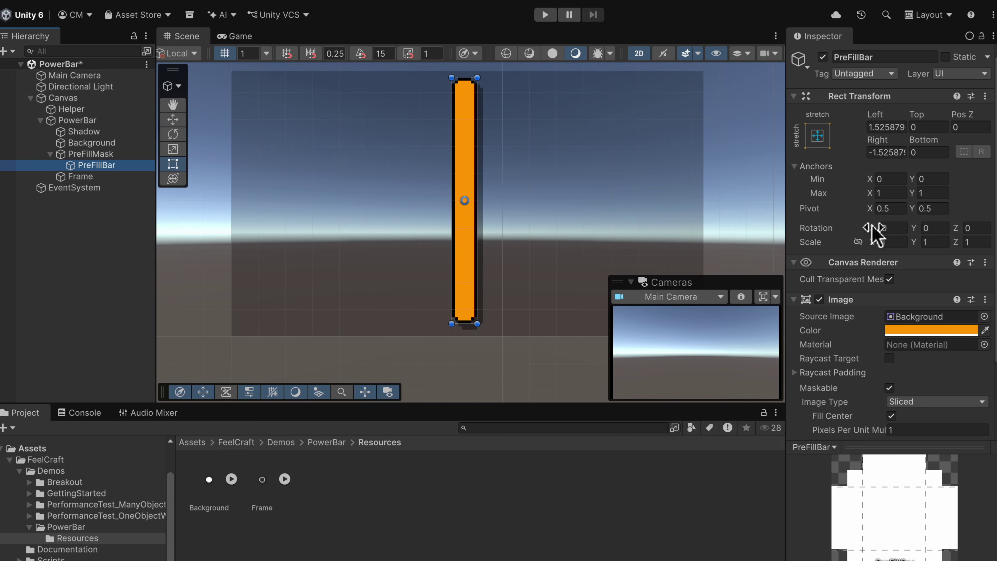
{"action": "left_click", "coordinate": [930, 332]}
{"action": "left_click_drag", "start_coordinate": [931, 243], "coordinate": [903, 218]}
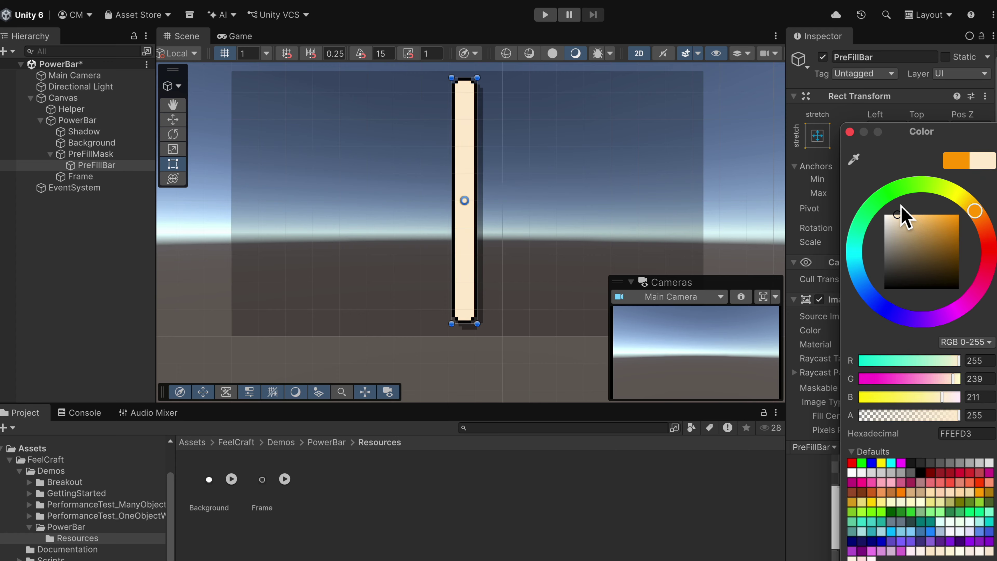
{"action": "left_click", "coordinate": [850, 132]}
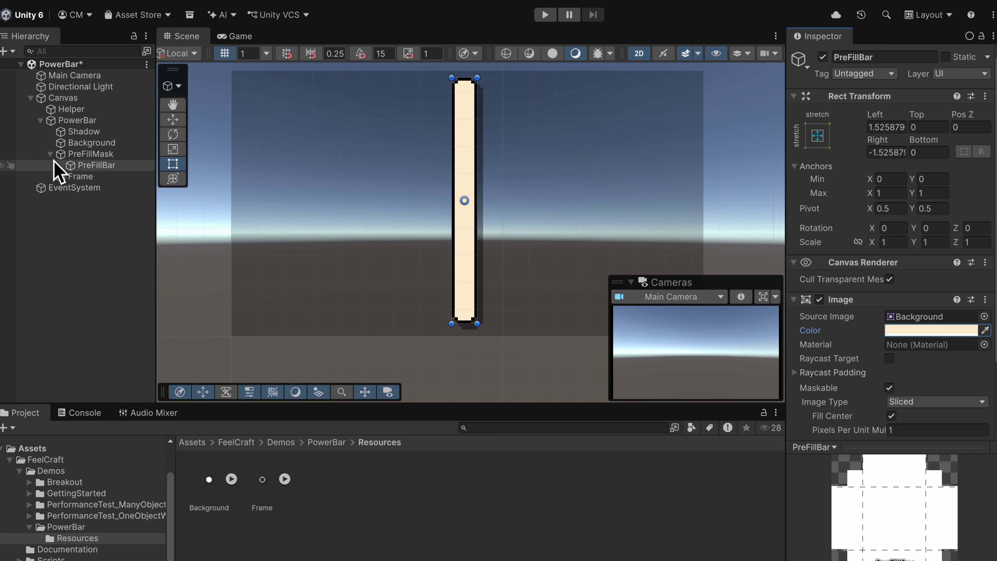
- Duplicate PreFillMask together with its child and rename the copy RealFillMask
{"action": "left_click", "coordinate": [50, 154]}
{"action": "left_click", "coordinate": [91, 153]}
{"action": "right_click", "coordinate": [114, 155]}
{"action": "left_click", "coordinate": [154, 245]}
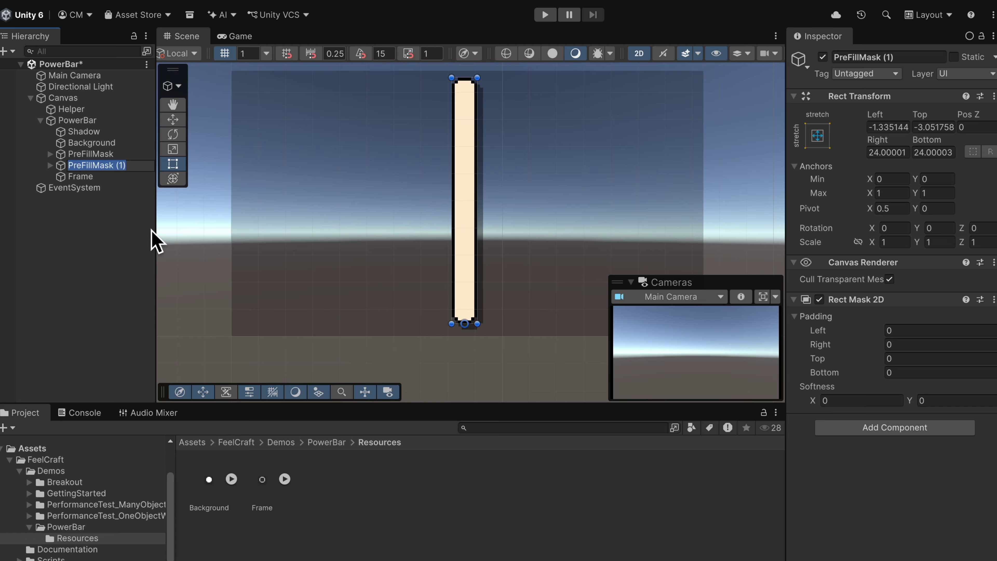
{"action": "type", "text": "RealFillMask"}
{"action": "key", "text": "Return"}
- Rename the fill bar inside RealFillMask as RealFillBar
{"action": "key", "text": "Right"}
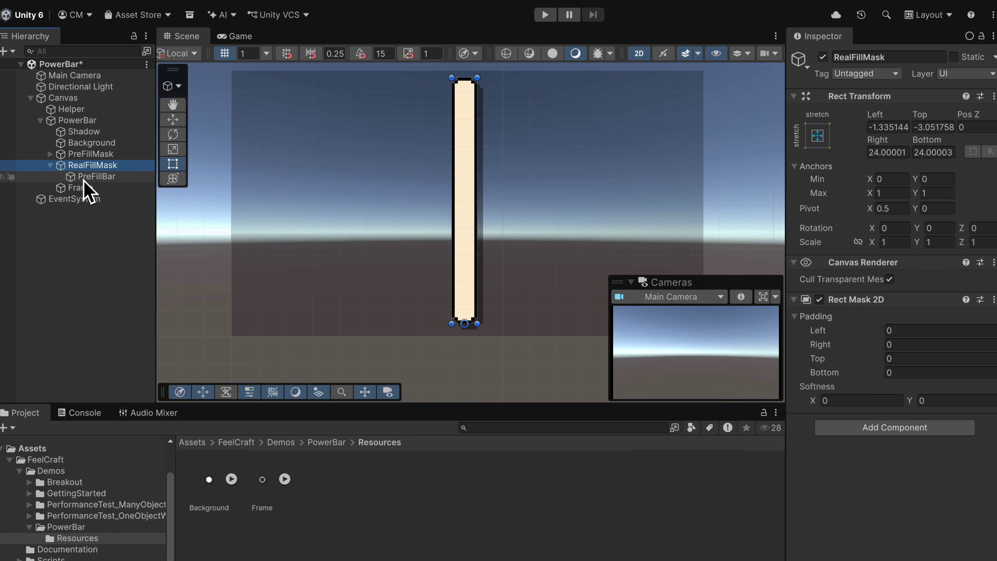
{"action": "right_click", "coordinate": [84, 177]}
{"action": "left_click", "coordinate": [125, 67]}
{"action": "type", "text": "RealFillBar"}
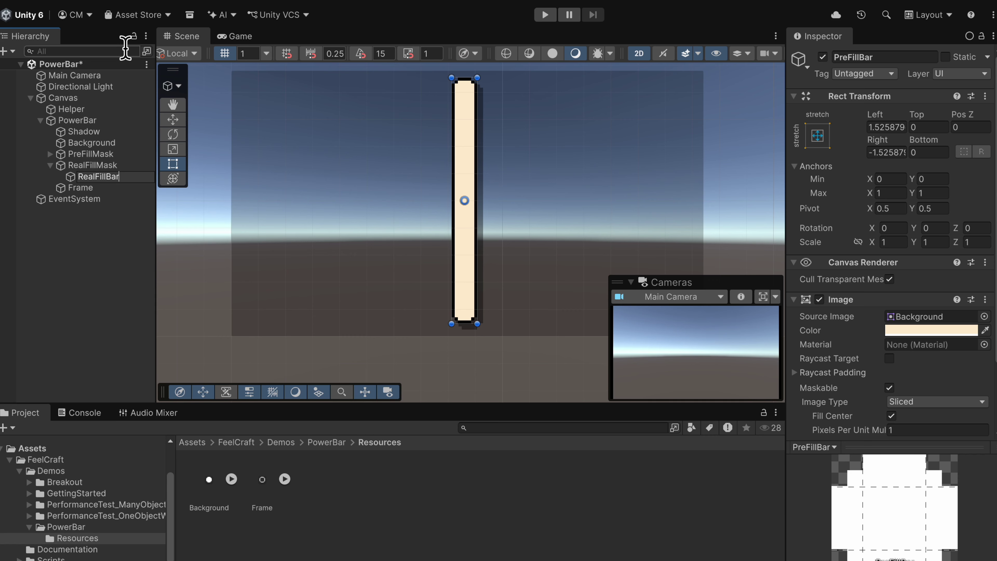
{"action": "key", "text": "Return"}
- Set the RealFillBar image color to orange (FF9F00)
{"action": "left_click", "coordinate": [930, 332]}
{"action": "left_click_drag", "start_coordinate": [951, 228], "coordinate": [976, 220]}
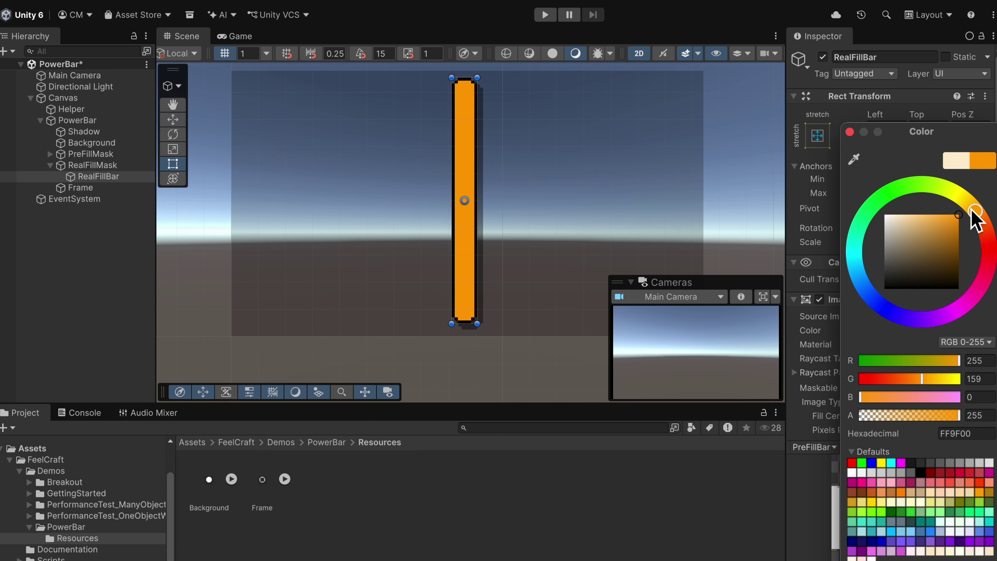
{"action": "left_click", "coordinate": [850, 131]}
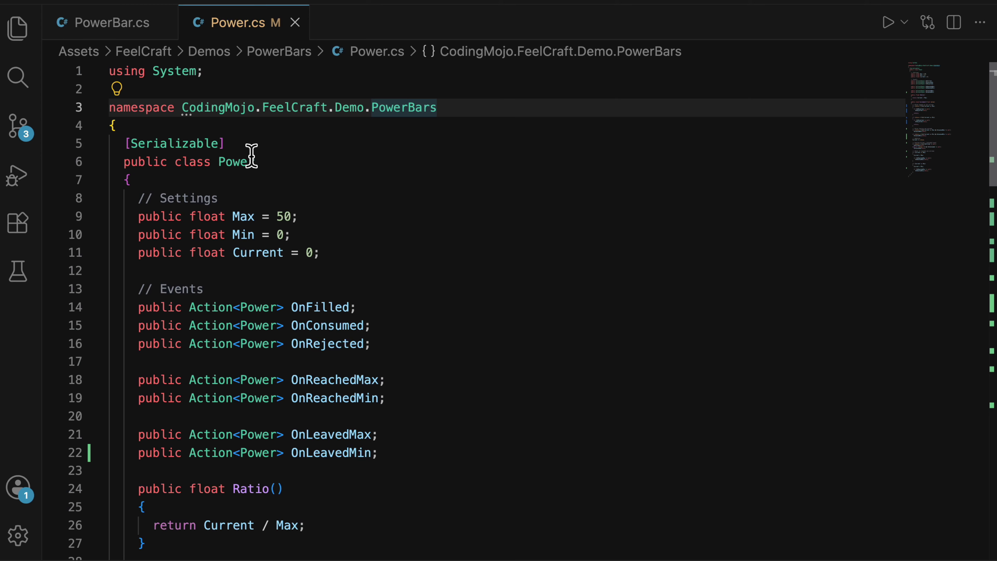
- Switch to Power.cs in the code editor and examine the serializable Power class's settings, events and Ratio method
{"action": "left_click_drag", "start_coordinate": [123, 167], "coordinate": [296, 167]}
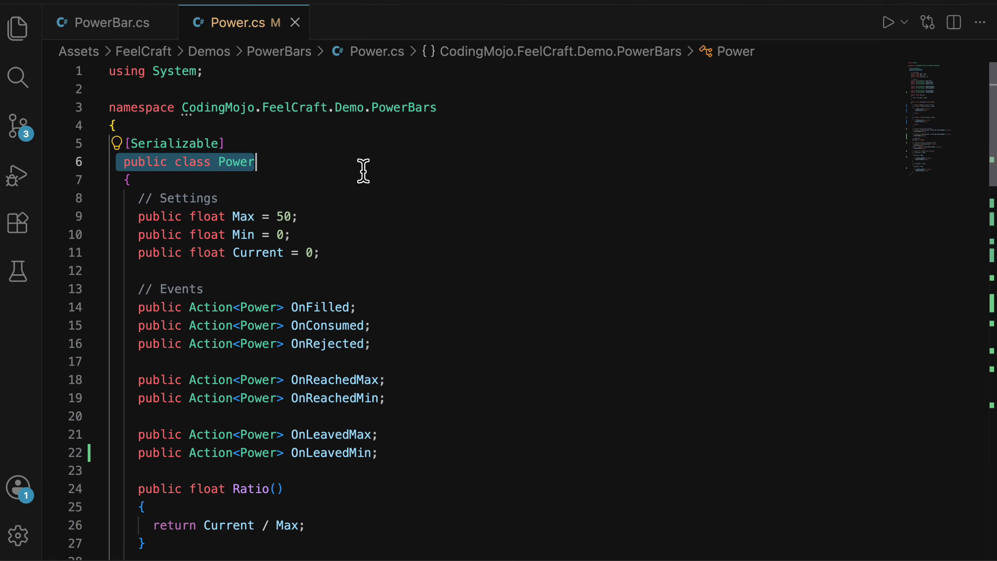
{"action": "left_click_drag", "start_coordinate": [126, 143], "coordinate": [286, 154]}
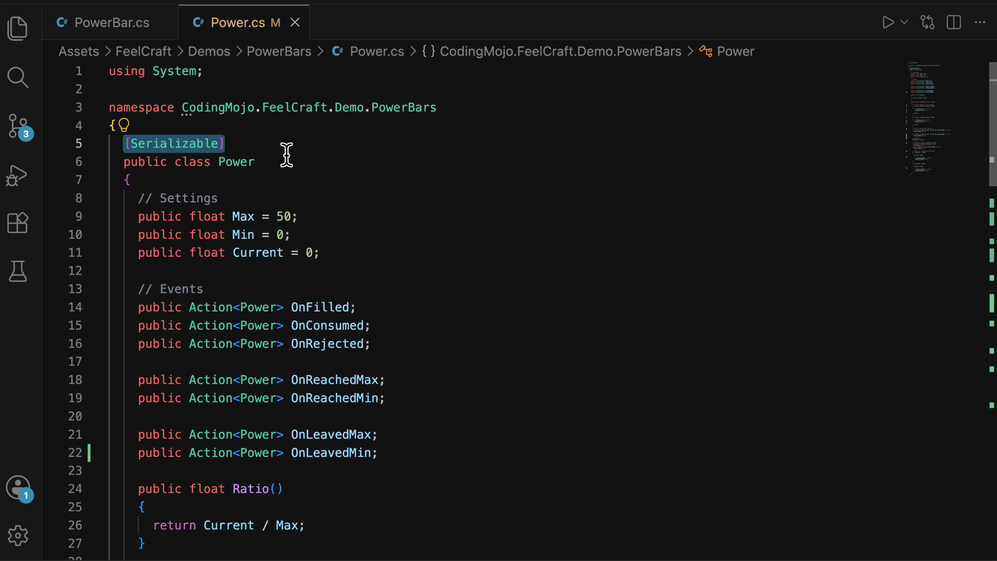
{"action": "left_click_drag", "start_coordinate": [142, 205], "coordinate": [339, 267]}
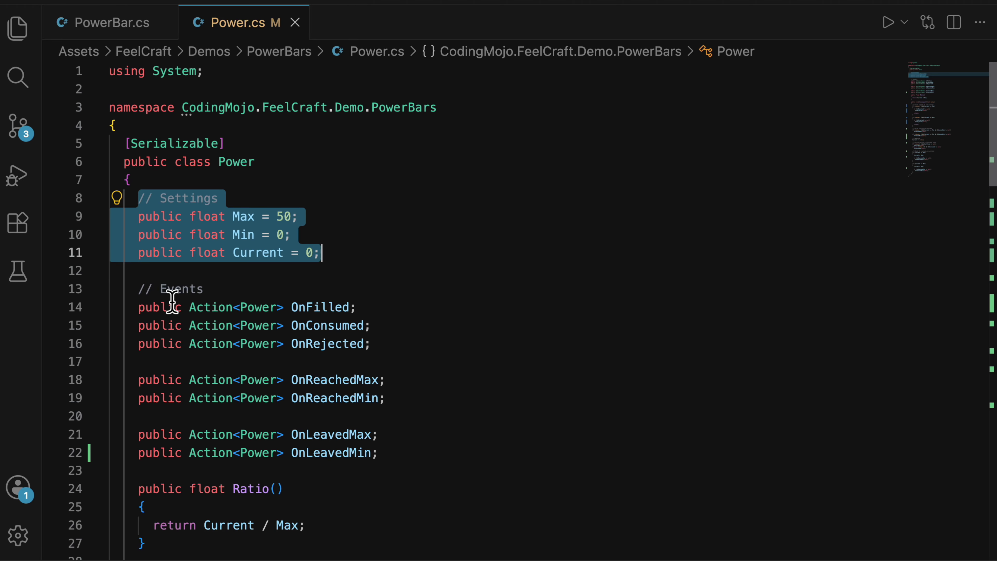
{"action": "left_click_drag", "start_coordinate": [140, 293], "coordinate": [526, 455]}
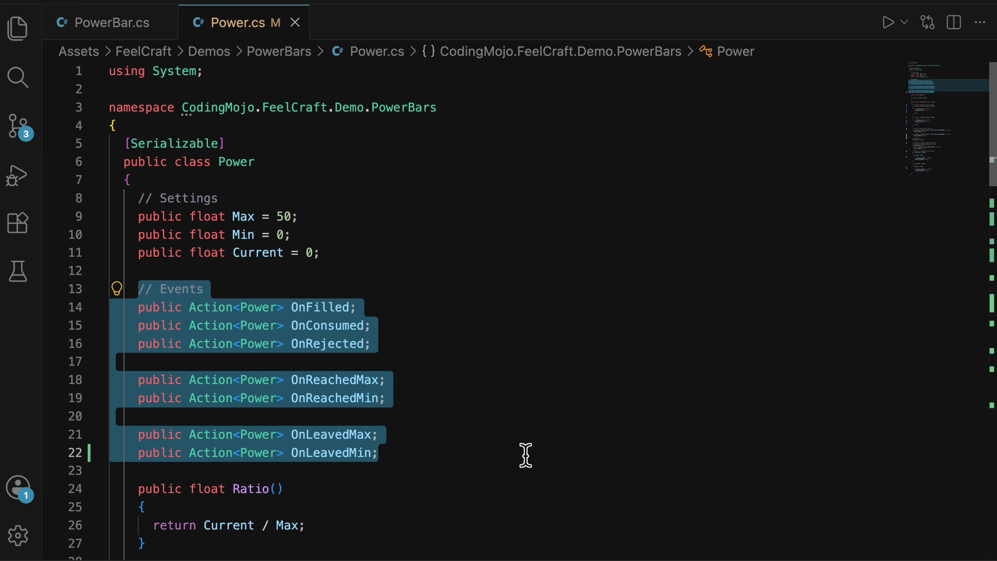
{"action": "scroll", "coordinate": [525, 455], "scroll_direction": "down", "scroll_amount": 5}
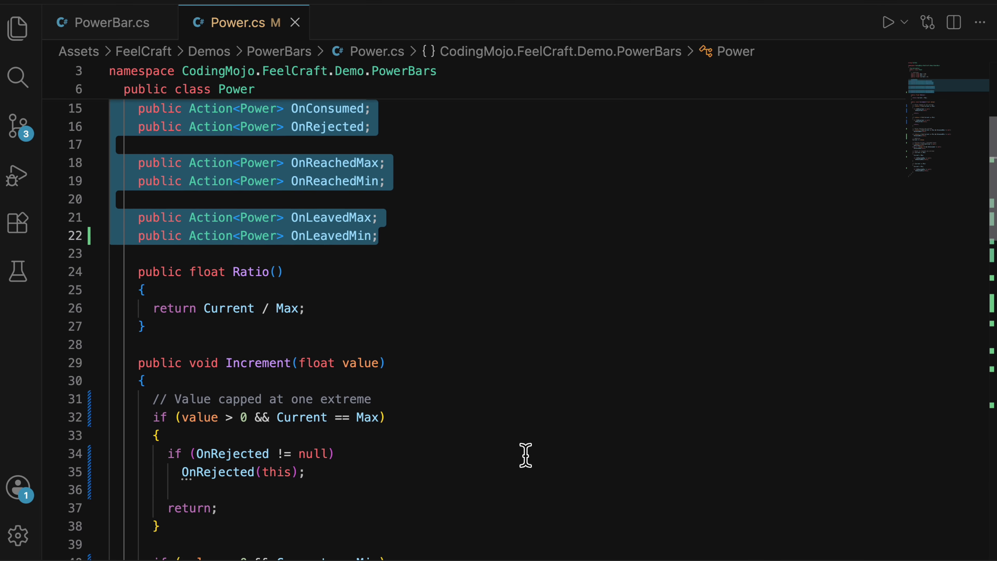
{"action": "left_click_drag", "start_coordinate": [138, 272], "coordinate": [362, 346]}
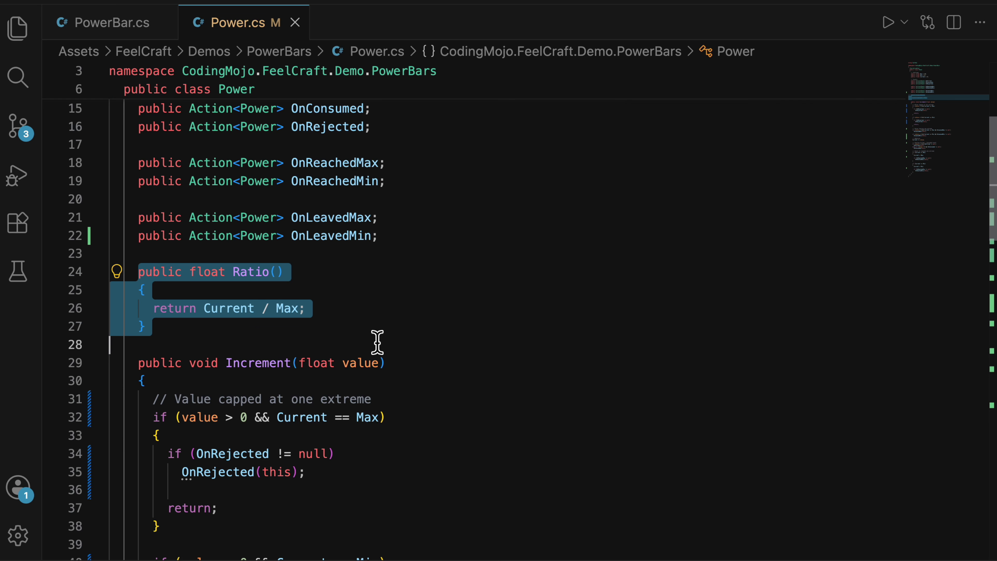
- Examine the Increment method in Power.cs, covering its capped-value rejection checks and the OnLeavedMax and OnLeavedMin conditions
{"action": "scroll", "coordinate": [378, 341], "scroll_direction": "down", "scroll_amount": 4}
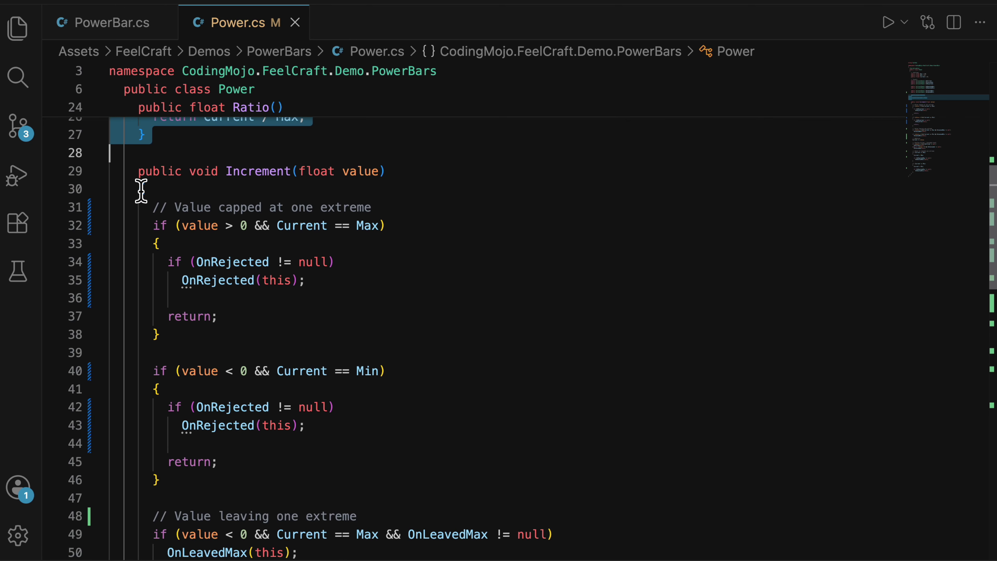
{"action": "left_click_drag", "start_coordinate": [138, 171], "coordinate": [400, 181]}
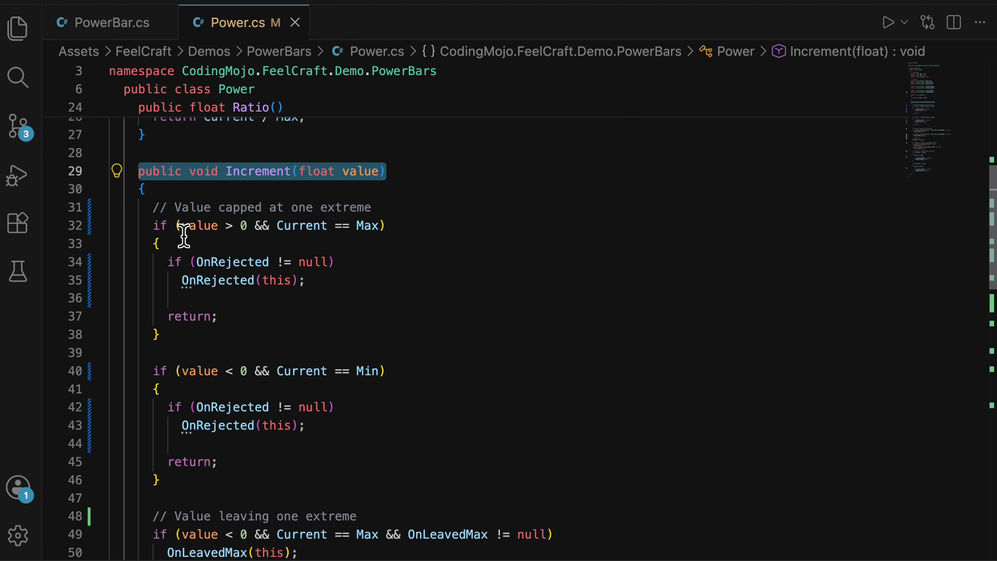
{"action": "left_click_drag", "start_coordinate": [153, 226], "coordinate": [358, 339]}
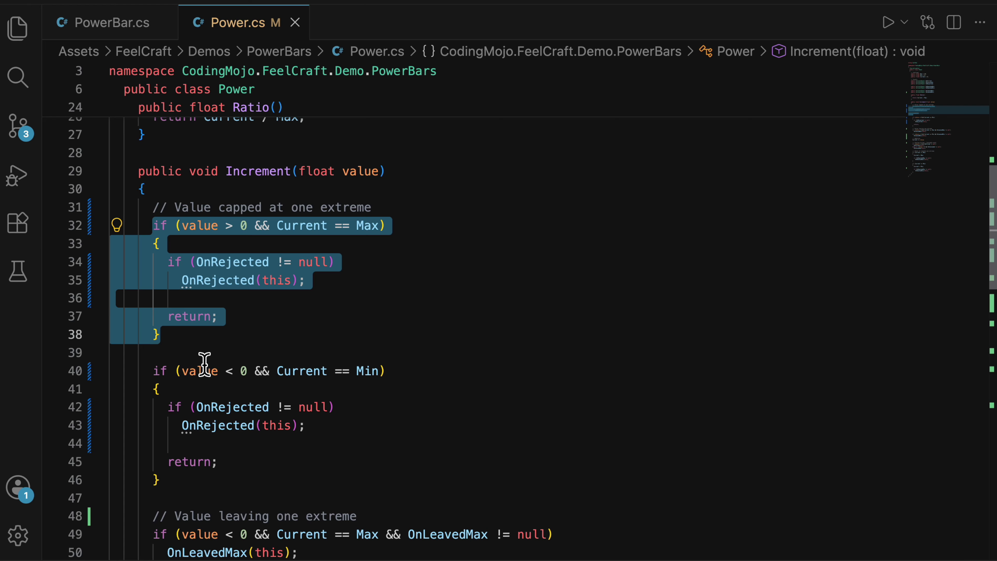
{"action": "left_click_drag", "start_coordinate": [149, 372], "coordinate": [273, 486]}
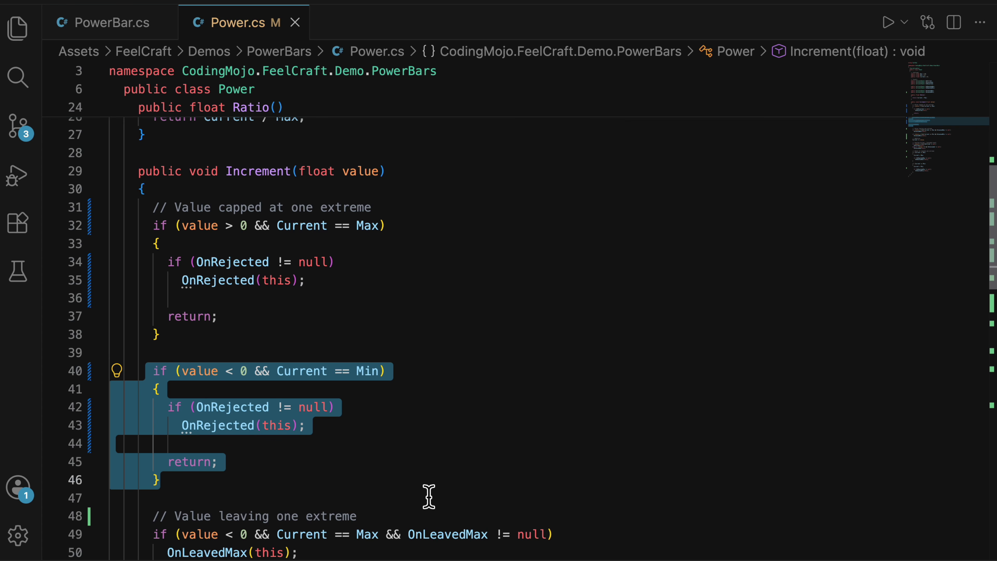
{"action": "scroll", "coordinate": [611, 475], "scroll_direction": "down", "scroll_amount": 5}
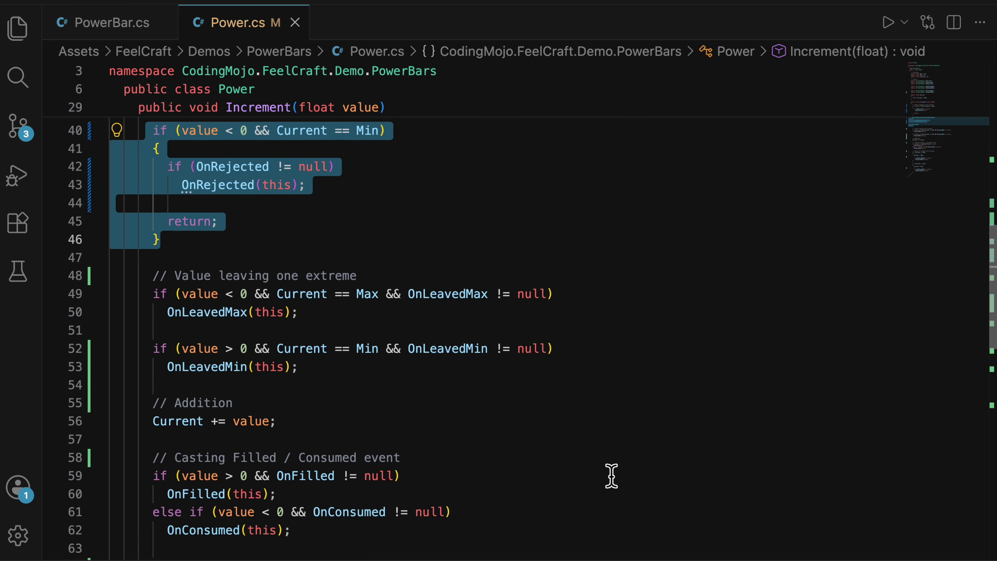
{"action": "left_click_drag", "start_coordinate": [151, 266], "coordinate": [529, 303]}
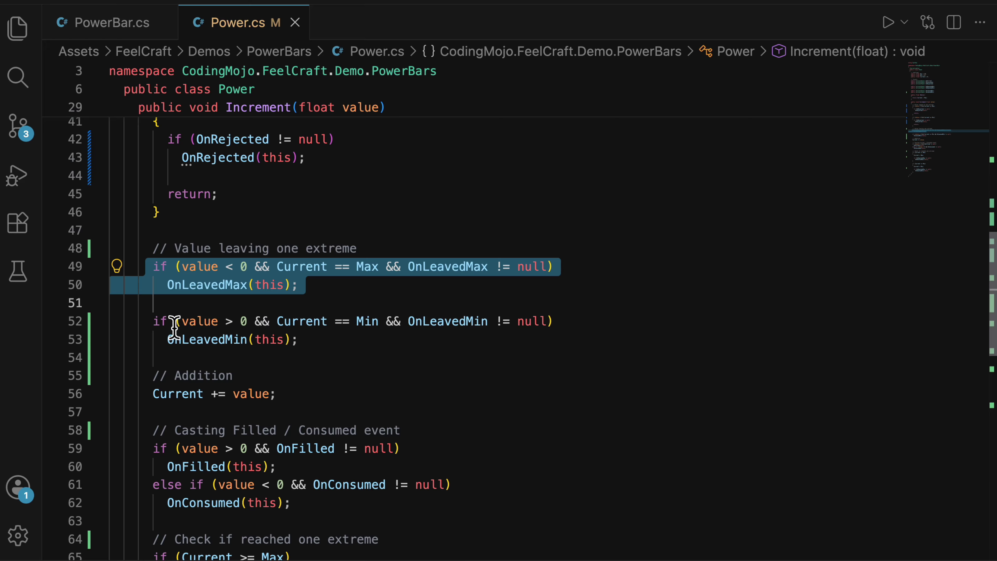
{"action": "left_click_drag", "start_coordinate": [152, 325], "coordinate": [358, 352]}
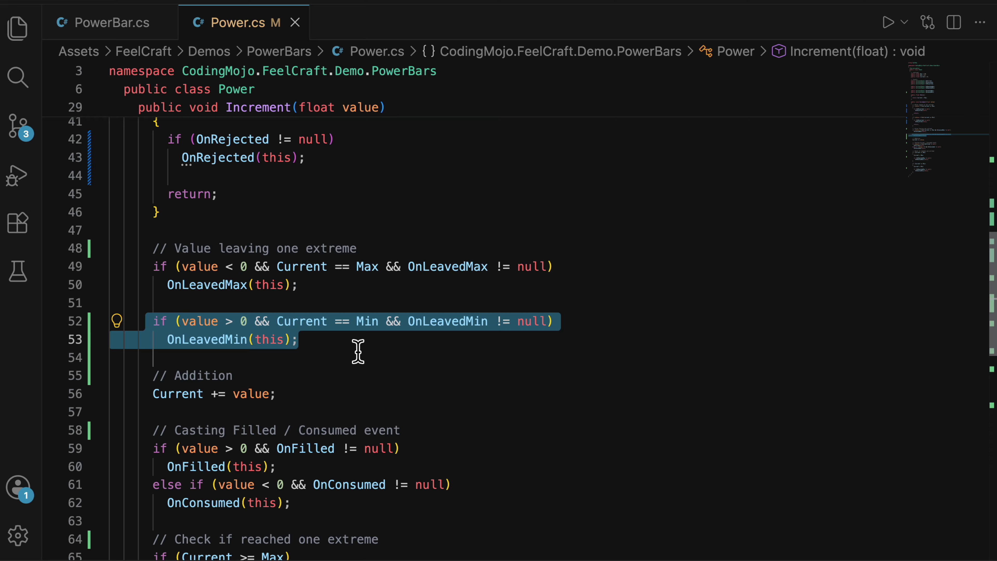
- Examine the rest of Increment: the value addition, the OnFilled and OnConsumed events, and the Max and Min limit checks
{"action": "left_click_drag", "start_coordinate": [142, 398], "coordinate": [335, 402]}
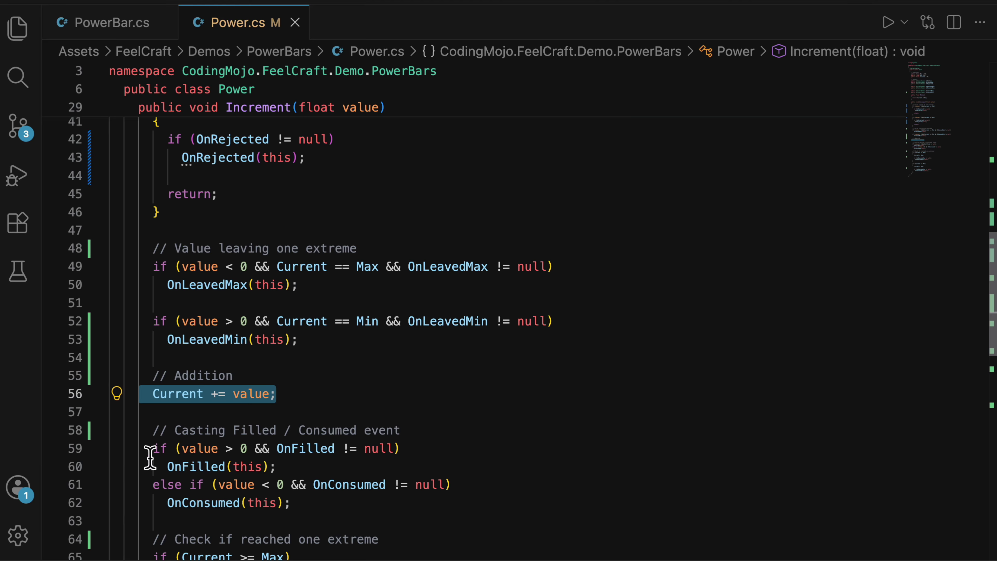
{"action": "left_click_drag", "start_coordinate": [146, 450], "coordinate": [372, 471]}
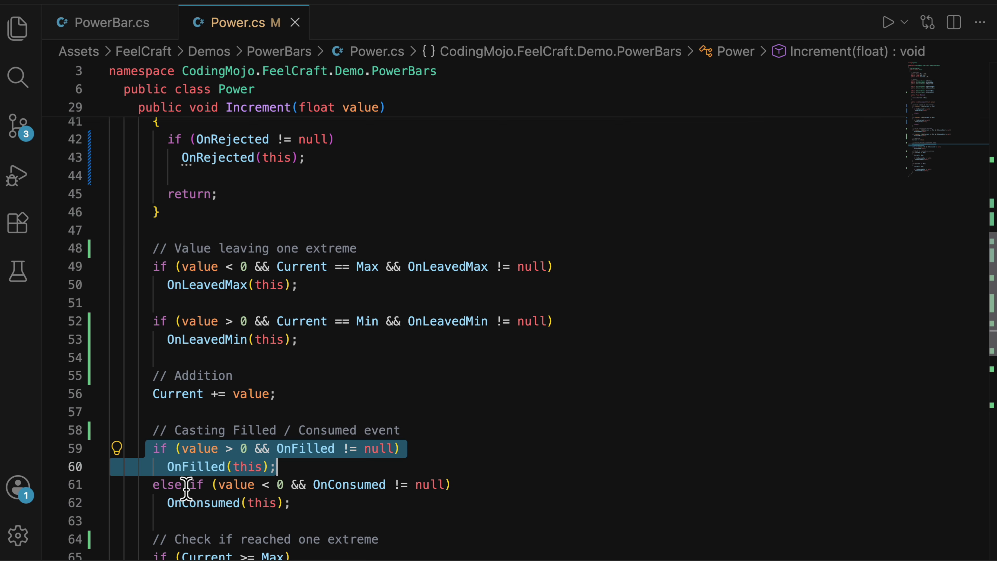
{"action": "left_click_drag", "start_coordinate": [146, 488], "coordinate": [617, 507]}
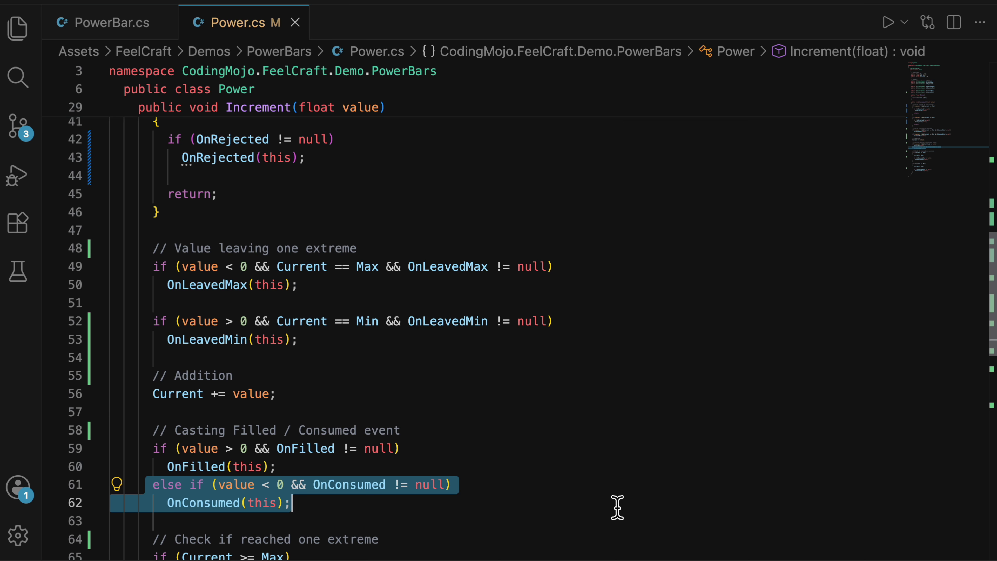
{"action": "scroll", "coordinate": [618, 507], "scroll_direction": "down", "scroll_amount": 4}
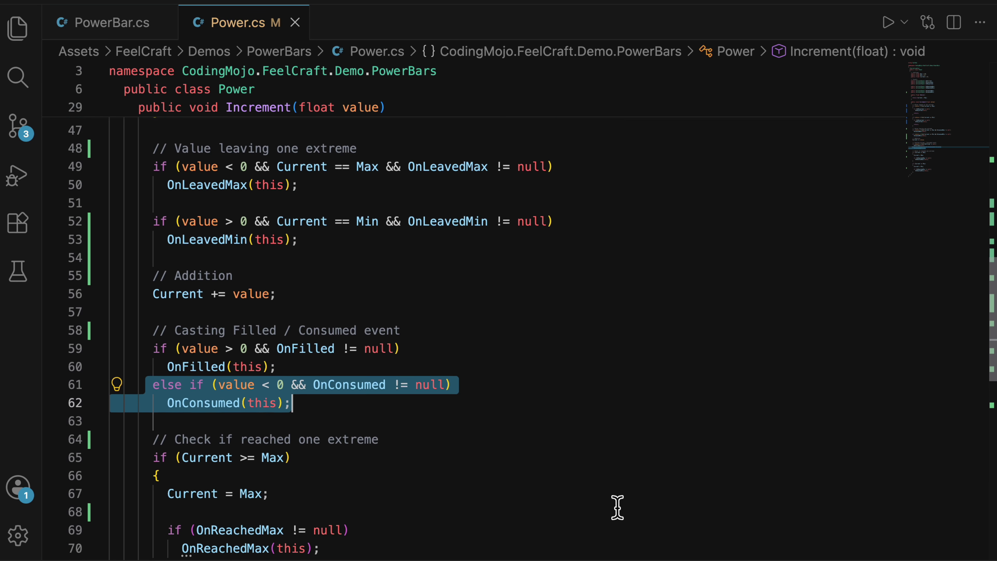
{"action": "scroll", "coordinate": [618, 507], "scroll_direction": "down", "scroll_amount": 3}
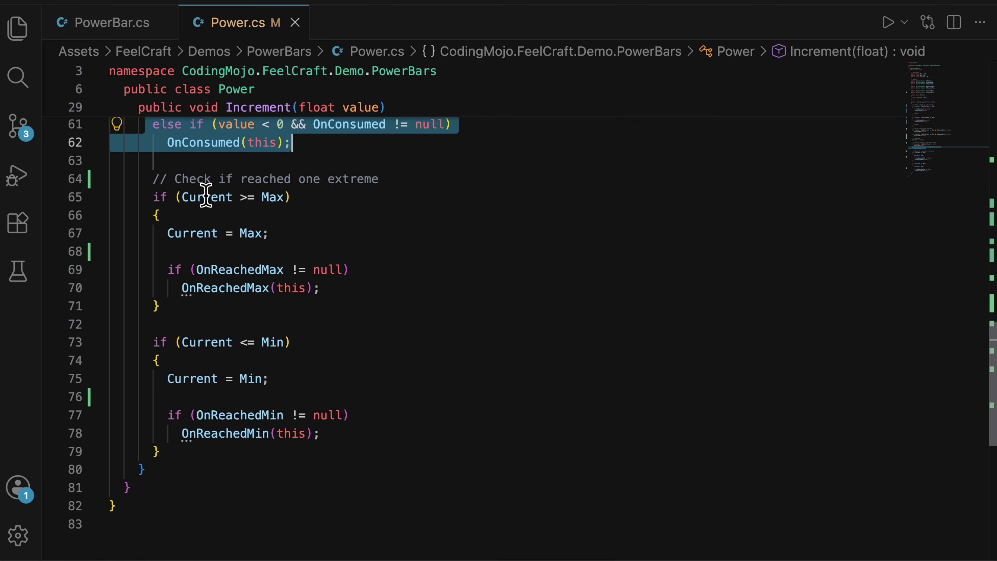
{"action": "left_click_drag", "start_coordinate": [154, 198], "coordinate": [485, 316]}
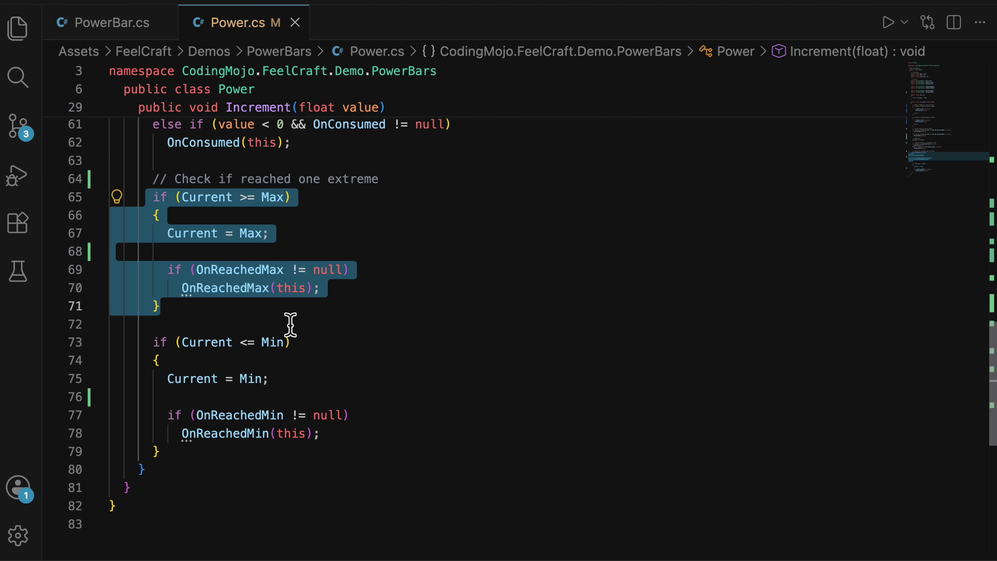
{"action": "left_click_drag", "start_coordinate": [152, 341], "coordinate": [436, 468]}
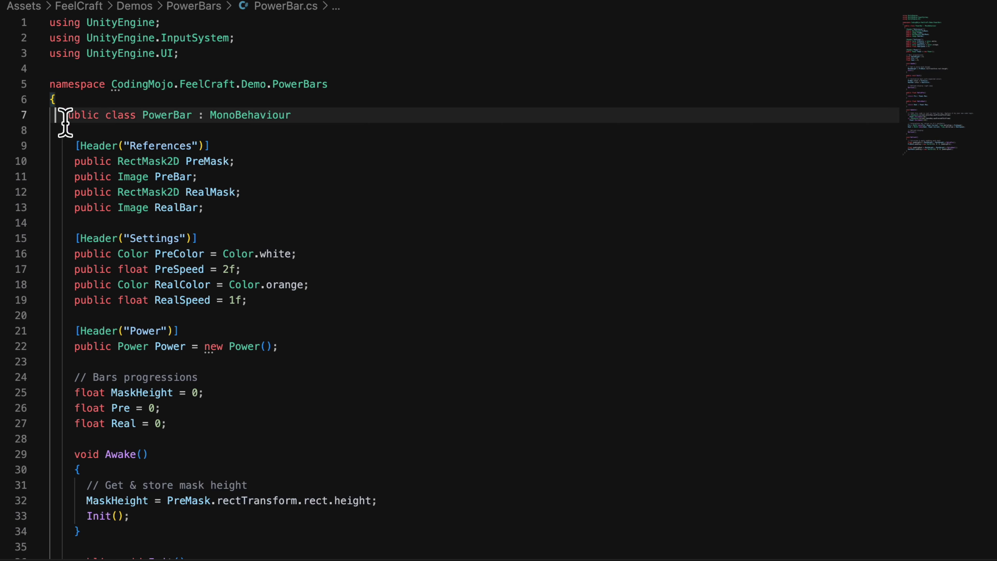
- Review the PowerBar class in PowerBar.cs, examining its mask and image references, color and speed settings, Power instance and bar progression variables
{"action": "left_click_drag", "start_coordinate": [64, 114], "coordinate": [314, 120]}
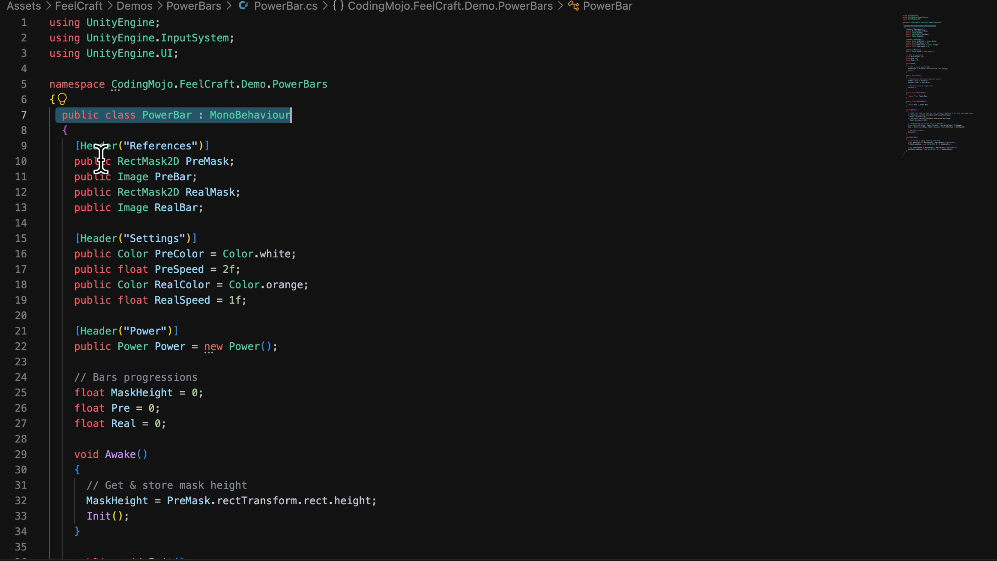
{"action": "left_click_drag", "start_coordinate": [76, 146], "coordinate": [283, 217]}
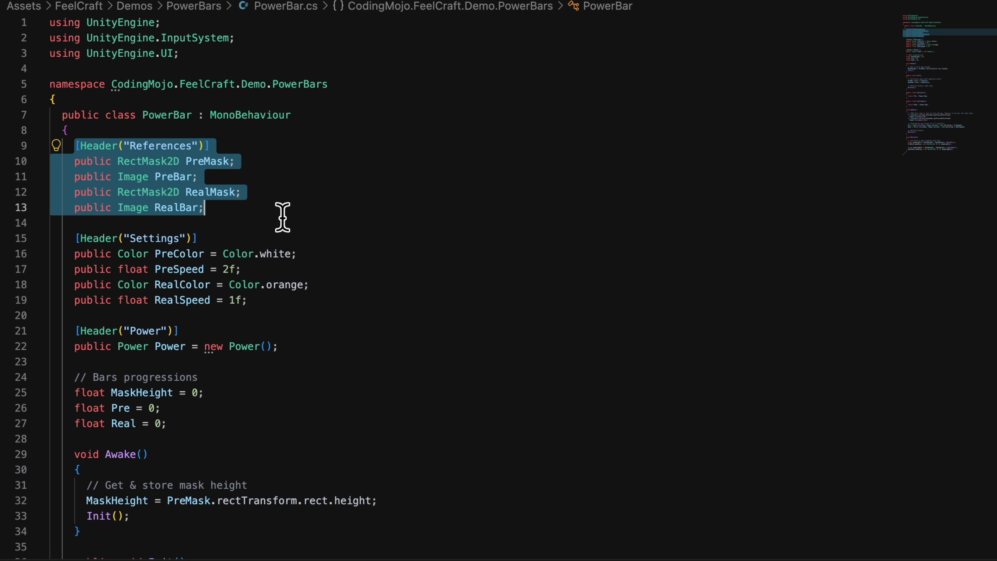
{"action": "left_click_drag", "start_coordinate": [76, 239], "coordinate": [279, 309]}
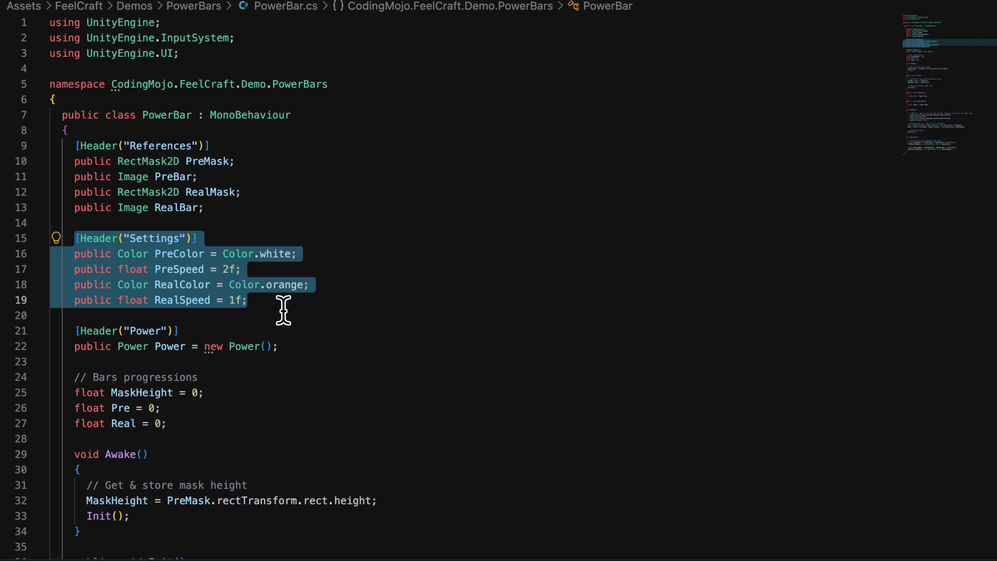
{"action": "left_click_drag", "start_coordinate": [71, 253], "coordinate": [311, 264]}
{"action": "left_click_drag", "start_coordinate": [74, 269], "coordinate": [252, 271]}
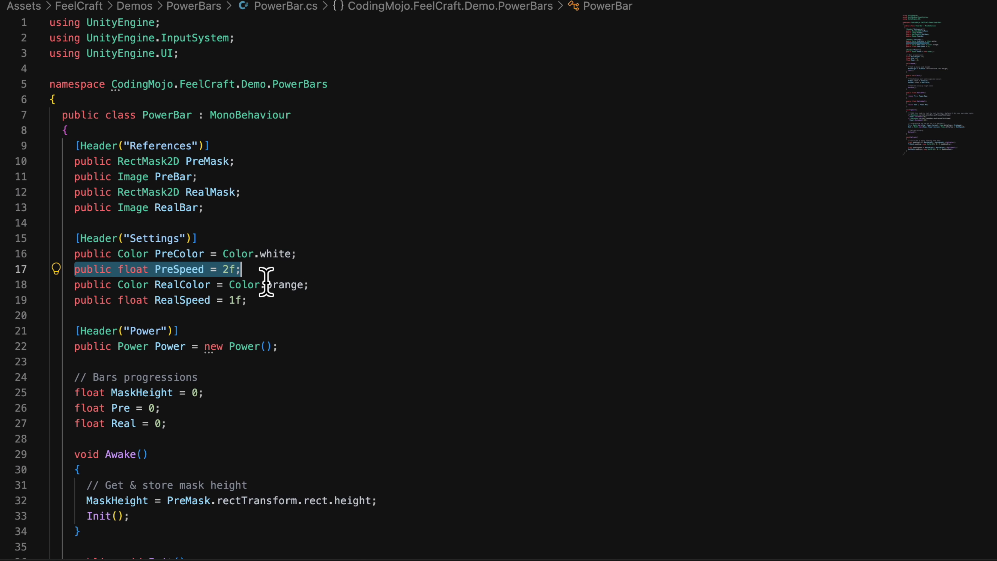
{"action": "left_click_drag", "start_coordinate": [75, 286], "coordinate": [355, 298]}
{"action": "left_click_drag", "start_coordinate": [75, 302], "coordinate": [274, 305]}
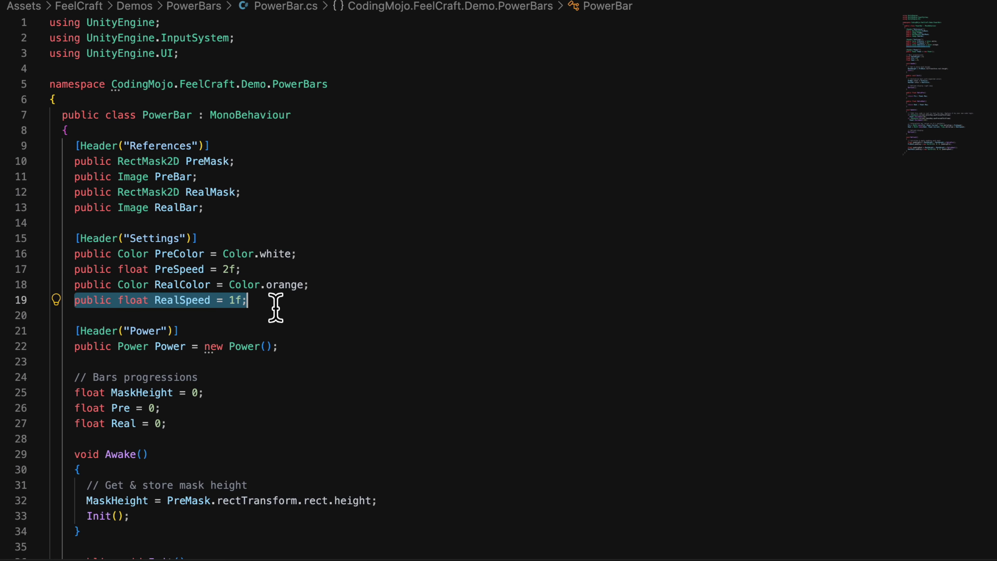
{"action": "left_click_drag", "start_coordinate": [75, 347], "coordinate": [294, 359]}
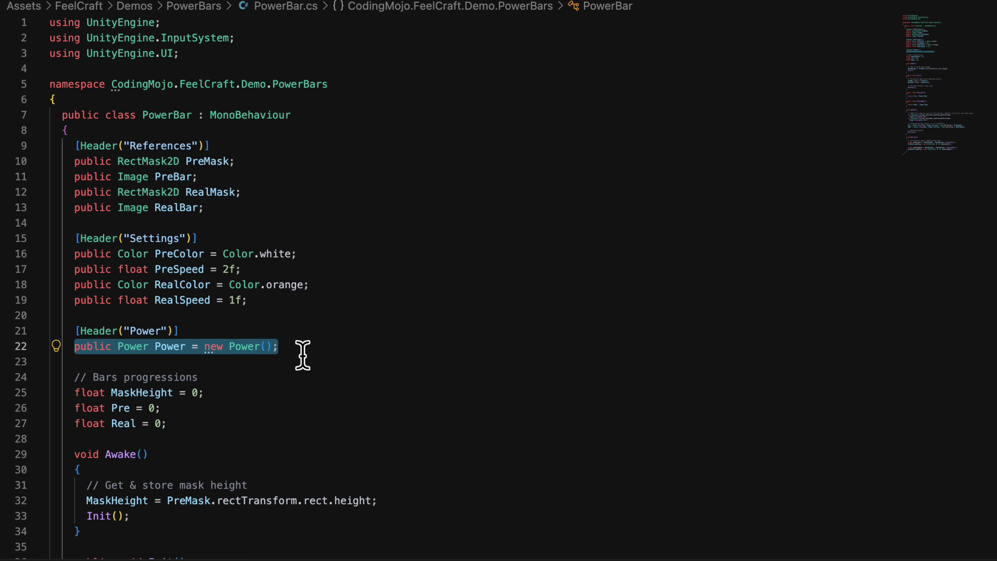
{"action": "scroll", "coordinate": [303, 356], "scroll_direction": "down", "scroll_amount": 5}
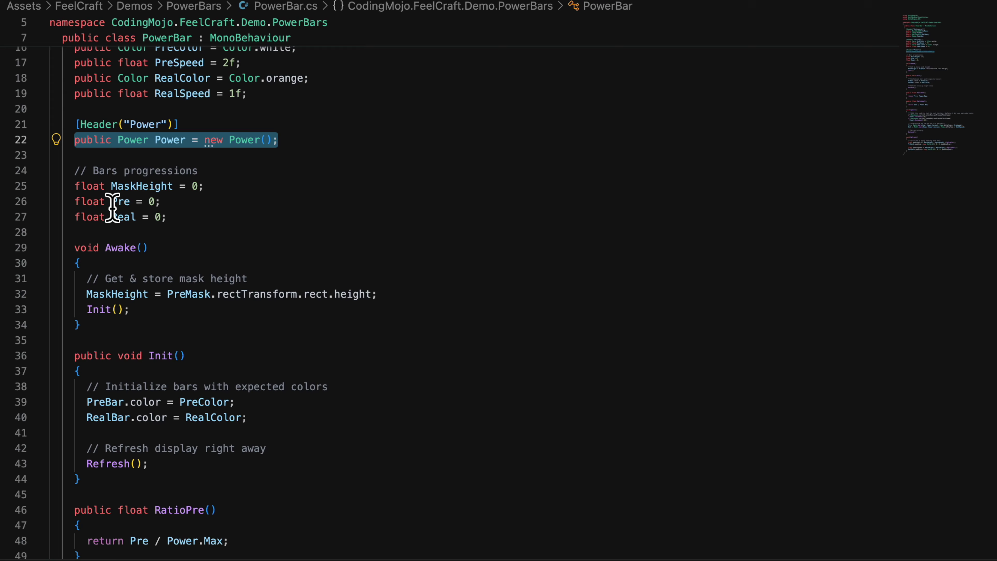
{"action": "left_click_drag", "start_coordinate": [71, 190], "coordinate": [238, 188]}
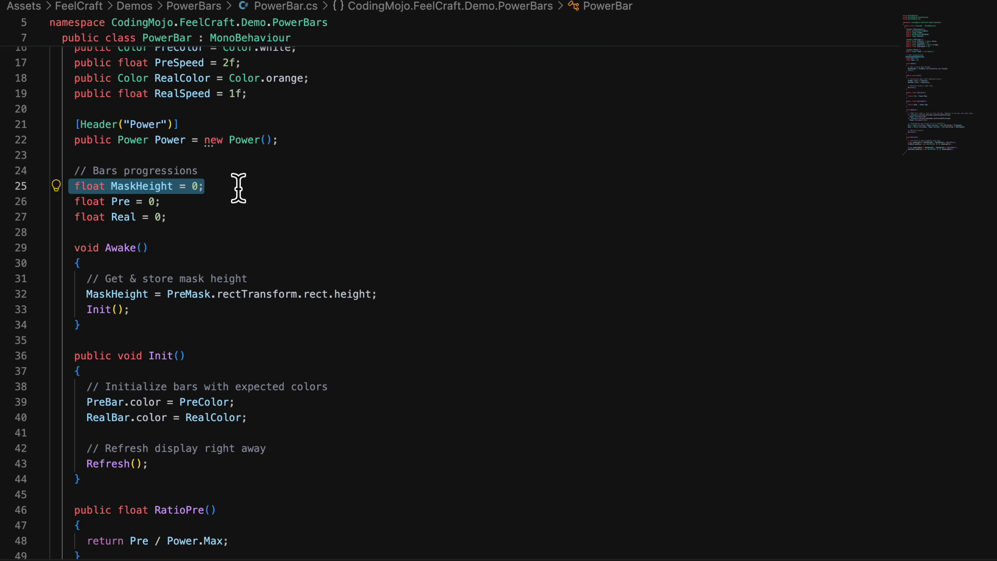
{"action": "left_click_drag", "start_coordinate": [71, 203], "coordinate": [189, 210]}
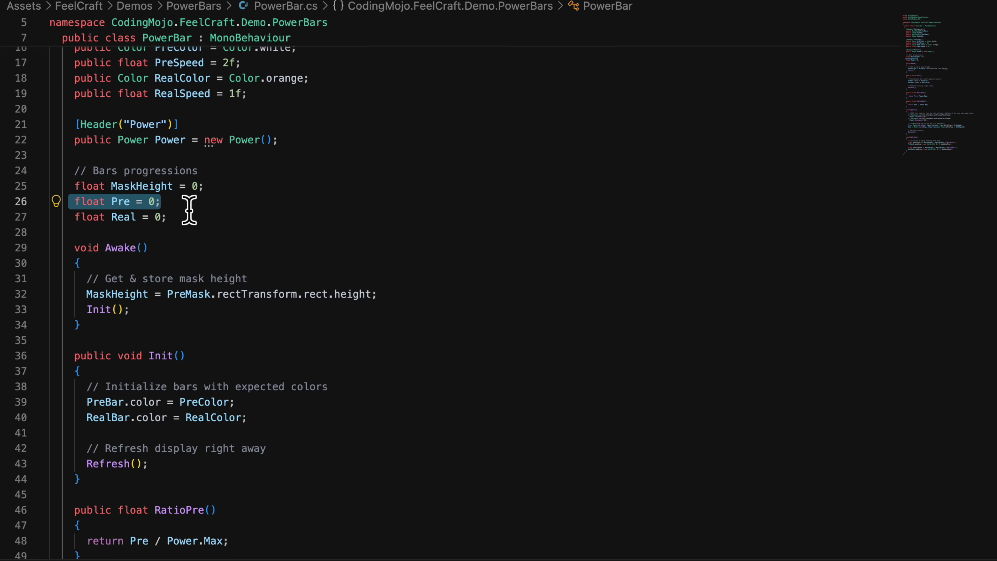
{"action": "left_click_drag", "start_coordinate": [73, 219], "coordinate": [197, 228]}
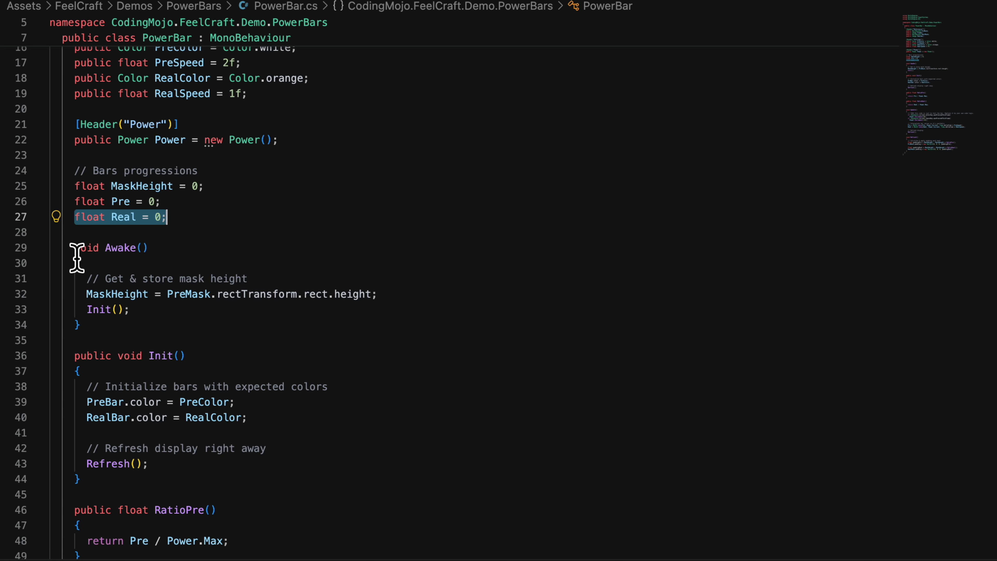
- Examine PowerBar's Awake and Init methods and its RatioPre and RatioReal calculations
{"action": "left_click_drag", "start_coordinate": [74, 258], "coordinate": [183, 256]}
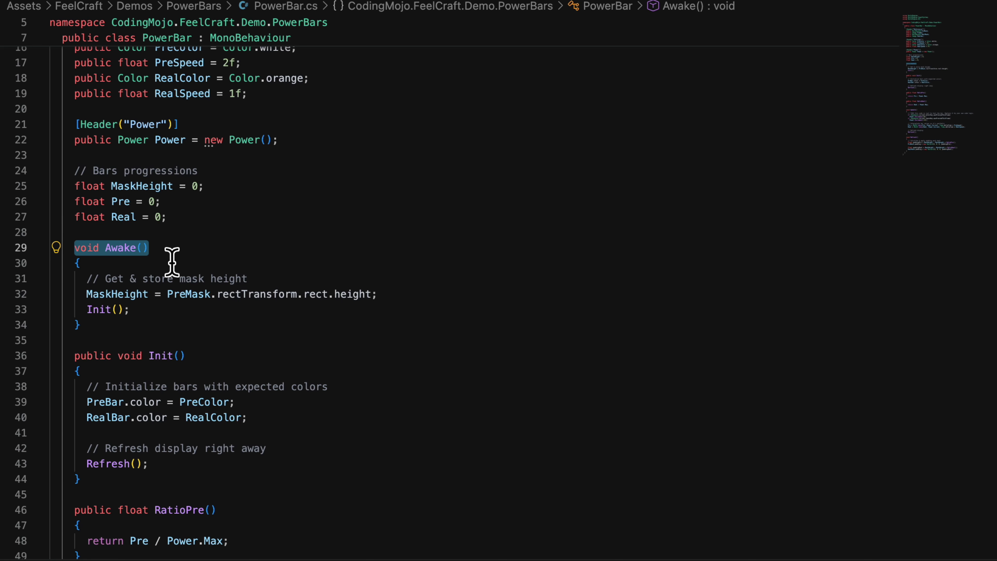
{"action": "left_click_drag", "start_coordinate": [87, 280], "coordinate": [170, 314]}
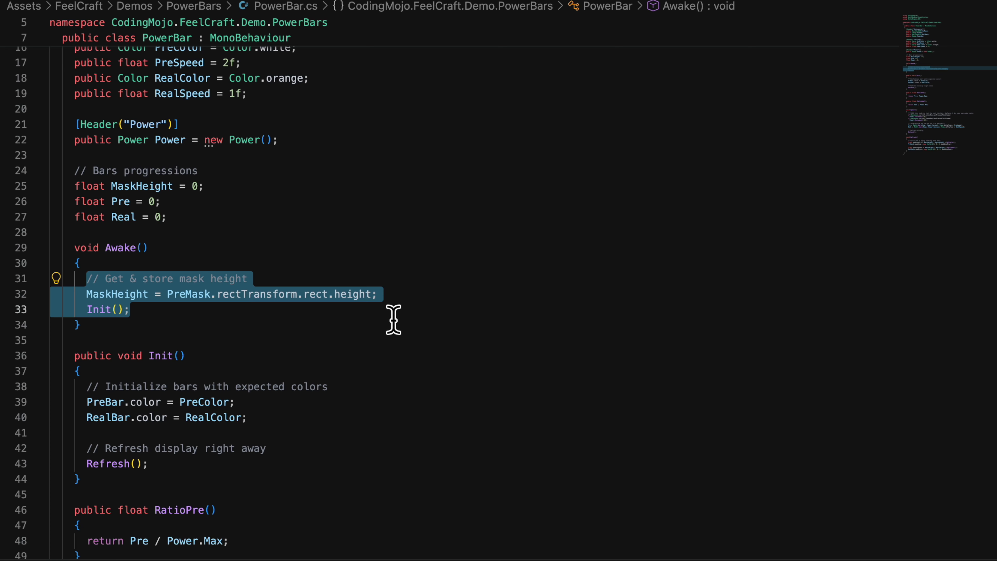
{"action": "left_click_drag", "start_coordinate": [69, 356], "coordinate": [212, 365]}
{"action": "scroll", "coordinate": [212, 365], "scroll_direction": "down", "scroll_amount": 5}
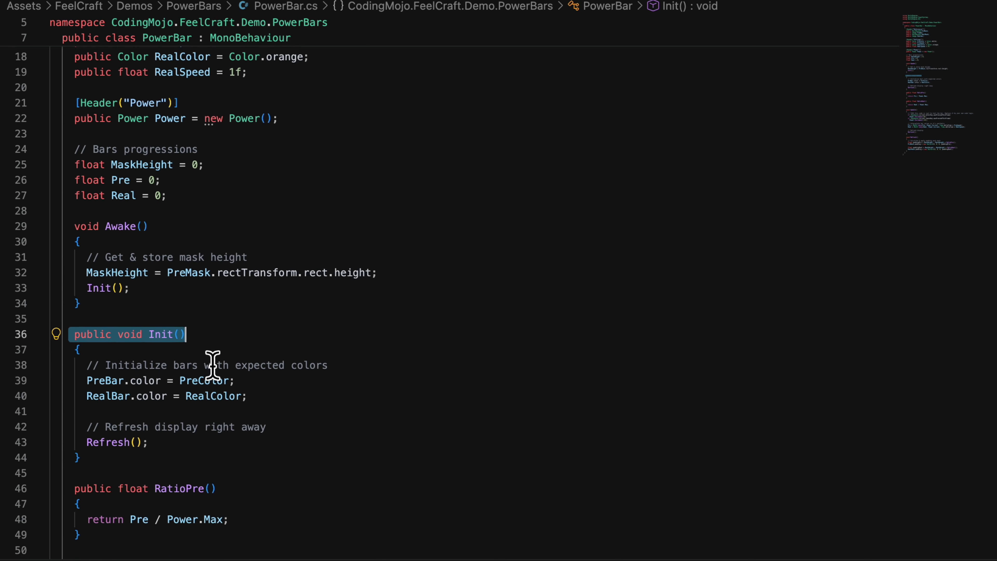
{"action": "left_click_drag", "start_coordinate": [81, 167], "coordinate": [320, 204]}
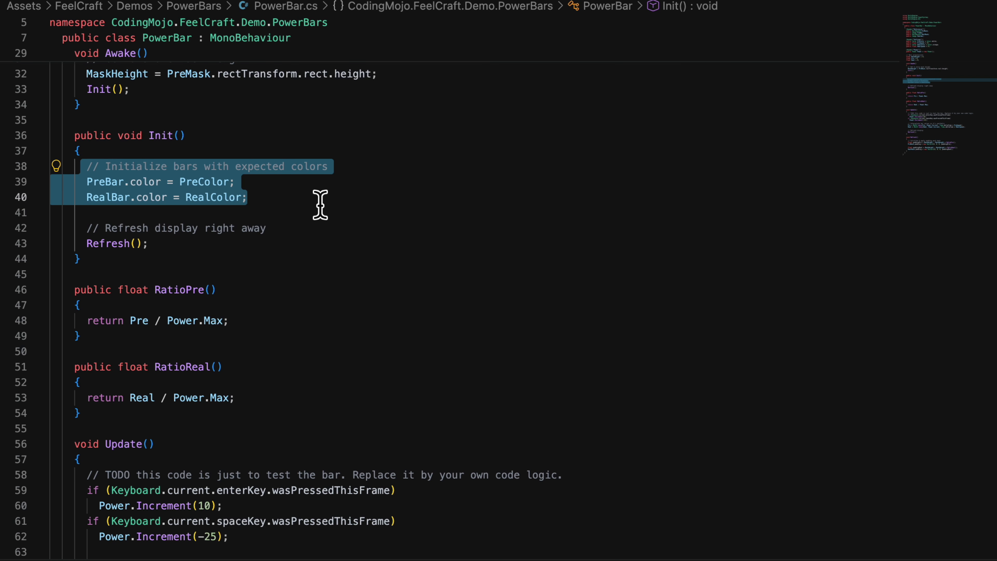
{"action": "left_click_drag", "start_coordinate": [82, 228], "coordinate": [214, 259]}
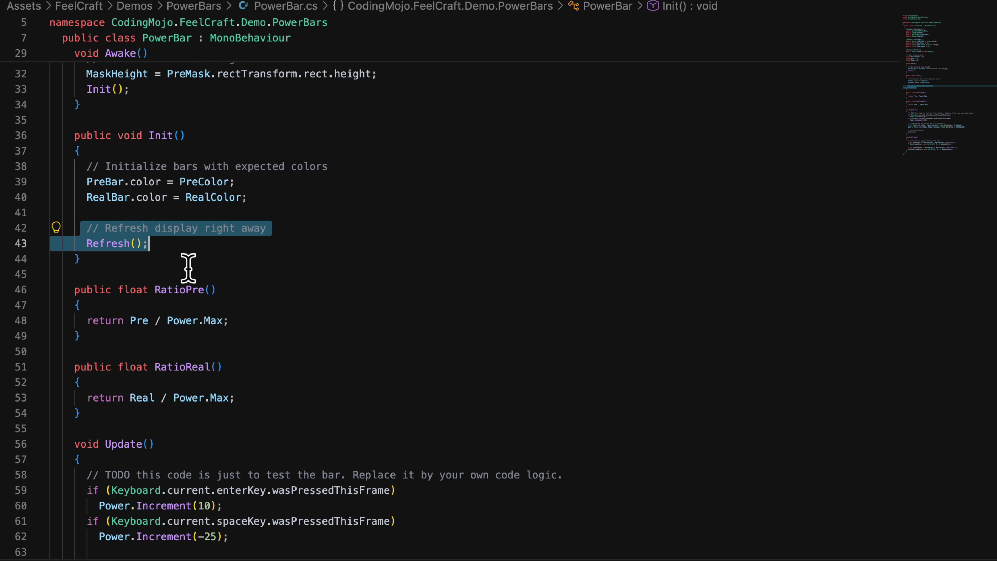
{"action": "left_click_drag", "start_coordinate": [75, 290], "coordinate": [118, 341]}
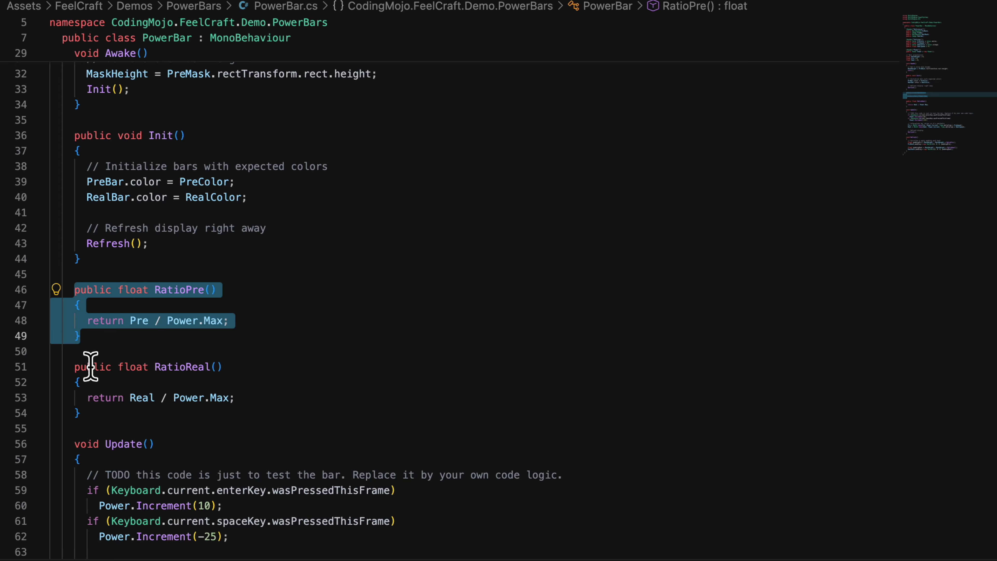
{"action": "left_click_drag", "start_coordinate": [68, 367], "coordinate": [120, 419]}
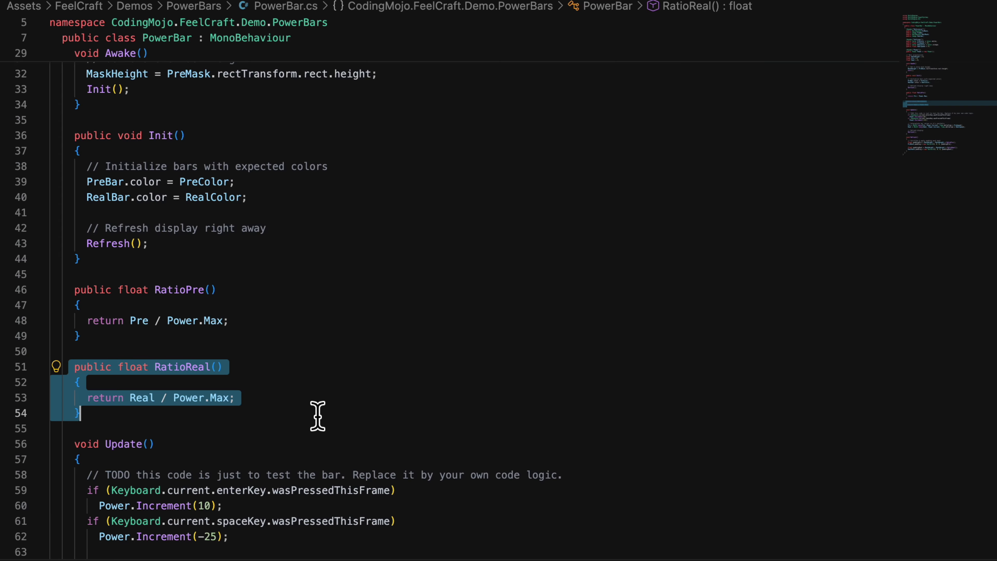
- Examine PowerBar's Update method: its keyboard test increments, the Pre and Real Lerp interpolation, and the Refresh call
{"action": "scroll", "coordinate": [339, 406], "scroll_direction": "down", "scroll_amount": 5}
{"action": "scroll", "coordinate": [339, 405], "scroll_direction": "down", "scroll_amount": 3}
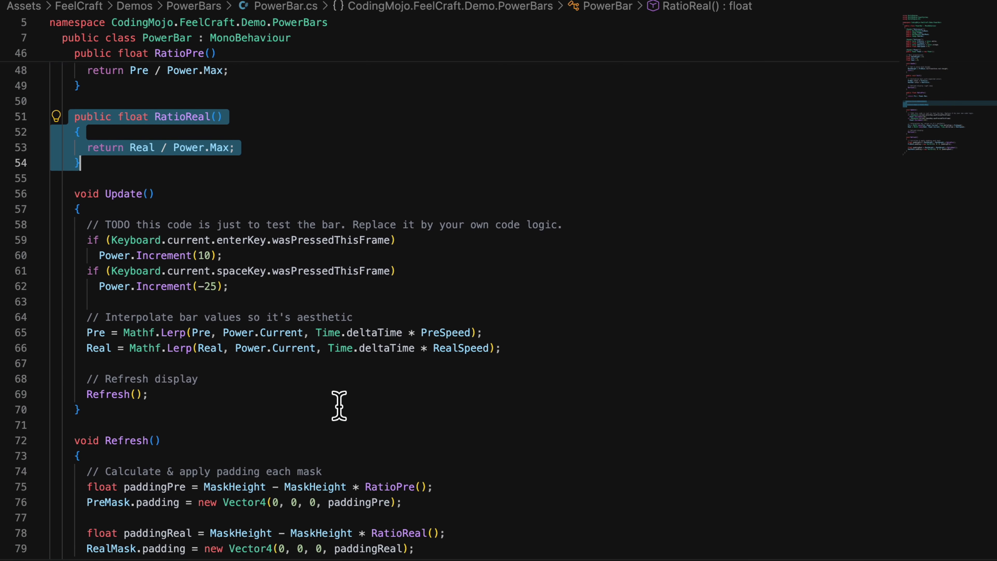
{"action": "left_click_drag", "start_coordinate": [74, 188], "coordinate": [168, 195]}
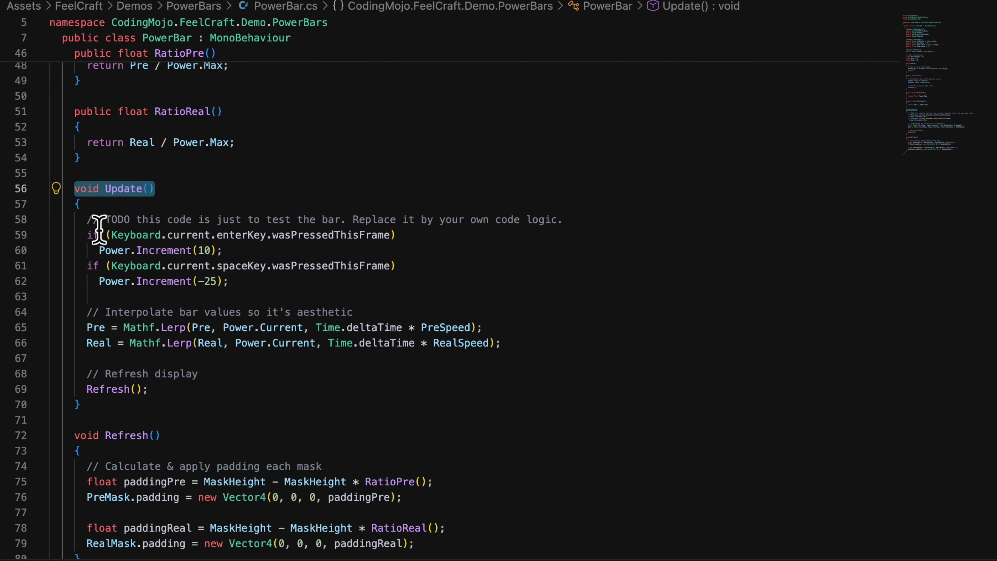
{"action": "left_click_drag", "start_coordinate": [80, 220], "coordinate": [276, 294]}
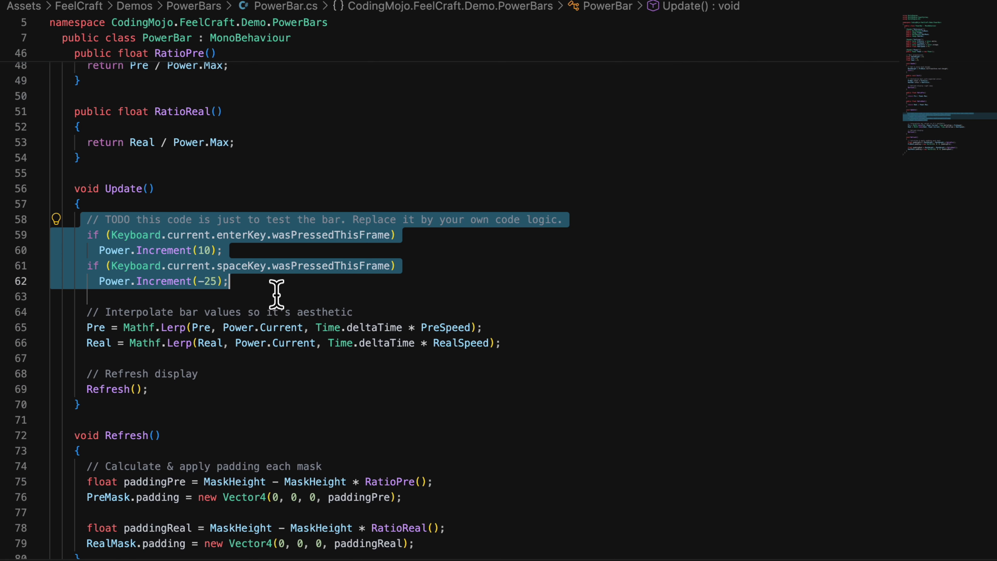
{"action": "left_click_drag", "start_coordinate": [86, 317], "coordinate": [537, 349]}
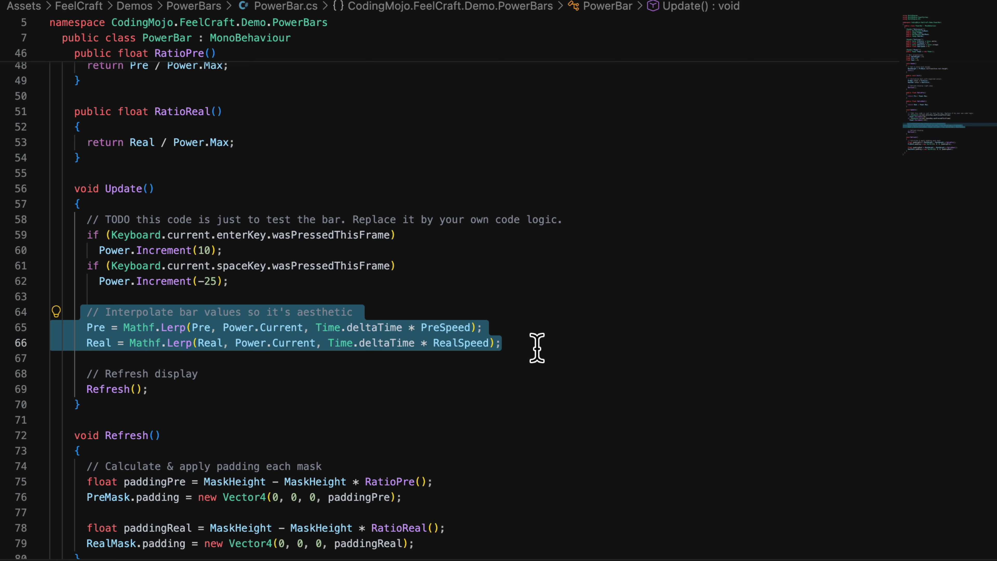
{"action": "left_click_drag", "start_coordinate": [87, 374], "coordinate": [178, 393]}
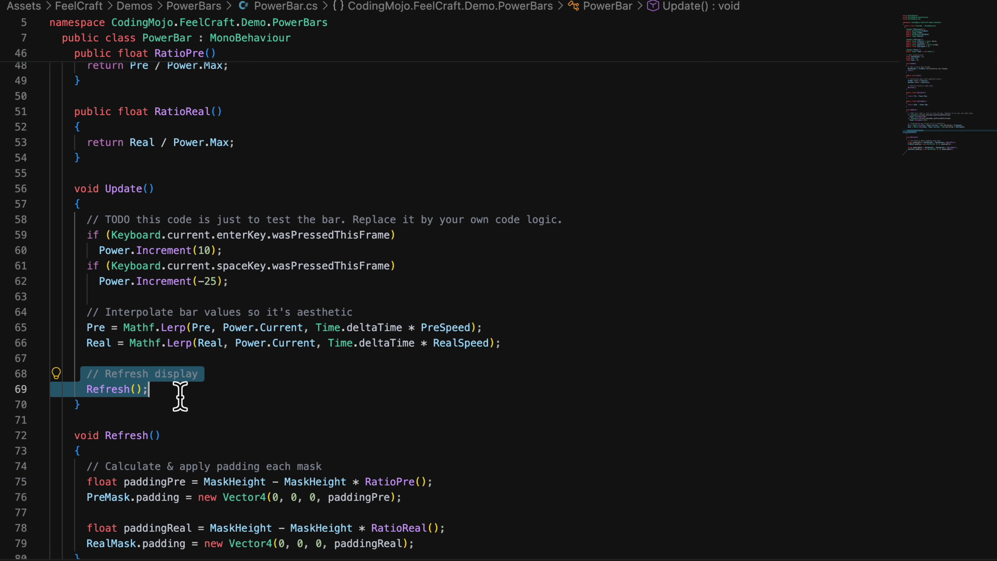
- Examine PowerBar's Refresh method and how it calculates and applies the PreMask padding
{"action": "scroll", "coordinate": [261, 395], "scroll_direction": "down", "scroll_amount": 3}
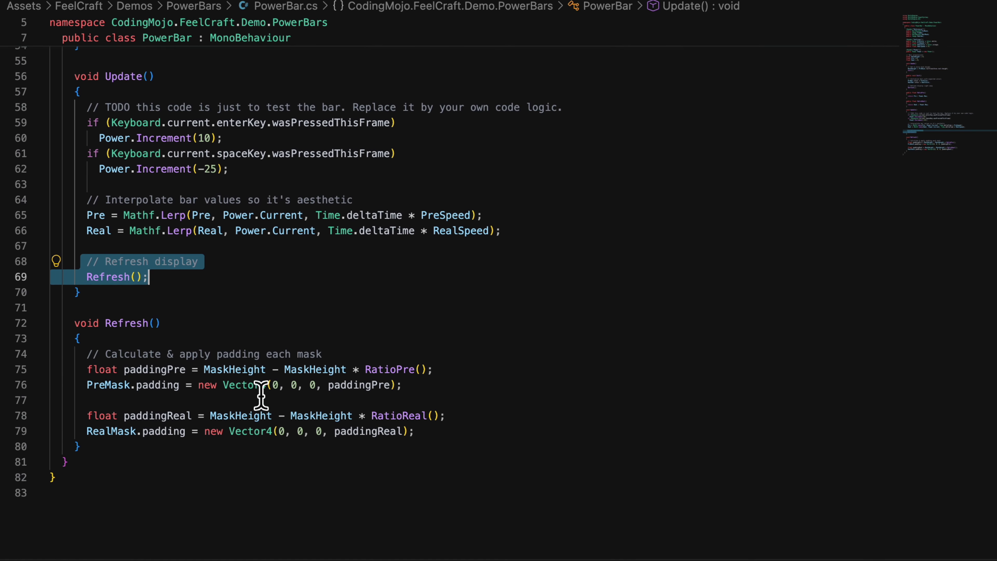
{"action": "left_click_drag", "start_coordinate": [73, 323], "coordinate": [183, 332]}
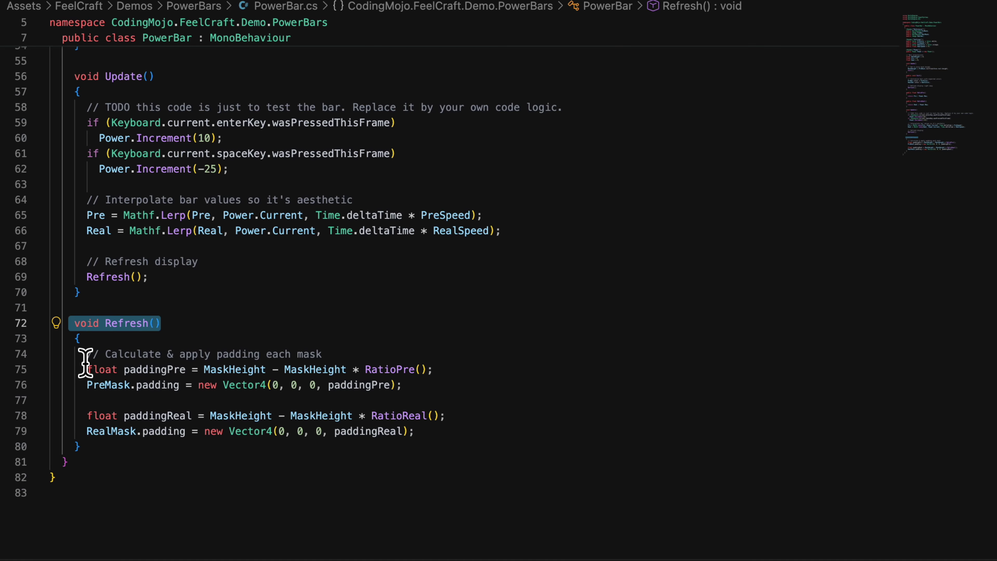
{"action": "left_click_drag", "start_coordinate": [82, 354], "coordinate": [434, 388]}
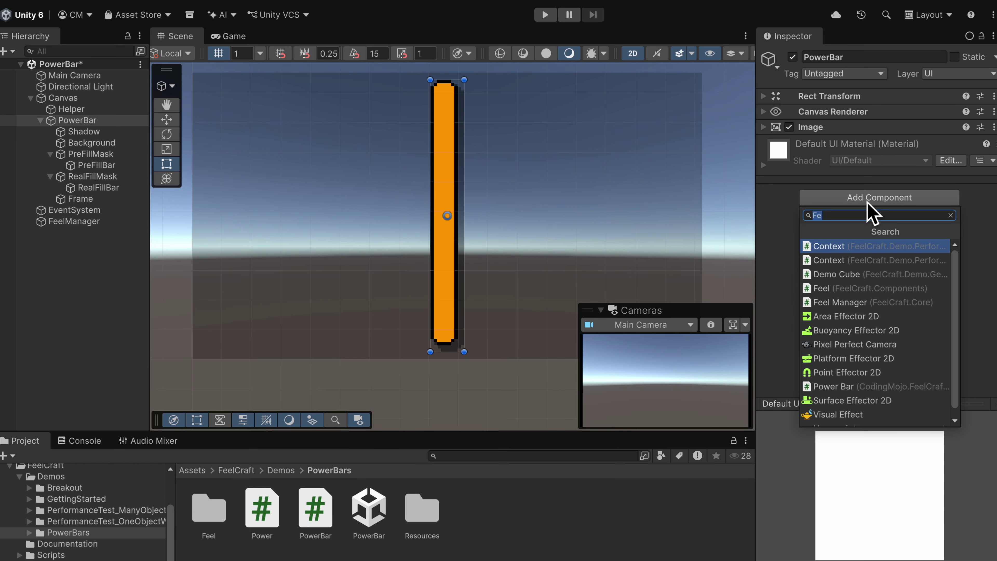
- In Unity, add the Power Bar script to the PowerBar object and assign its pre-fill and real-fill mask and bar references
{"action": "type", "text": "PowerB"}
{"action": "left_click", "coordinate": [870, 246]}
{"action": "left_click_drag", "start_coordinate": [90, 154], "coordinate": [903, 207]}
{"action": "left_click_drag", "start_coordinate": [98, 176], "coordinate": [903, 236]}
- Set the Power Bar's Pre Color to pale yellow, Pre Speed to 15, Real Speed to 5 and Power Max to 75
{"action": "left_click", "coordinate": [903, 268]}
{"action": "mouse_move", "coordinate": [970, 205]}
{"action": "left_mouse_down"}
{"action": "mouse_move", "coordinate": [903, 220]}
{"action": "mouse_move", "coordinate": [972, 217]}
{"action": "left_mouse_up"}
{"action": "left_click", "coordinate": [868, 281]}
{"action": "type", "text": "15"}
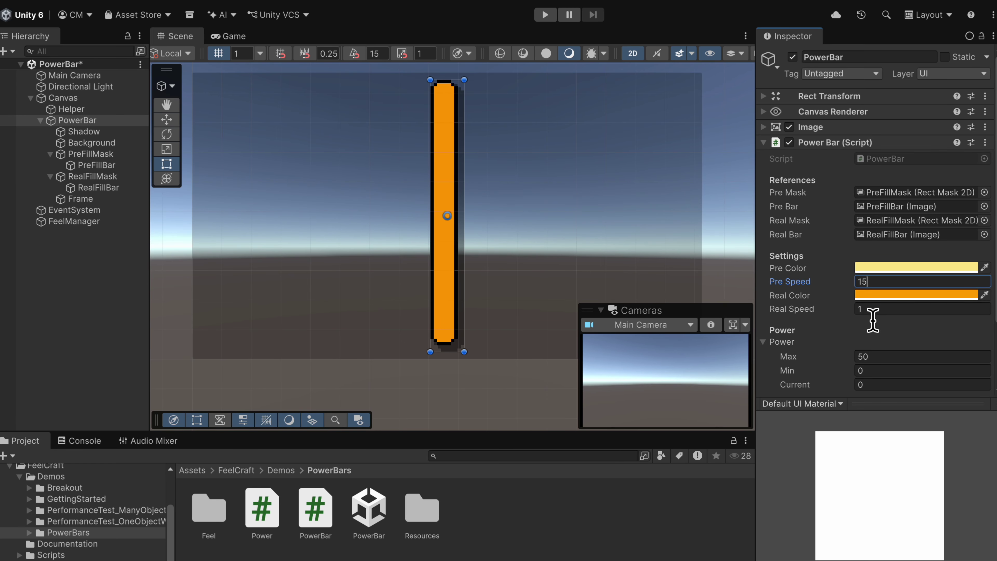
{"action": "left_click", "coordinate": [879, 309]}
{"action": "type", "text": "5"}
{"action": "left_click", "coordinate": [862, 357]}
{"action": "type", "text": "75"}
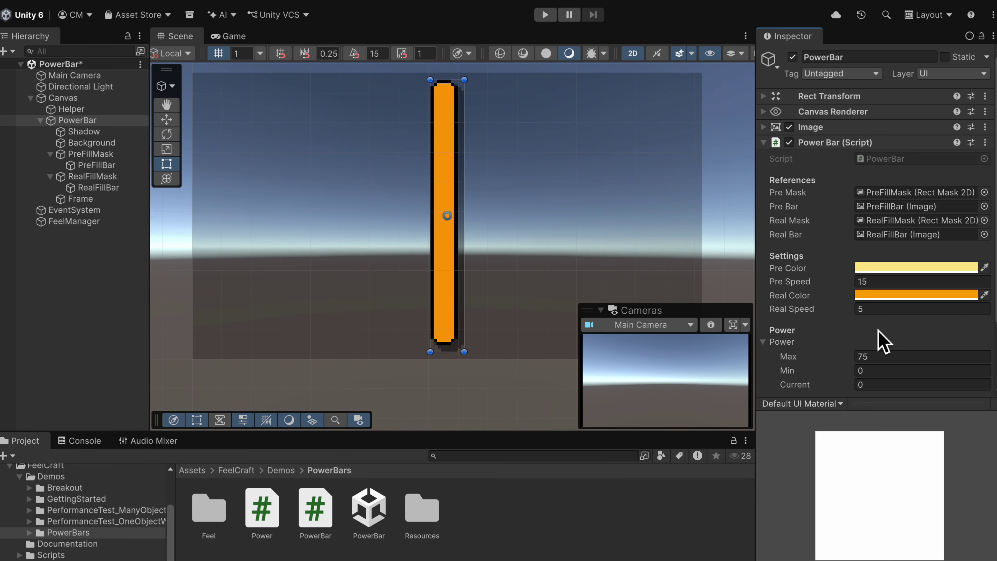
- Run the scene in Play mode to test the power bar's filling, and stop it
{"action": "key", "text": "ctrl+p"}
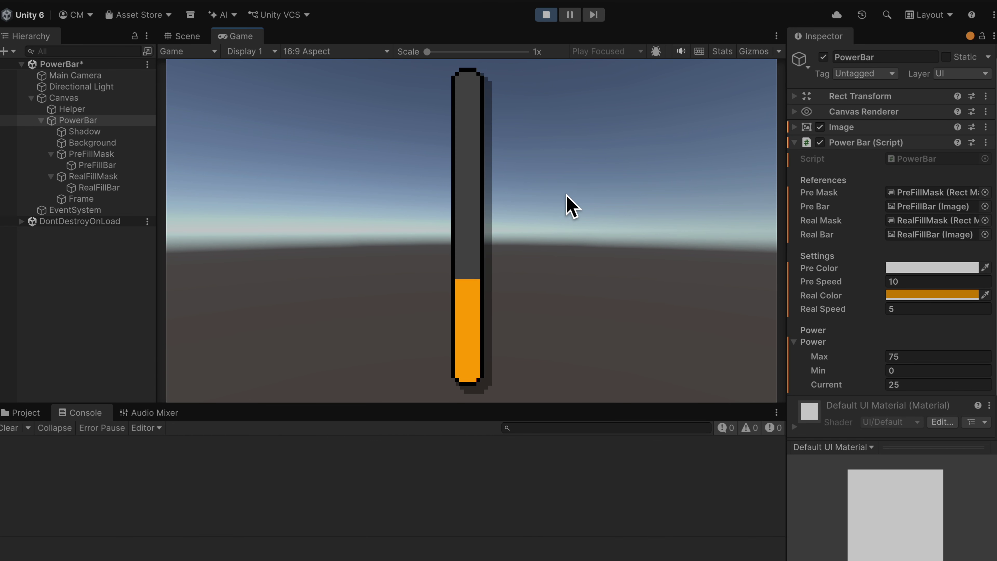
{"action": "left_click", "coordinate": [546, 14]}
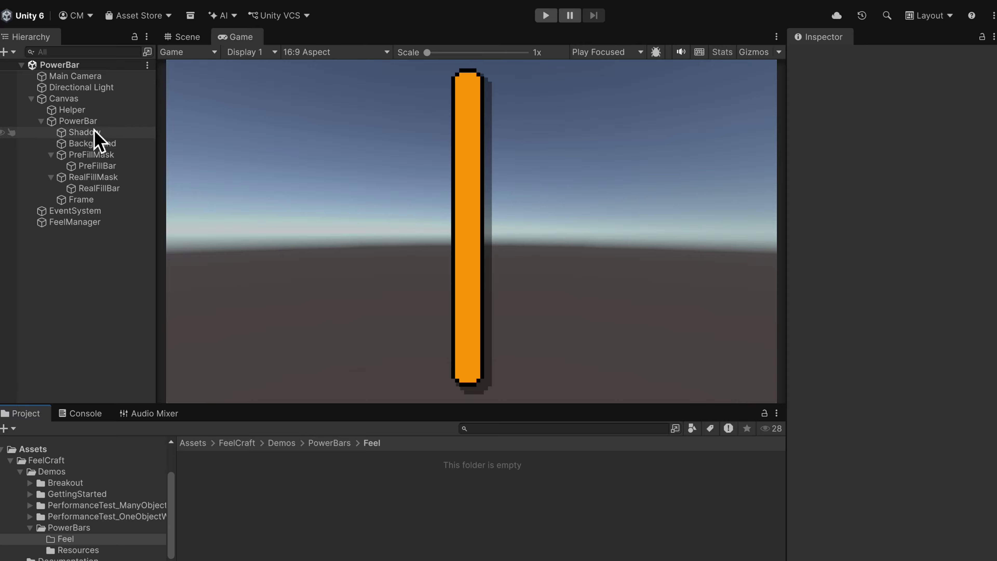
- Add a Feel component to the PowerBar object and enable Is Parent Feel
{"action": "left_click", "coordinate": [91, 121]}
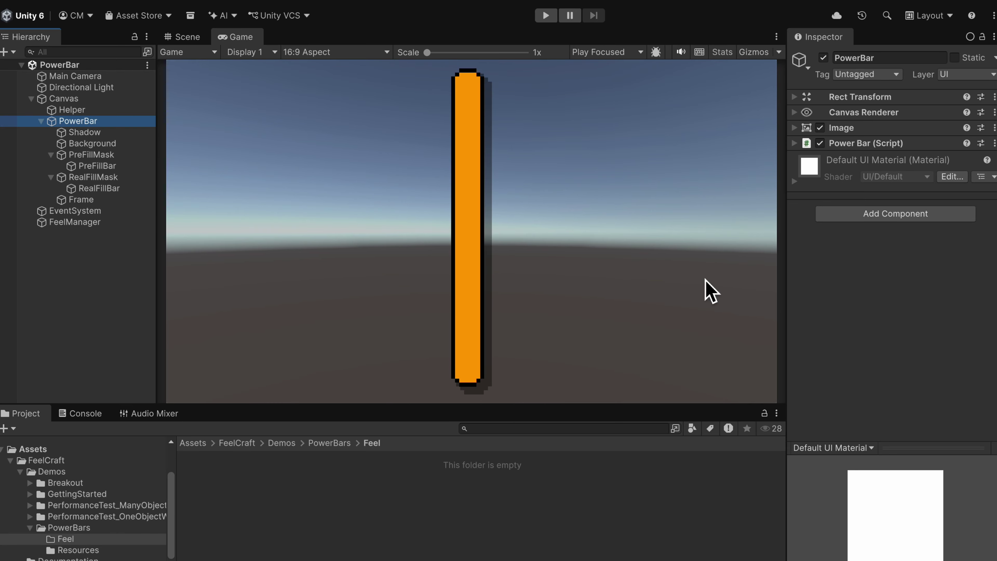
{"action": "left_click", "coordinate": [893, 214]}
{"action": "type", "text": "Feel"}
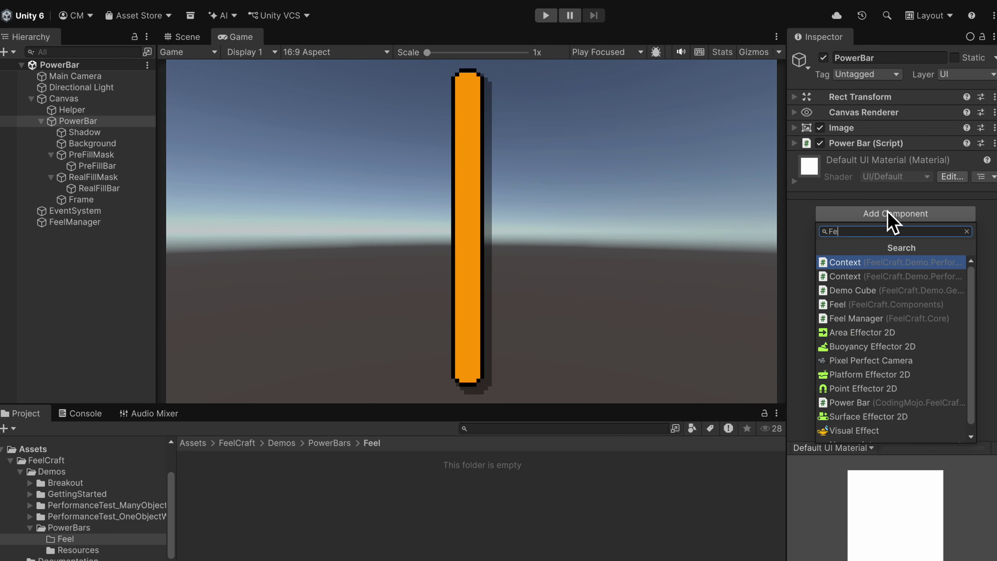
{"action": "left_click", "coordinate": [857, 306]}
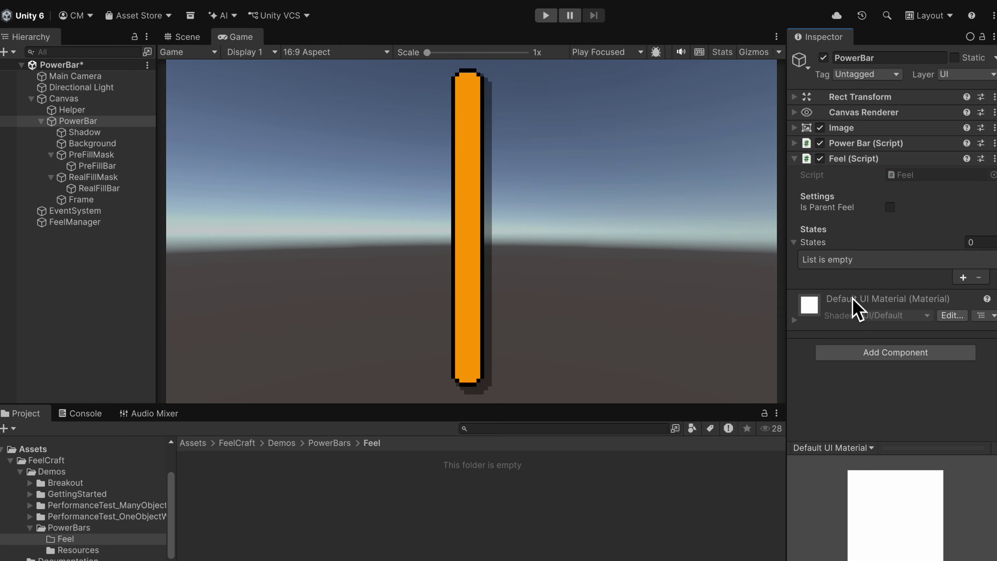
{"action": "left_click", "coordinate": [894, 206]}
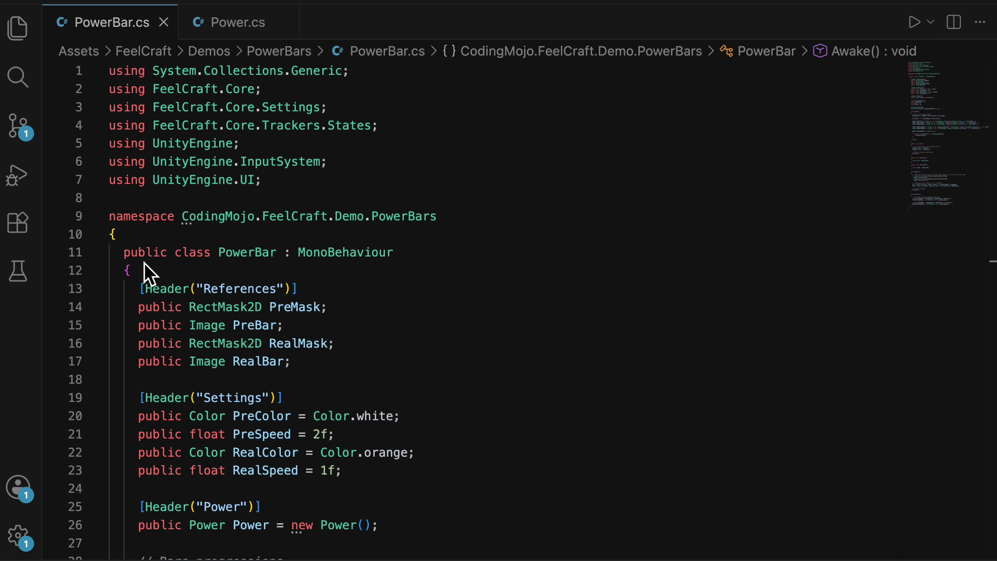
- In the code editor, review PowerBar.cs's EntityId and MaximizedStates fields and the EntityId assignment in Awake
{"action": "left_click_drag", "start_coordinate": [124, 253], "coordinate": [428, 258]}
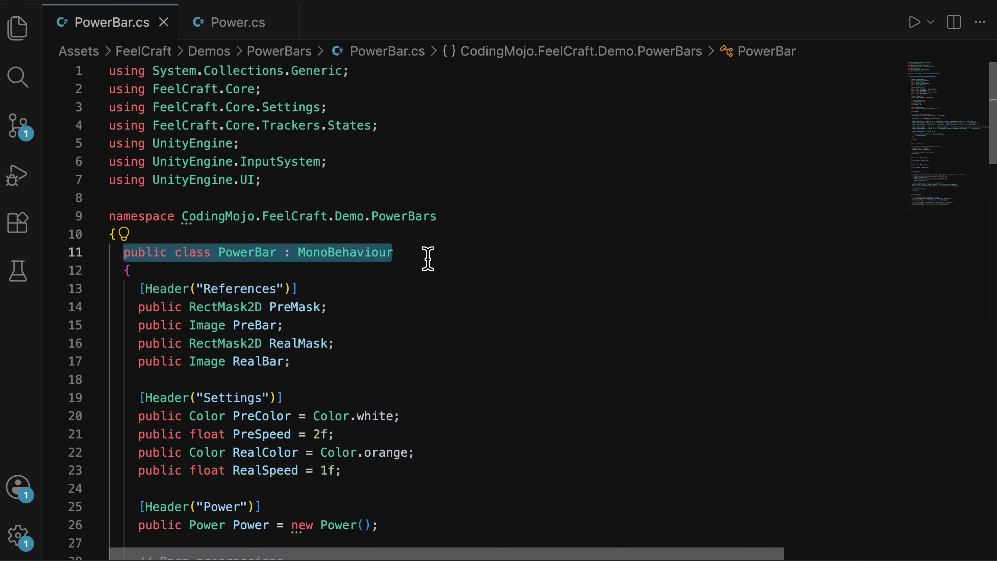
{"action": "scroll", "coordinate": [432, 257], "scroll_direction": "down", "scroll_amount": 10}
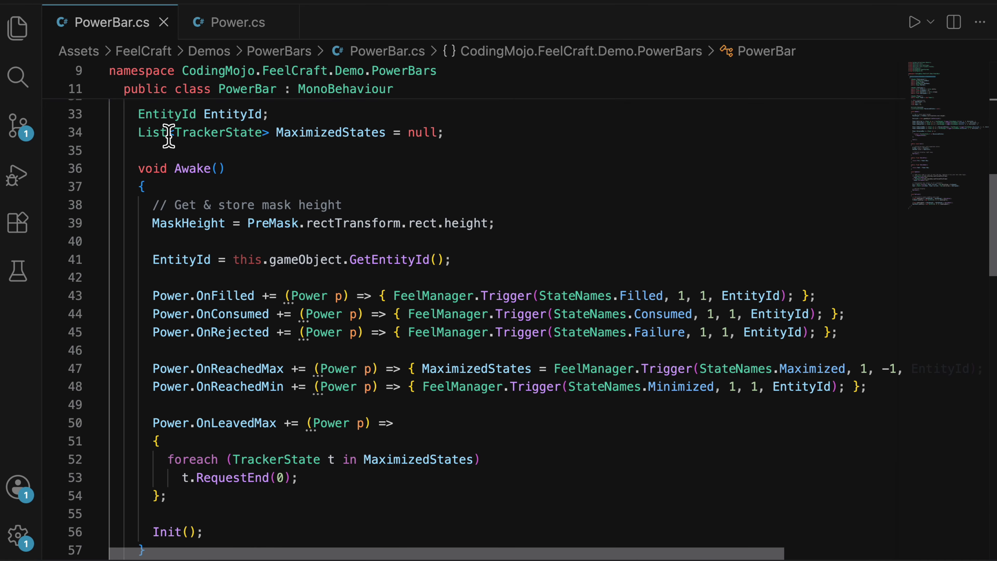
{"action": "left_click_drag", "start_coordinate": [138, 115], "coordinate": [282, 117]}
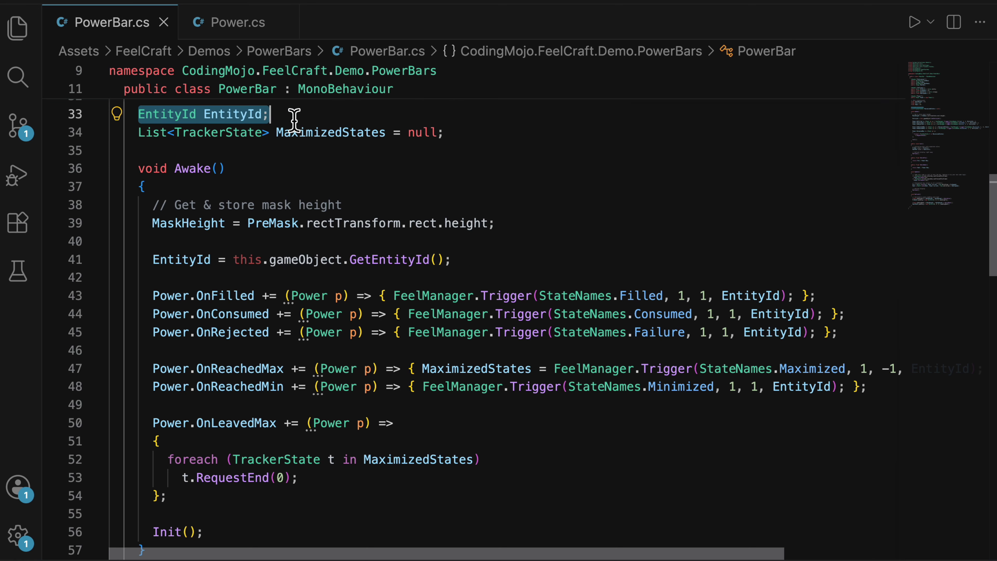
{"action": "left_click_drag", "start_coordinate": [138, 134], "coordinate": [460, 140]}
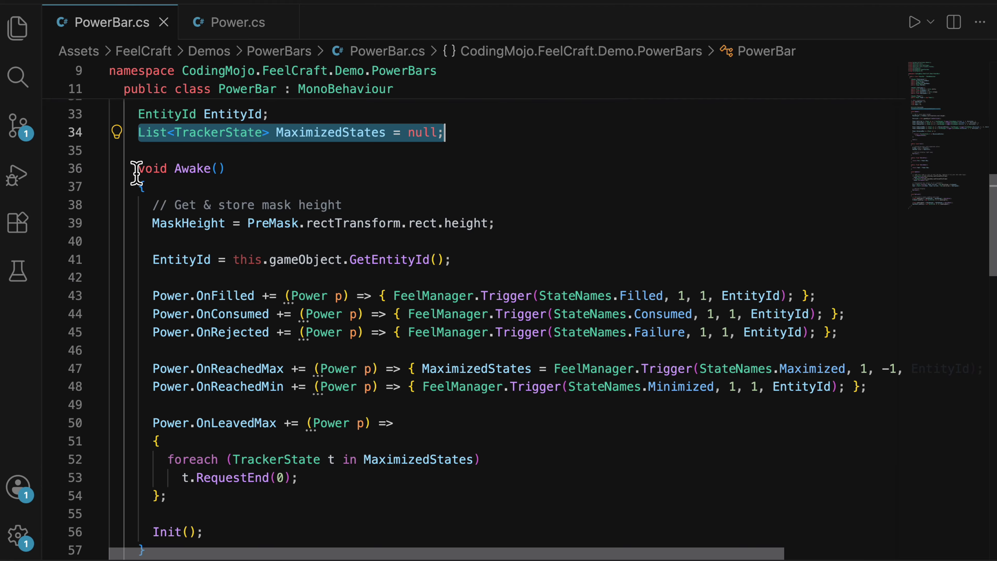
{"action": "left_click_drag", "start_coordinate": [137, 172], "coordinate": [274, 173]}
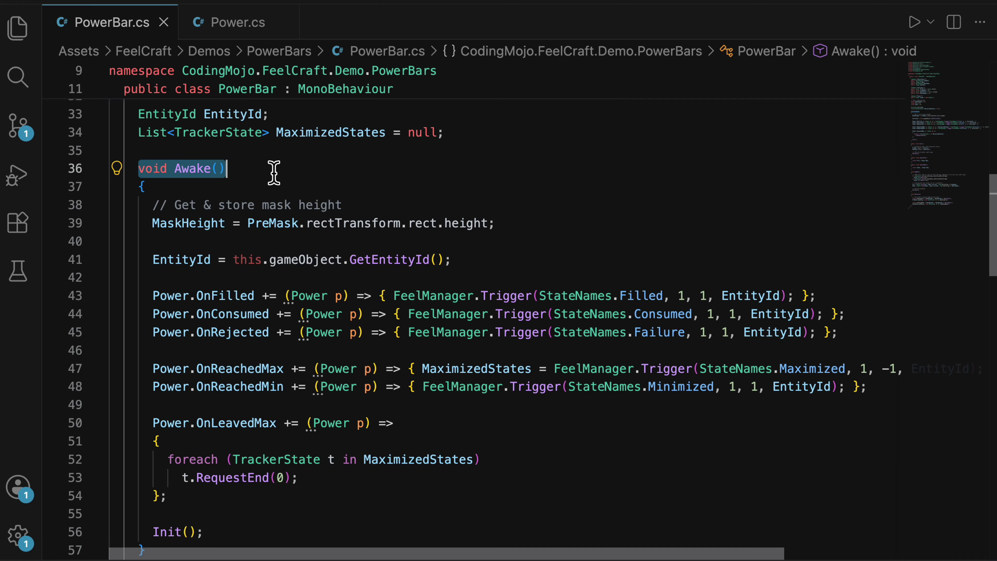
{"action": "left_click_drag", "start_coordinate": [151, 259], "coordinate": [466, 260]}
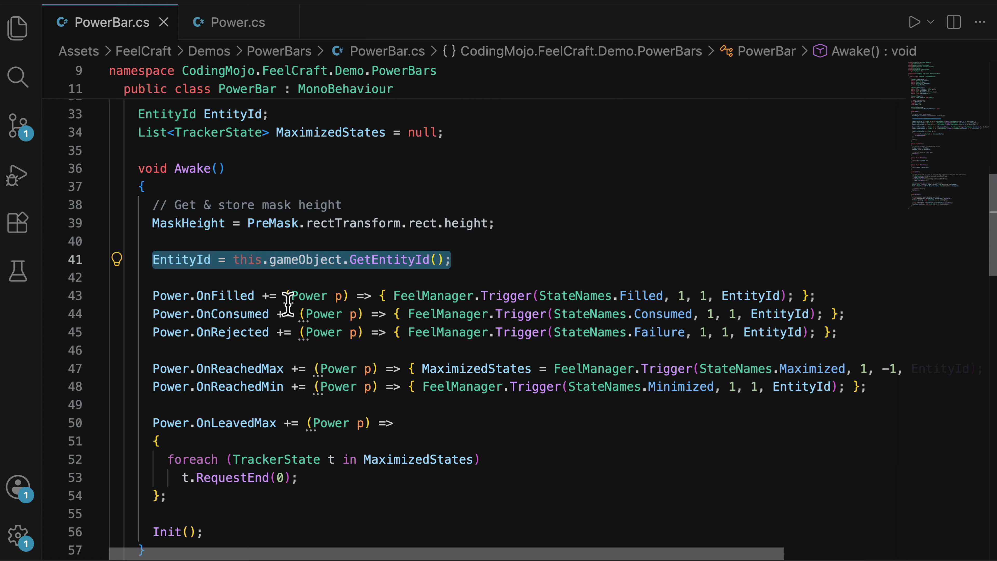
- Examine the OnFilled handler's FeelManager.Trigger call and its arguments, along with the similar OnConsumed and OnRejected handlers
{"action": "left_click_drag", "start_coordinate": [153, 295], "coordinate": [853, 299]}
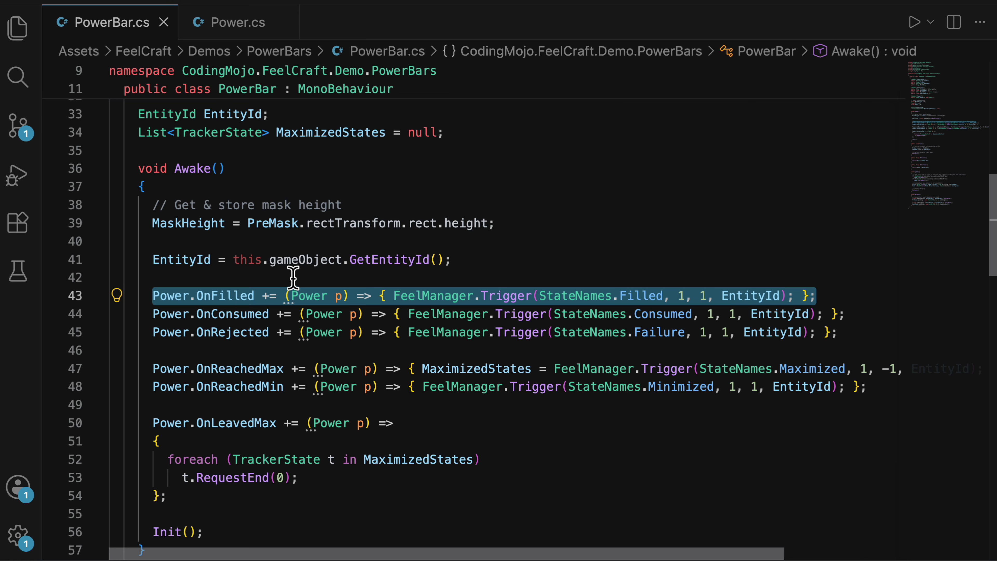
{"action": "double_click", "coordinate": [248, 296]}
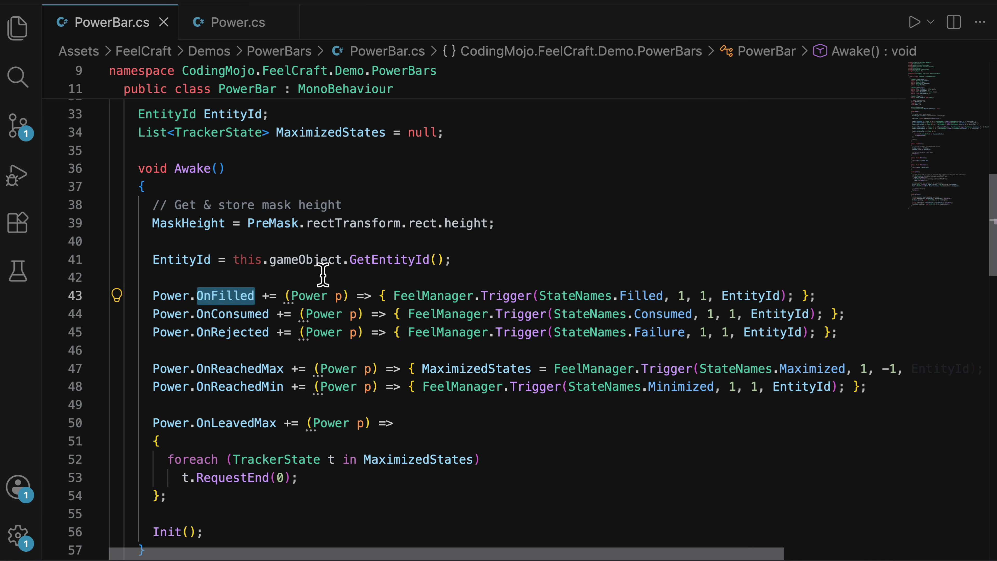
{"action": "left_click_drag", "start_coordinate": [284, 295], "coordinate": [394, 299]}
{"action": "double_click", "coordinate": [517, 297]}
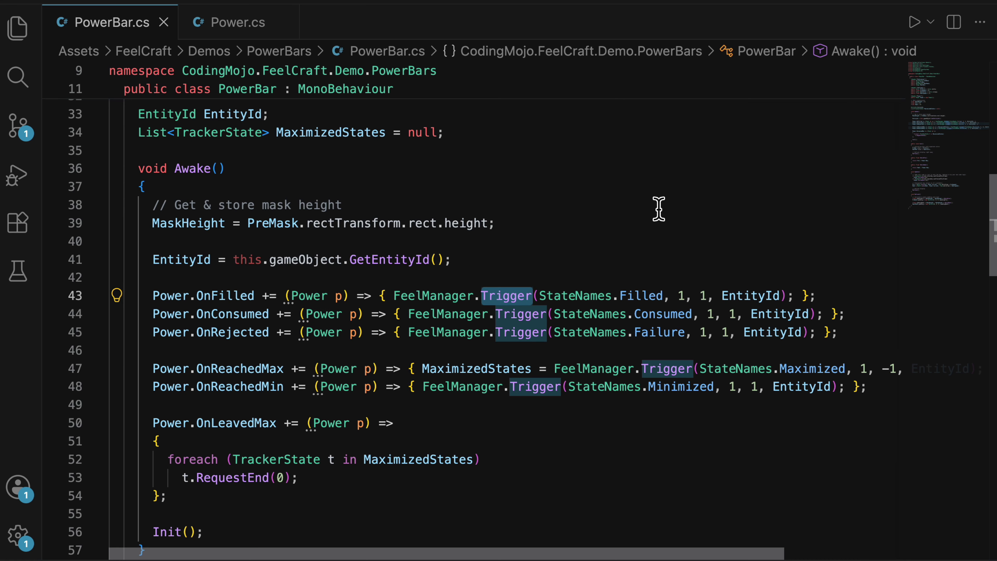
{"action": "double_click", "coordinate": [574, 297]}
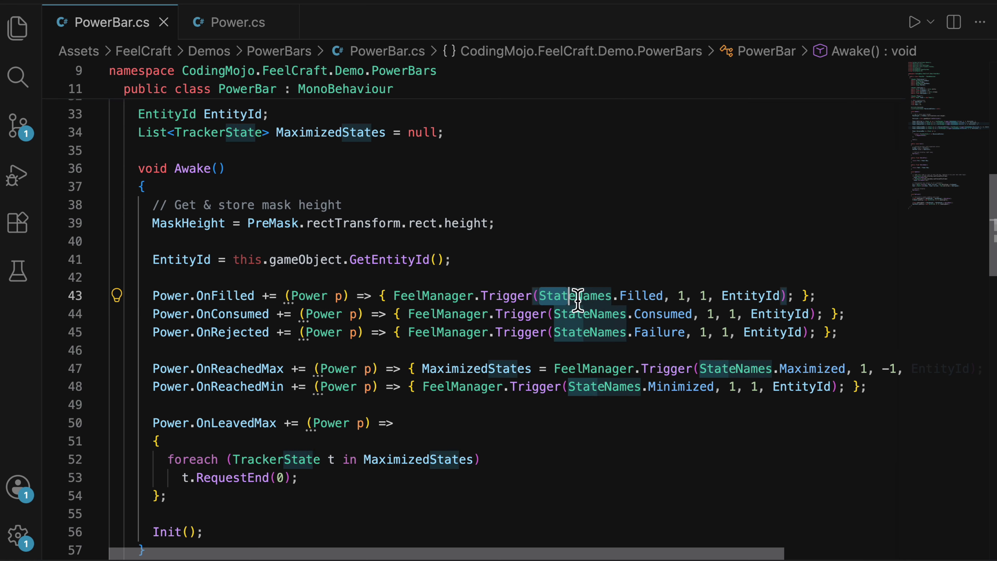
{"action": "left_click_drag", "start_coordinate": [575, 296], "coordinate": [668, 297]}
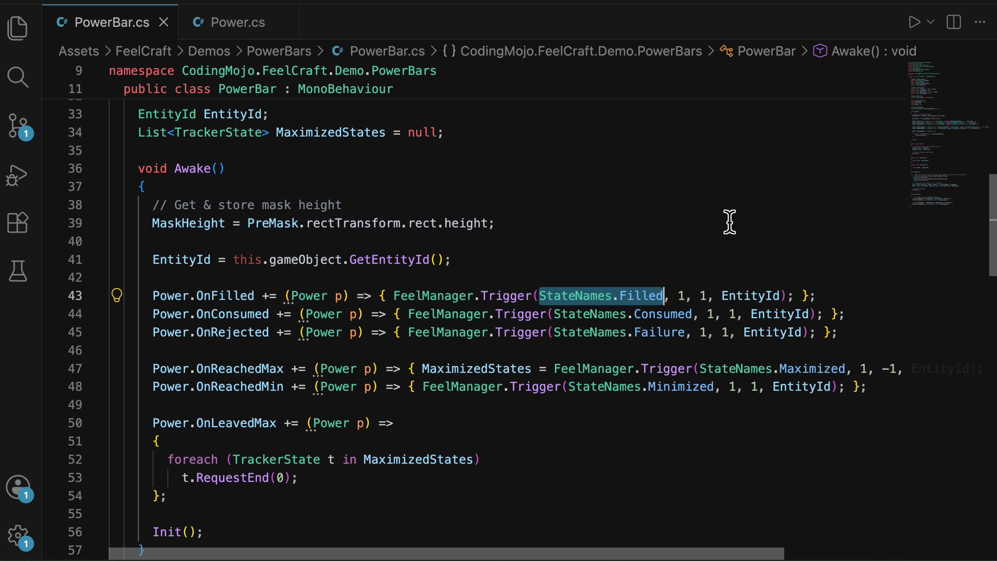
{"action": "left_click", "coordinate": [685, 295]}
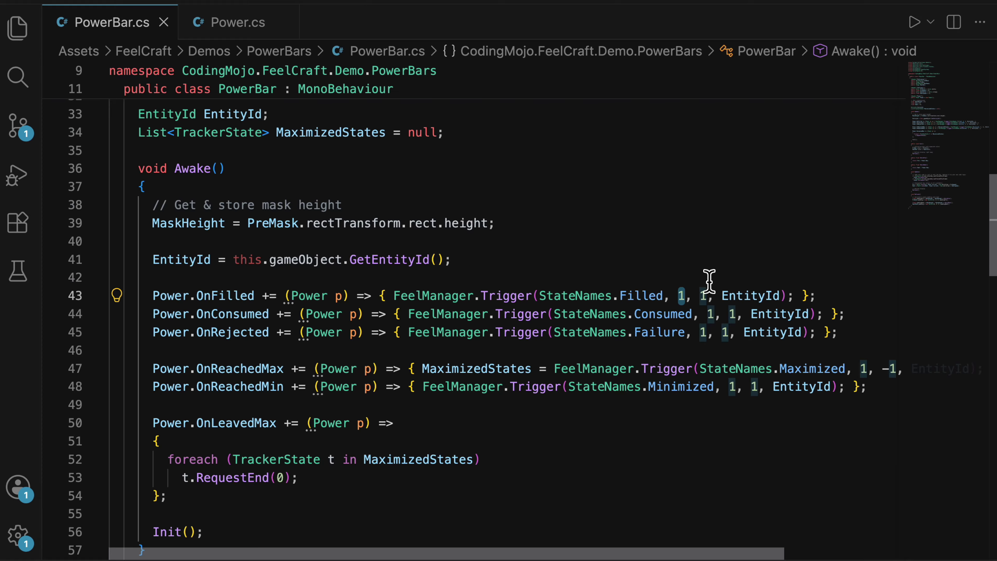
{"action": "left_click", "coordinate": [707, 297]}
{"action": "left_click", "coordinate": [746, 295]}
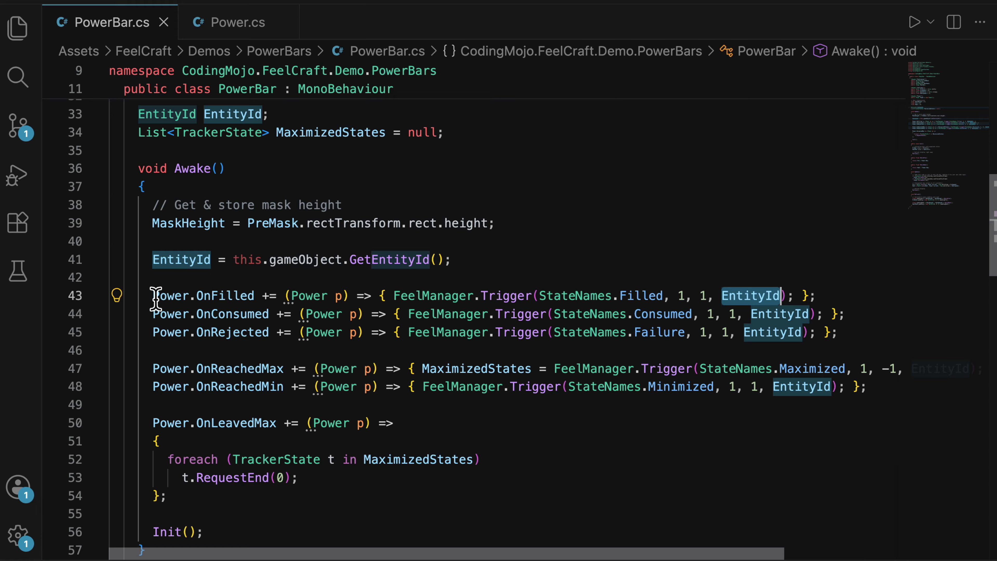
{"action": "left_click_drag", "start_coordinate": [155, 299], "coordinate": [867, 345]}
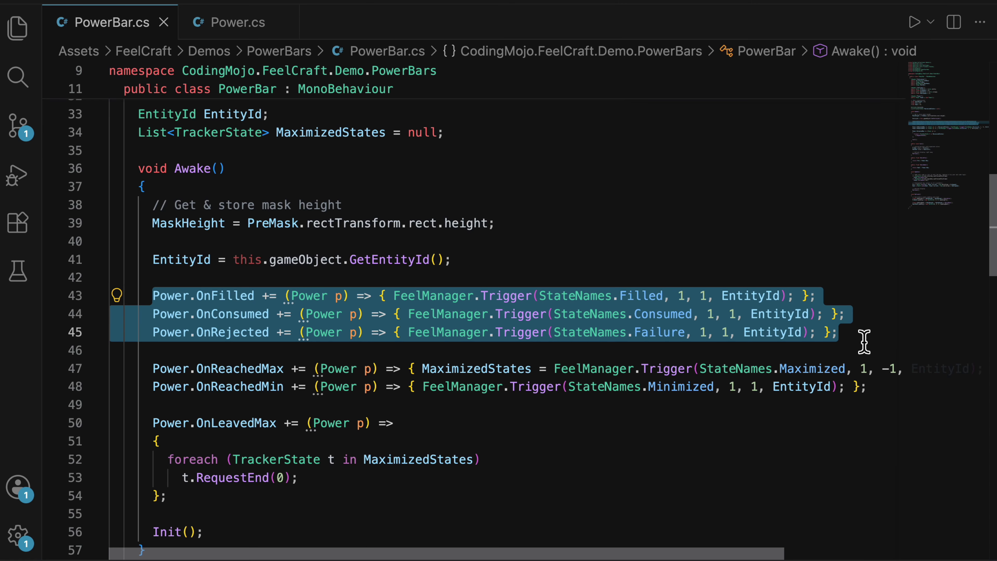
- Examine the OnReachedMax handler, including the MaximizedStates assignment and the -1 argument of its Trigger call
{"action": "double_click", "coordinate": [247, 372]}
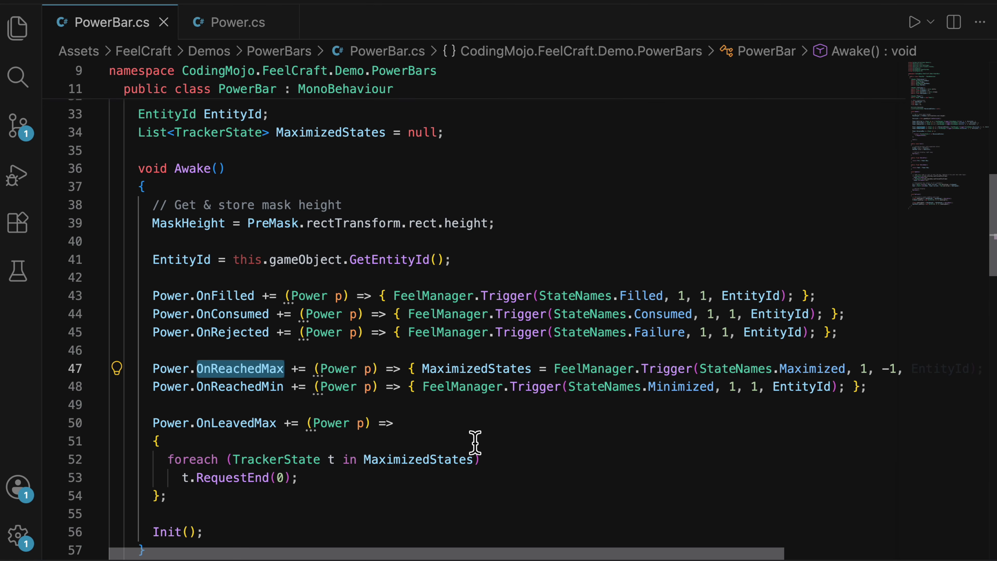
{"action": "scroll", "coordinate": [542, 451], "scroll_direction": "right", "scroll_amount": 5}
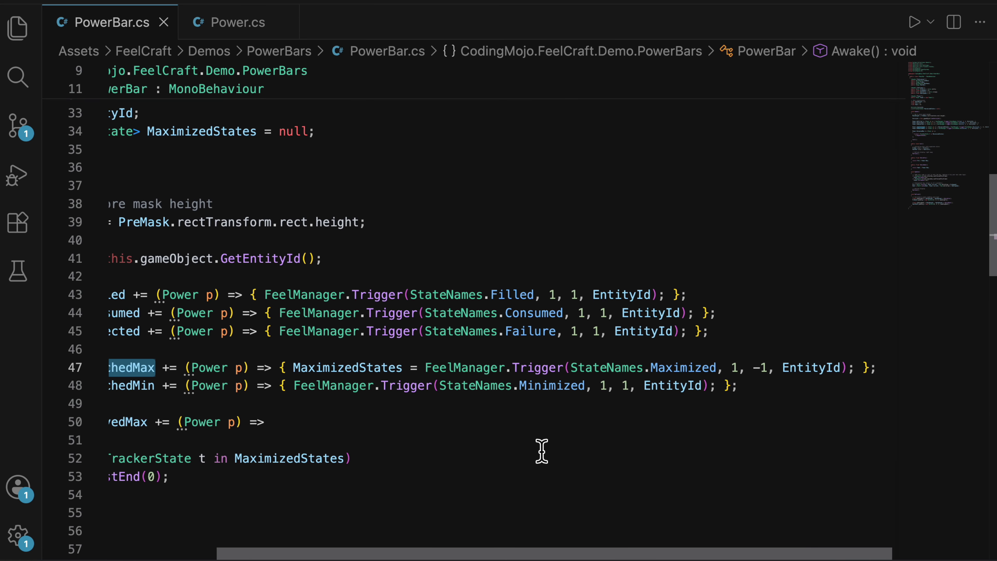
{"action": "left_click_drag", "start_coordinate": [278, 367], "coordinate": [843, 369]}
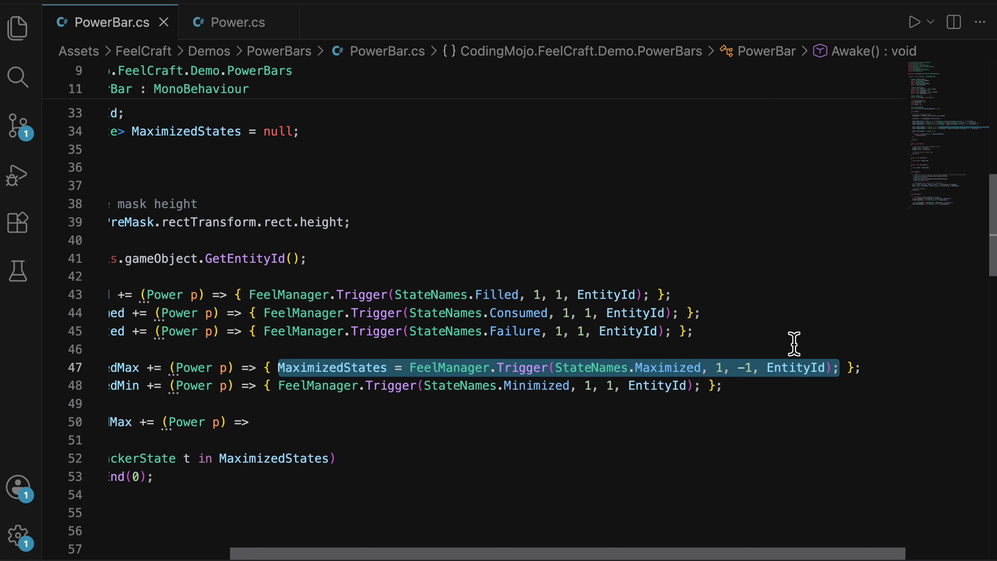
{"action": "left_click", "coordinate": [751, 368]}
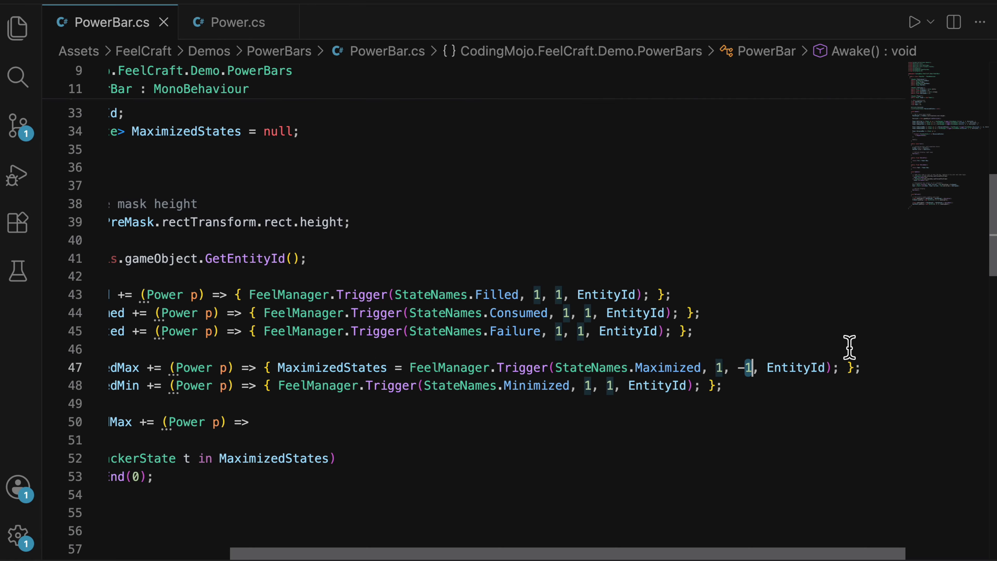
{"action": "scroll", "coordinate": [849, 348], "scroll_direction": "left", "scroll_amount": 5}
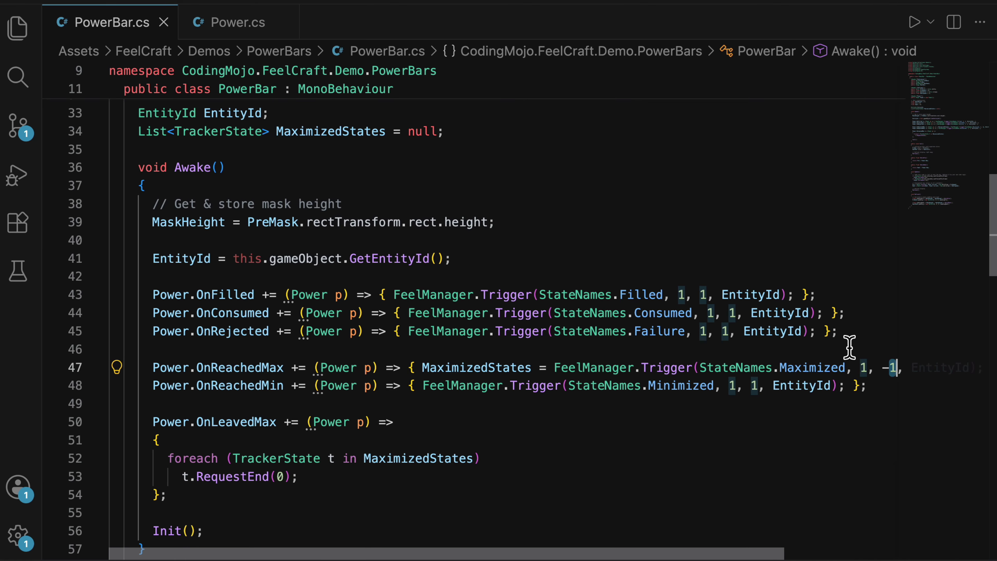
- Examine the OnReachedMin handler's Trigger call and the OnLeavedMax loop that calls RequestEnd(0) on each MaximizedStates entry
{"action": "left_click_drag", "start_coordinate": [416, 385], "coordinate": [859, 384]}
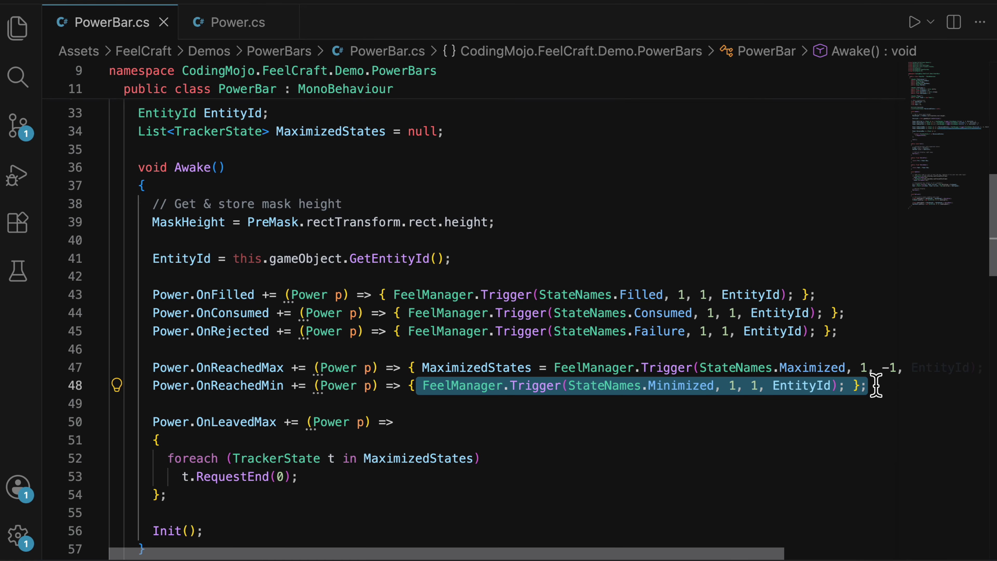
{"action": "double_click", "coordinate": [257, 422]}
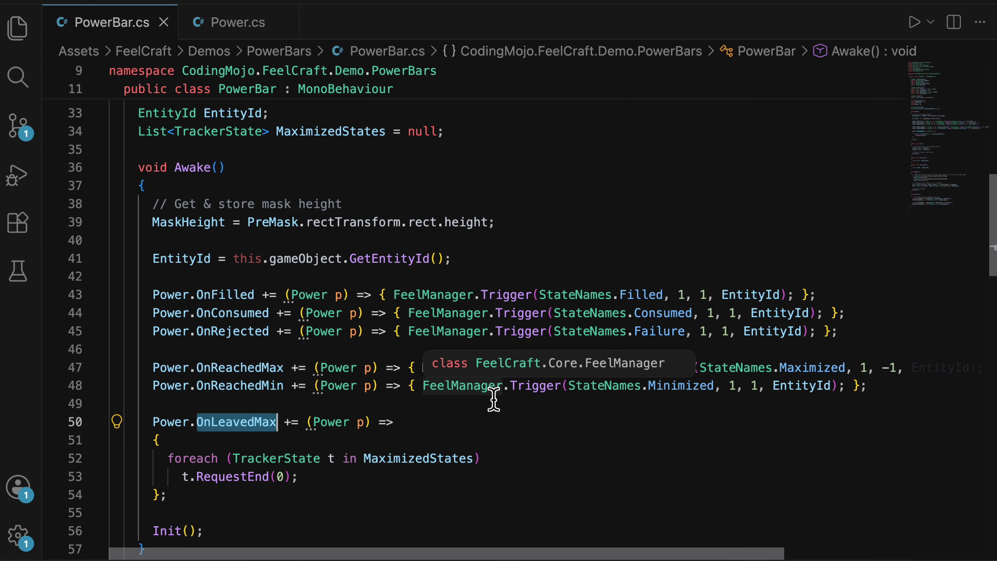
{"action": "left_click_drag", "start_coordinate": [168, 459], "coordinate": [299, 477]}
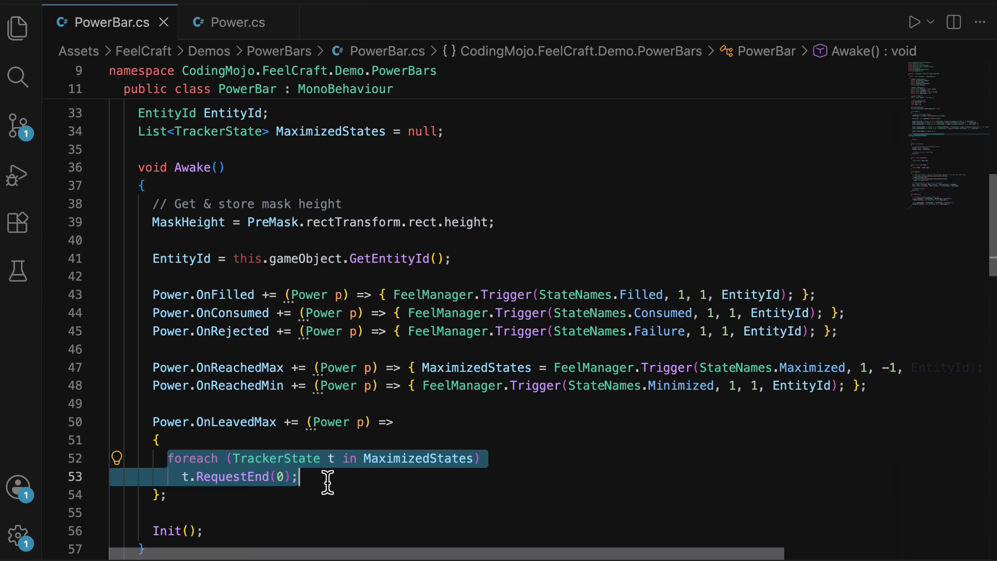
{"action": "left_click", "coordinate": [319, 512]}
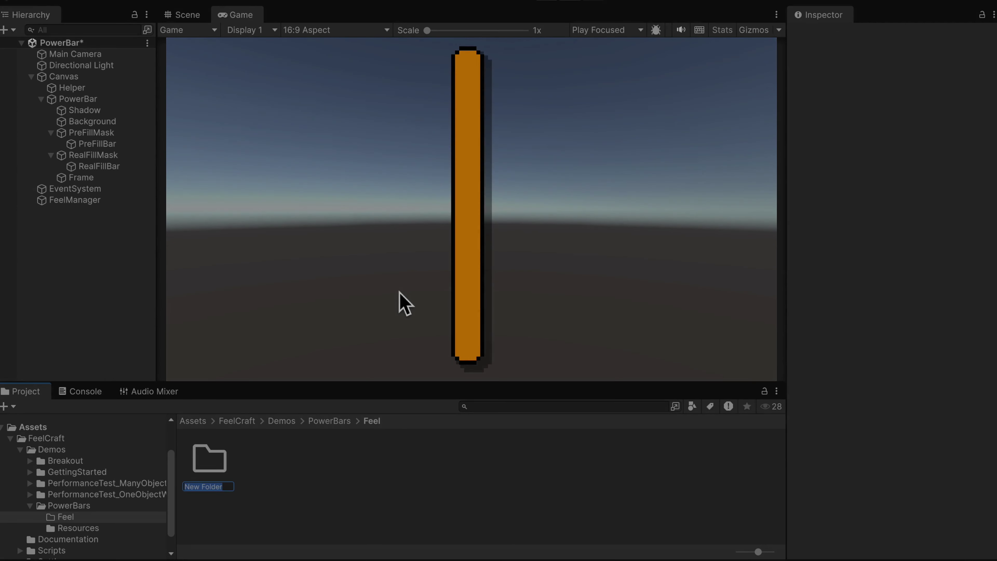
- In Unity, name the new folder inside Feel as Filled and create a FeelCraft group asset named Main in it
{"action": "type", "text": "Filled"}
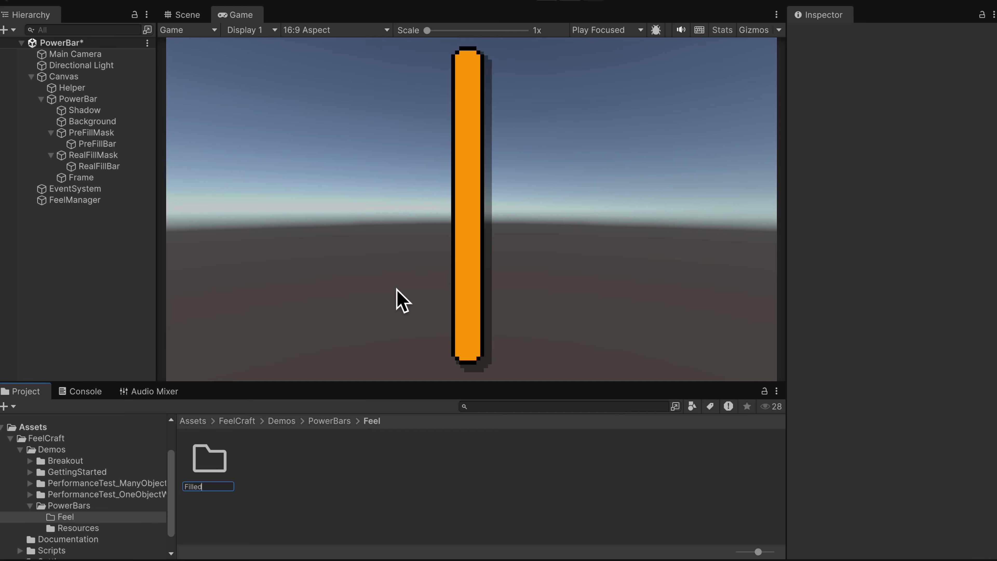
{"action": "key", "text": "Return"}
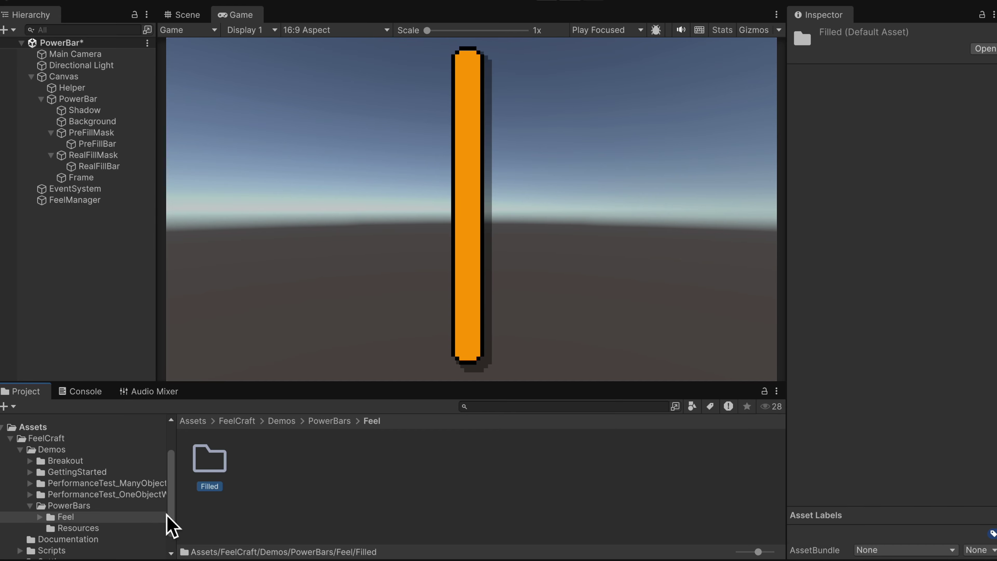
{"action": "double_click", "coordinate": [208, 466]}
{"action": "right_click", "coordinate": [222, 490]}
{"action": "mouse_move", "coordinate": [324, 157]}
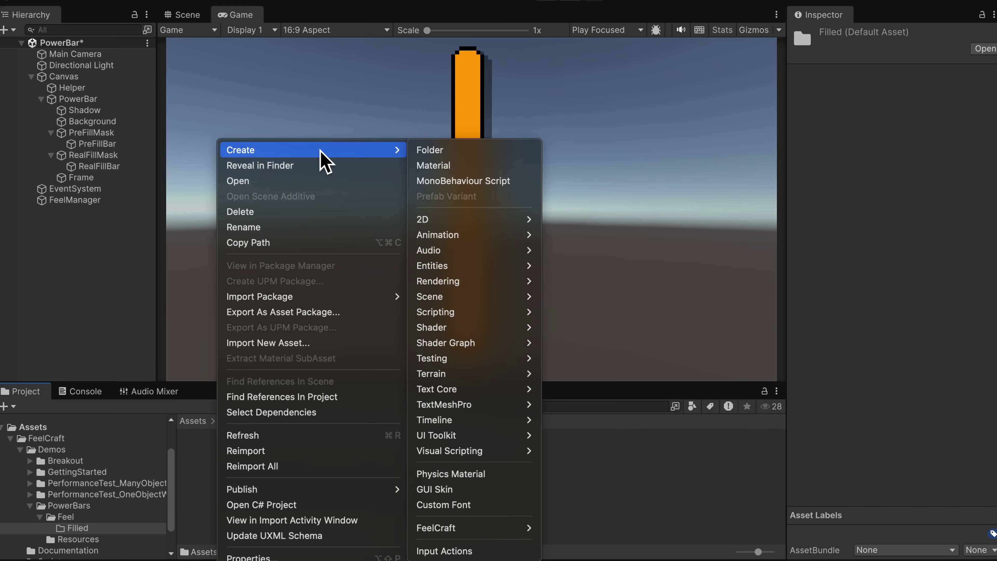
{"action": "mouse_move", "coordinate": [492, 527]}
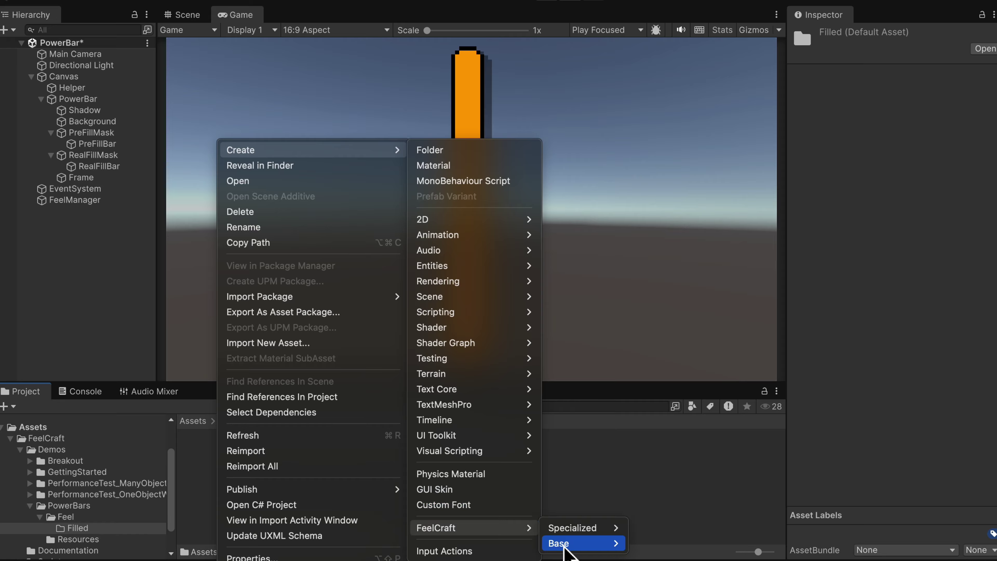
{"action": "mouse_move", "coordinate": [565, 544]}
{"action": "left_click", "coordinate": [645, 543]}
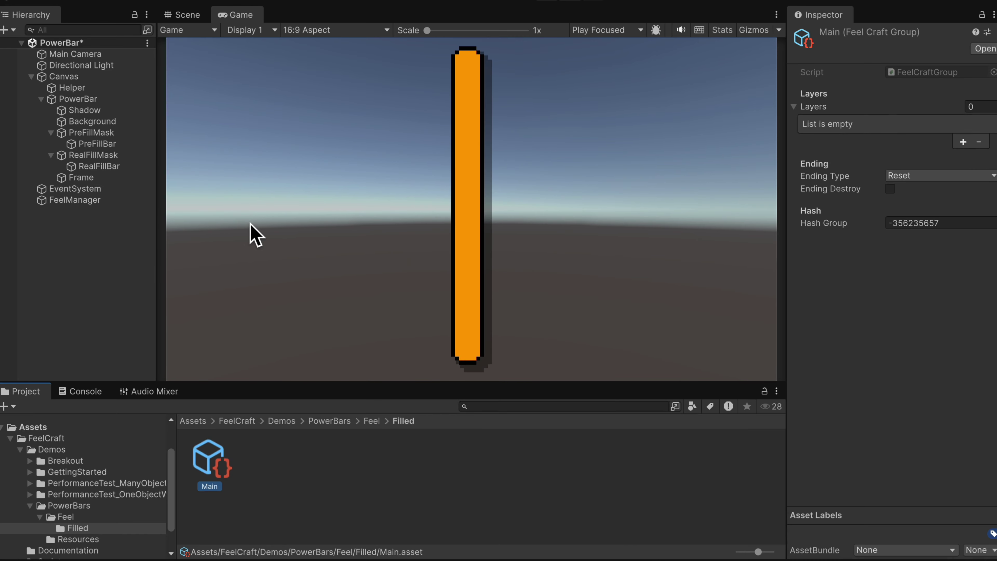
{"action": "left_click", "coordinate": [279, 488]}
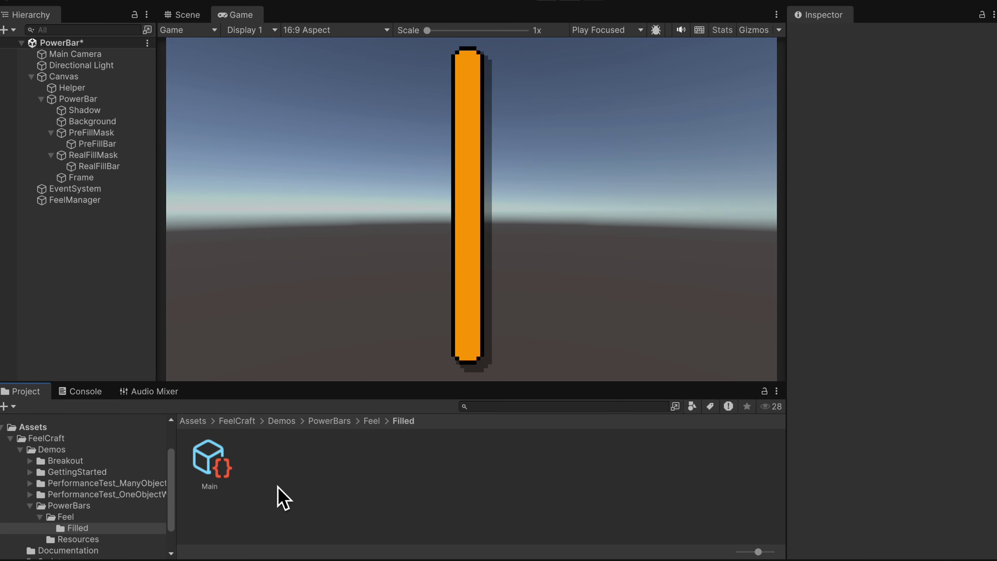
- Create a FeelCraft RectTransform position layer in the Filled folder and name it Main_Pos
{"action": "right_click", "coordinate": [278, 483]}
{"action": "mouse_move", "coordinate": [411, 150]}
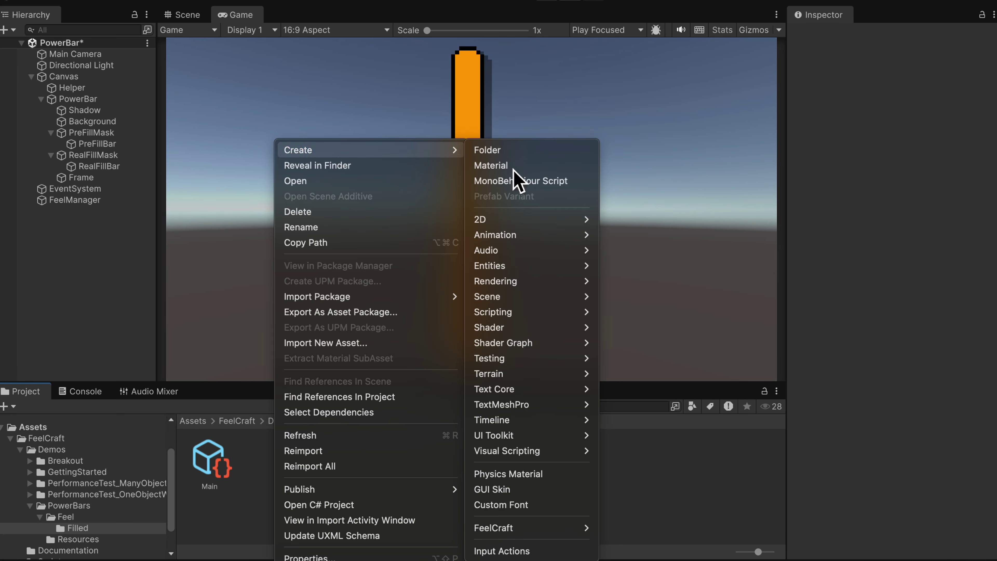
{"action": "mouse_move", "coordinate": [587, 235]}
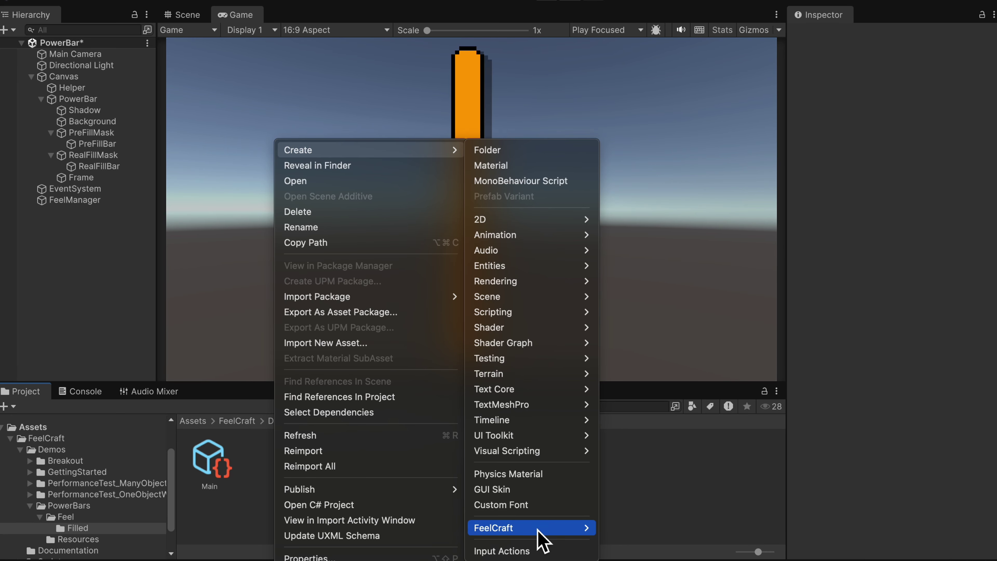
{"action": "mouse_move", "coordinate": [571, 529]}
{"action": "mouse_move", "coordinate": [627, 534]}
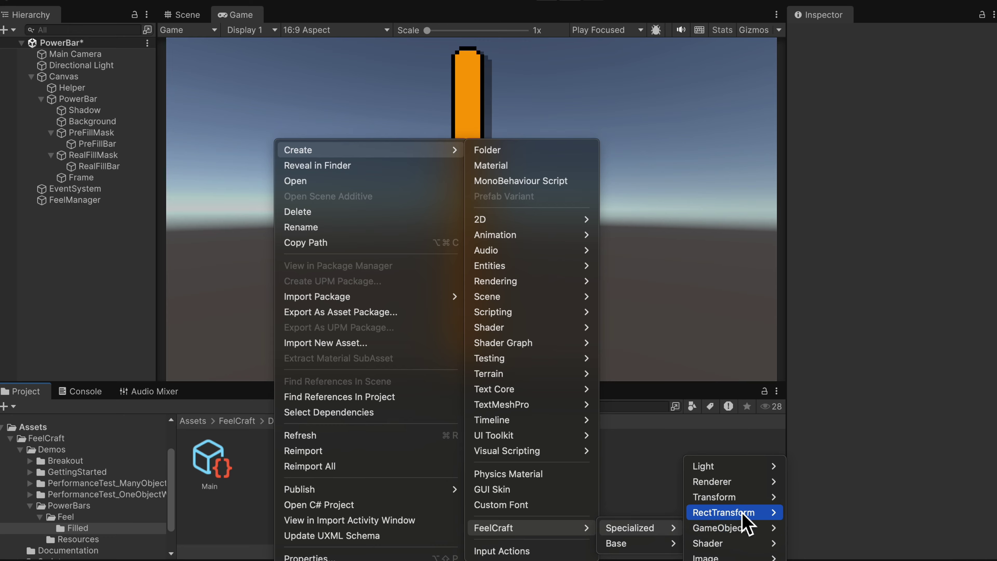
{"action": "mouse_move", "coordinate": [746, 513]}
{"action": "left_click", "coordinate": [809, 543]}
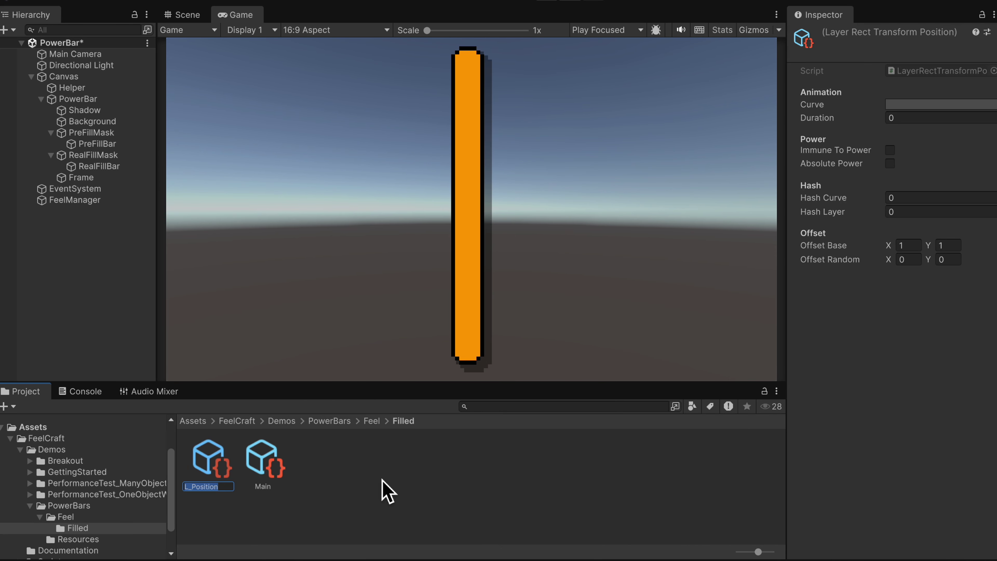
{"action": "type", "text": "Main_Pos"}
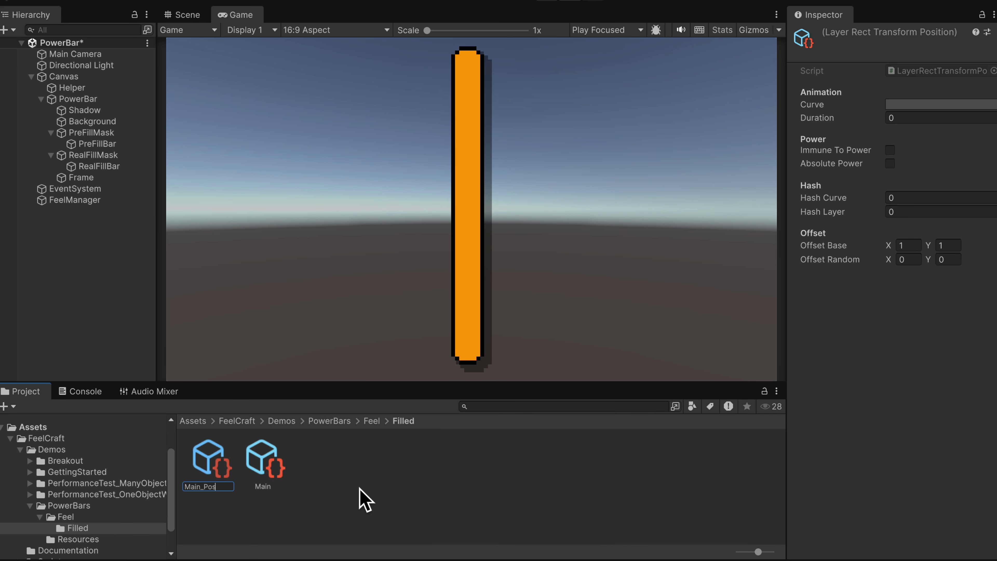
{"action": "key", "text": "Return"}
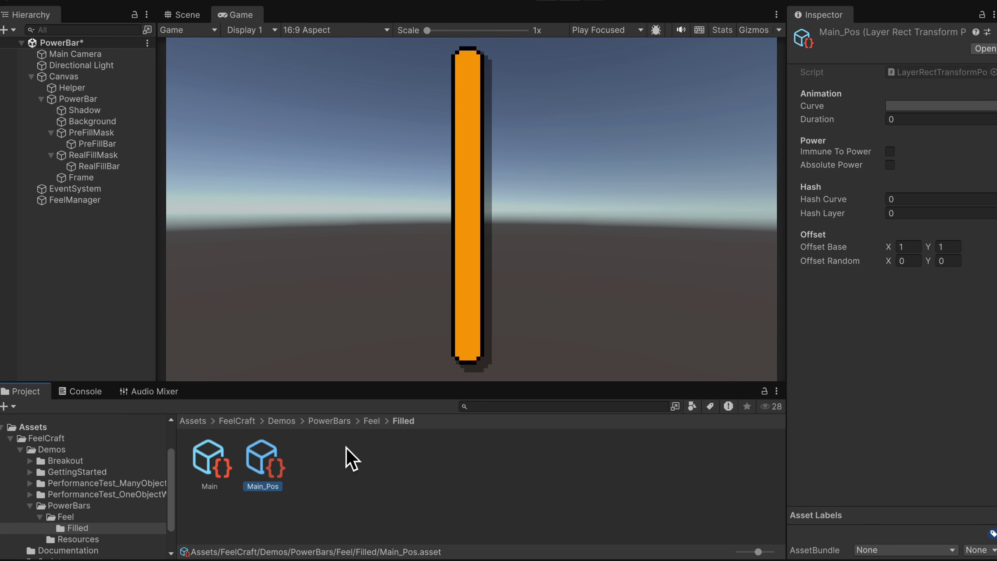
- Give the Main_Pos layer the damped oscillating preset curve and set its Duration to 0.5
{"action": "left_click", "coordinate": [903, 106]}
{"action": "left_click", "coordinate": [493, 473]}
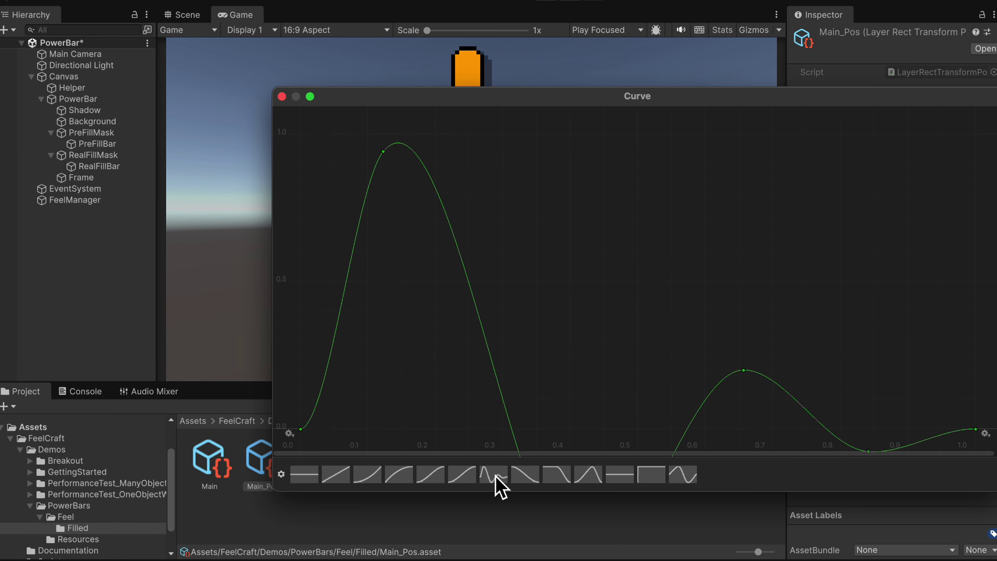
{"action": "left_click", "coordinate": [282, 96]}
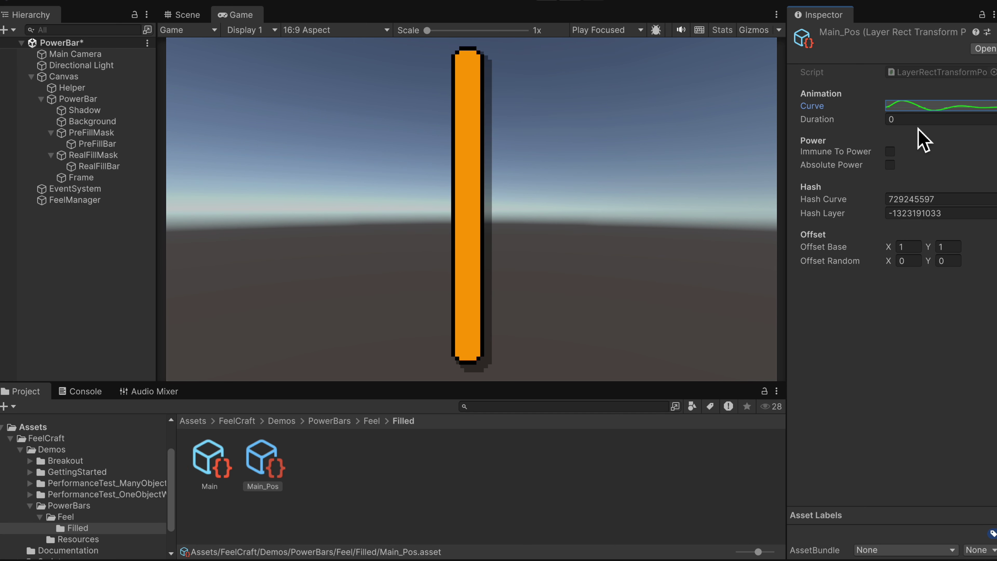
{"action": "left_click", "coordinate": [919, 120]}
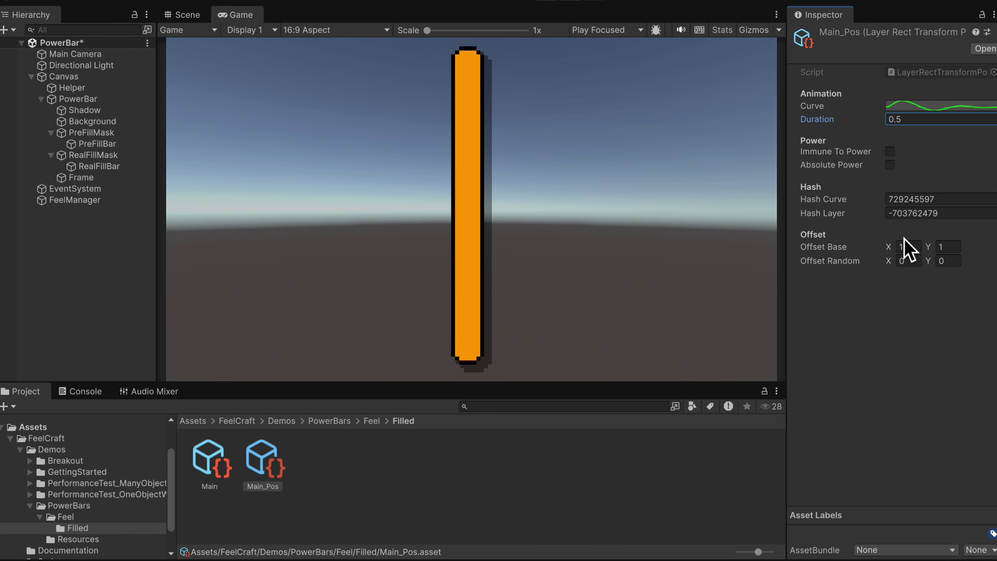
- Set Main_Pos's Offset Base to X 10 and Y 5, and add the layer to the Main group's Layers list
{"action": "left_click", "coordinate": [915, 251]}
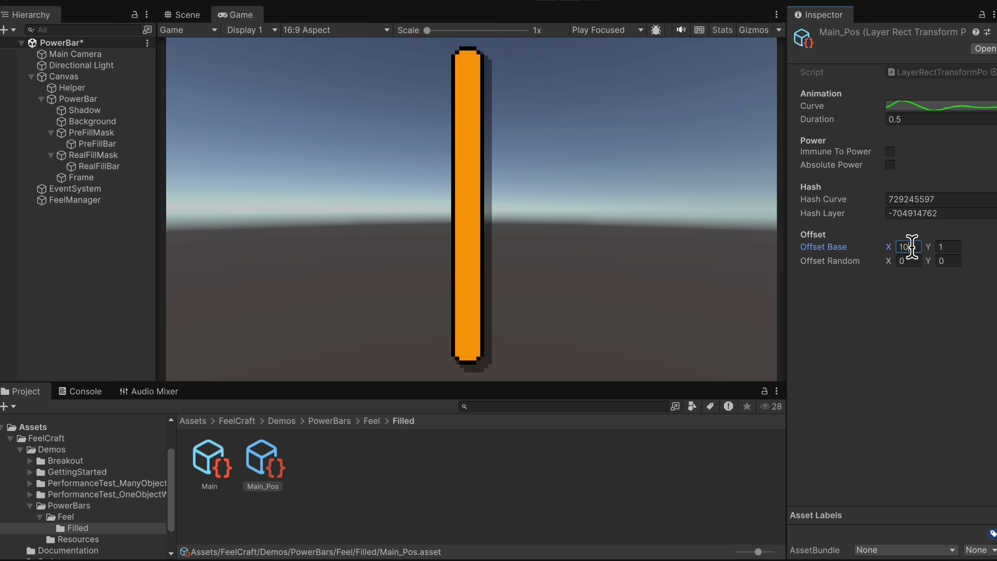
{"action": "type", "text": "10"}
{"action": "left_click", "coordinate": [949, 247]}
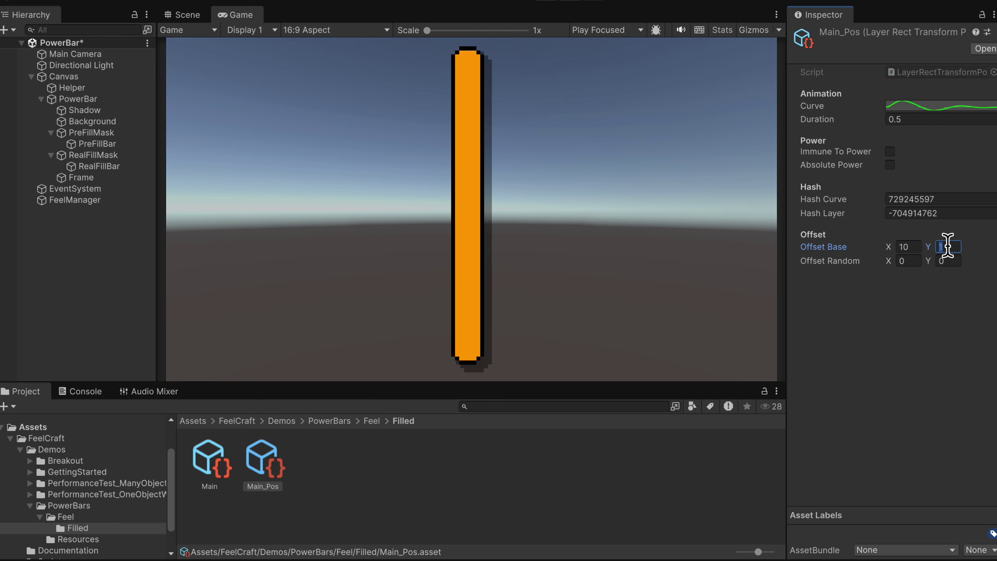
{"action": "type", "text": "5"}
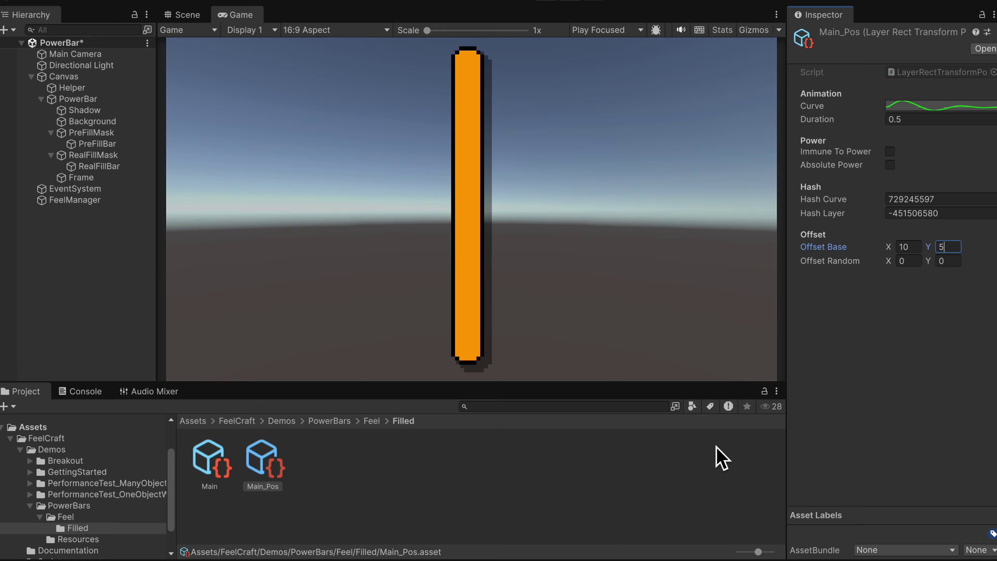
{"action": "left_click", "coordinate": [210, 459]}
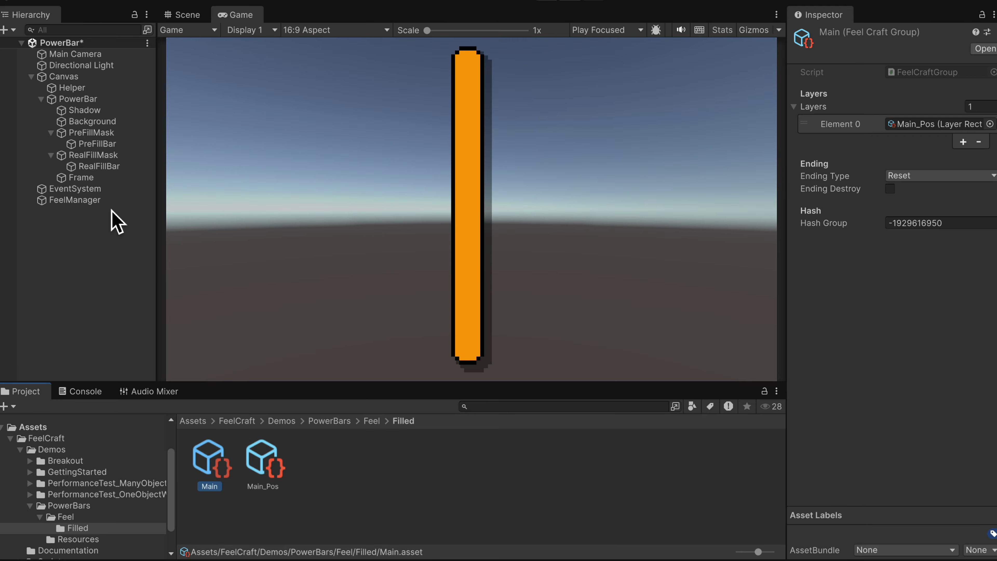
- Add a Filled state with the Main group to PowerBar's Feel component and test it in Play mode
{"action": "left_click", "coordinate": [86, 101]}
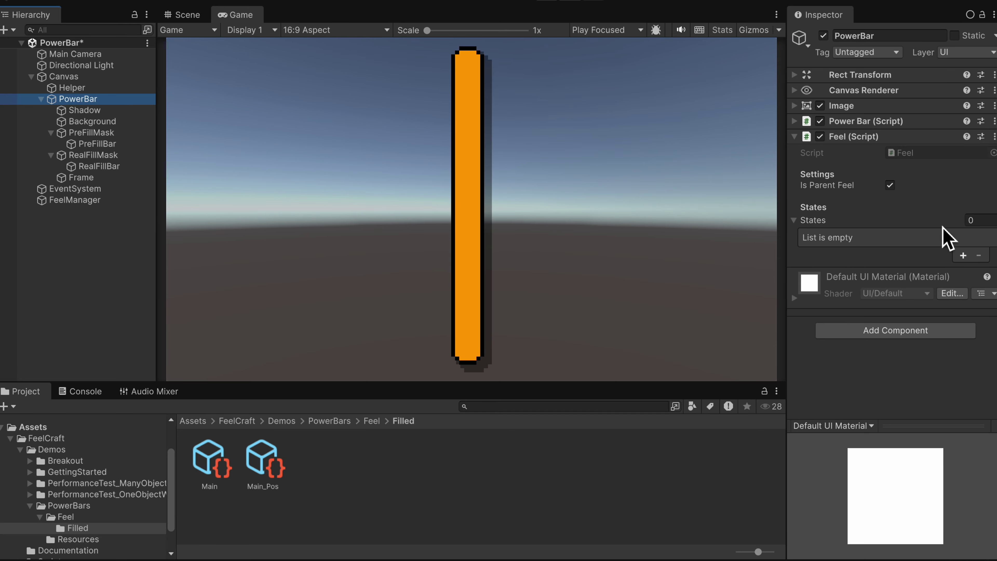
{"action": "left_click", "coordinate": [963, 255]}
{"action": "left_click", "coordinate": [959, 252]}
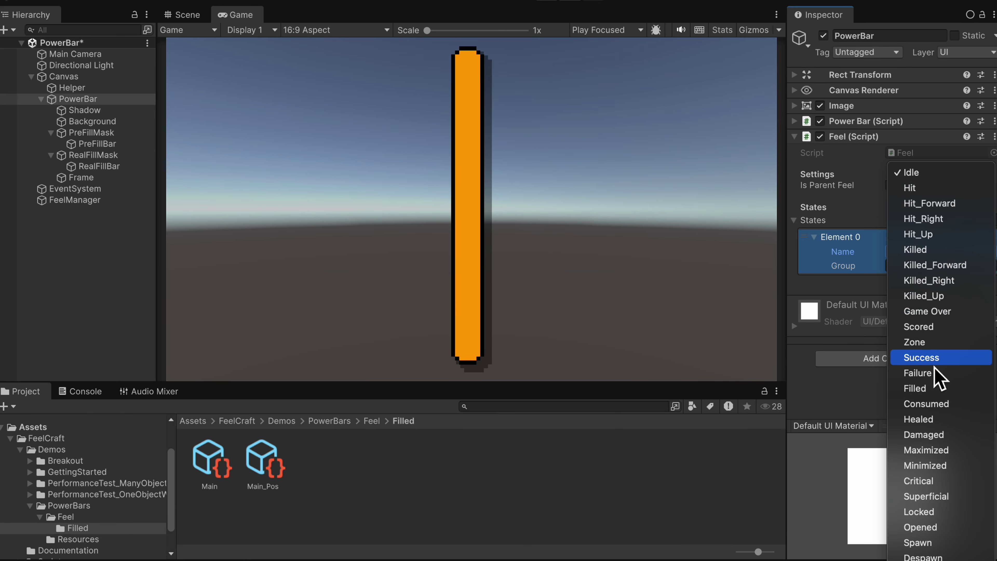
{"action": "left_click", "coordinate": [928, 393]}
{"action": "left_click_drag", "start_coordinate": [209, 458], "coordinate": [919, 269]}
{"action": "left_click", "coordinate": [549, 3]}
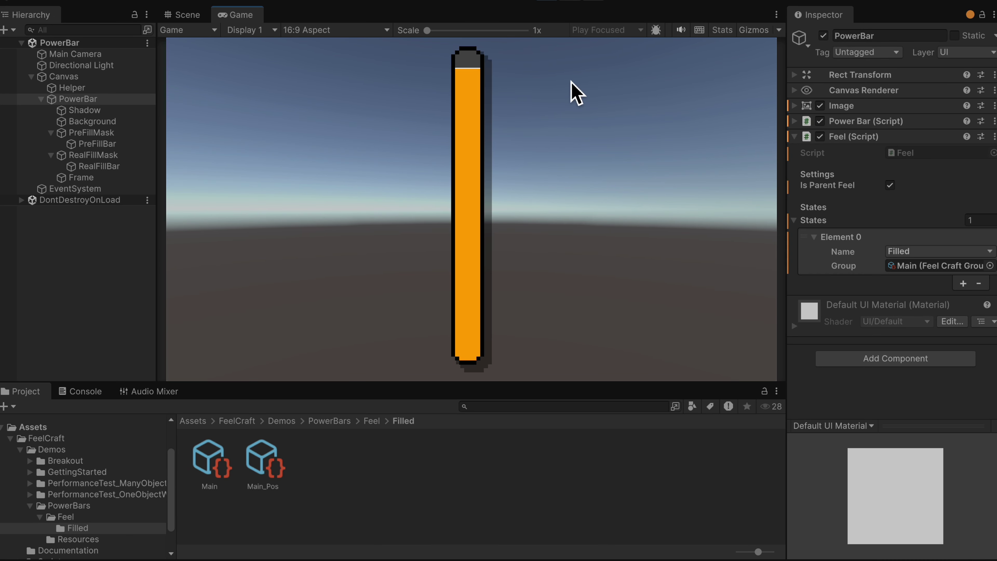
{"action": "left_click", "coordinate": [547, 2]}
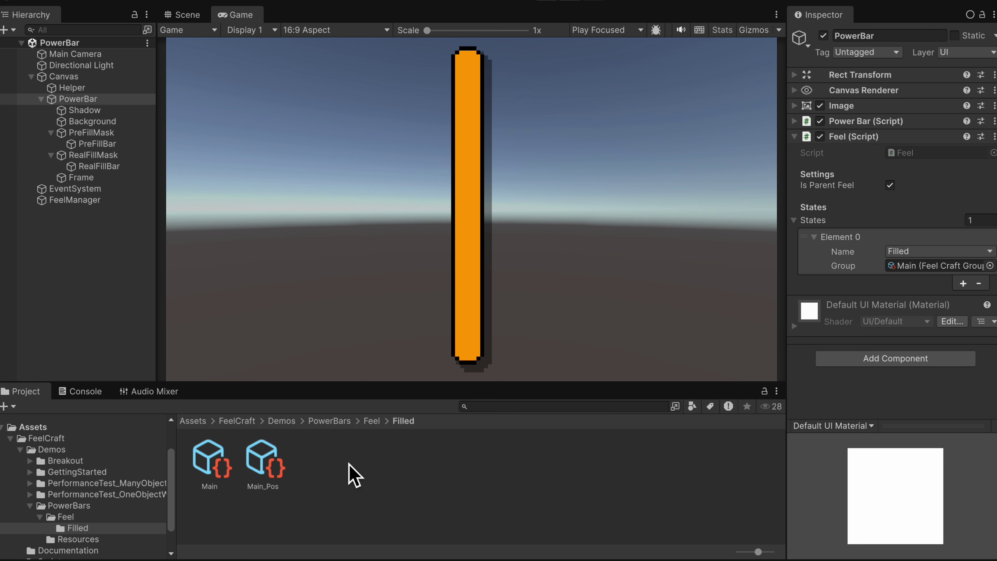
- Add a Feel component to PreFillBar and give it a state named Filled
{"action": "left_click", "coordinate": [112, 144]}
{"action": "left_click", "coordinate": [868, 177]}
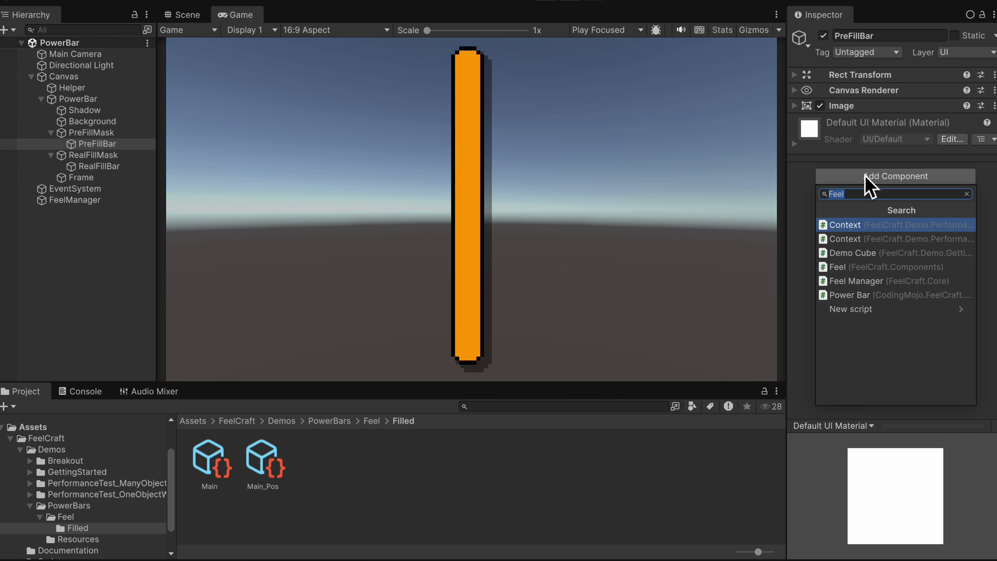
{"action": "left_click", "coordinate": [852, 265]}
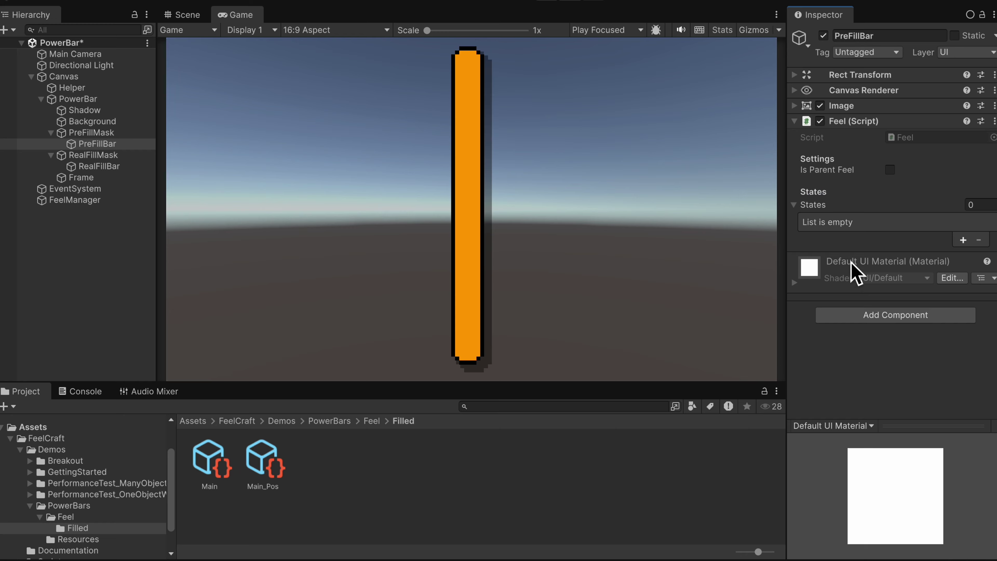
{"action": "left_click", "coordinate": [963, 240]}
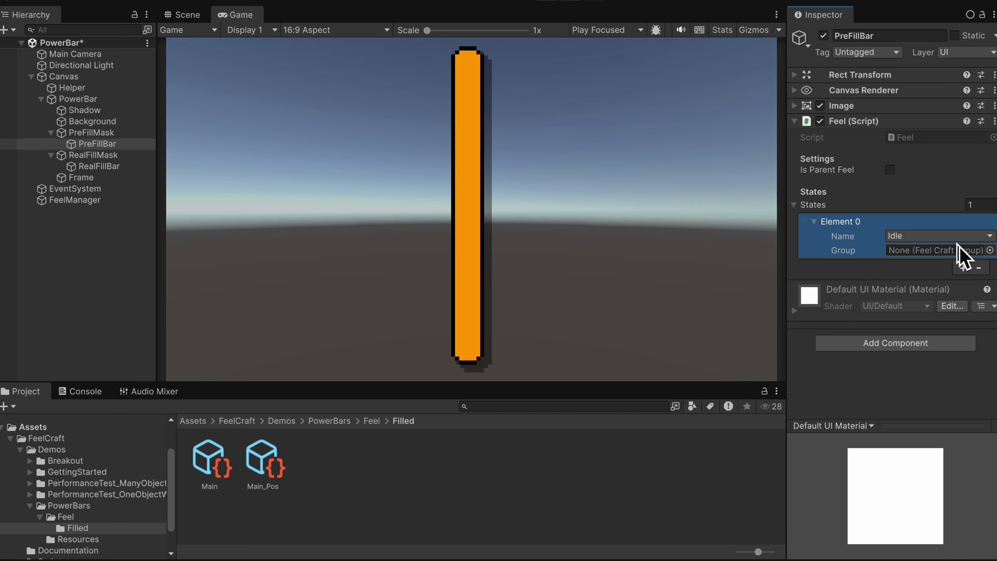
{"action": "left_click", "coordinate": [956, 237]}
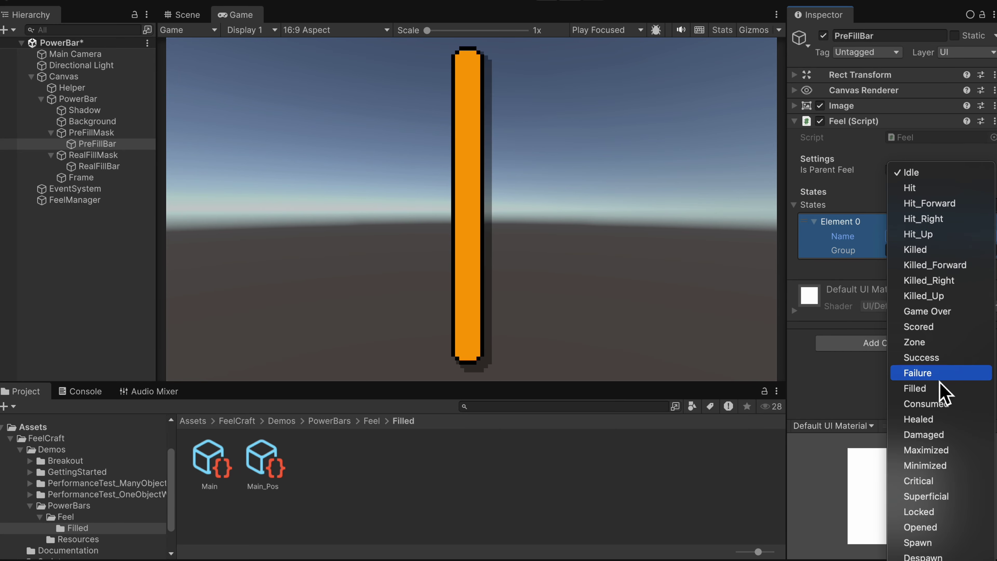
{"action": "left_click", "coordinate": [941, 393]}
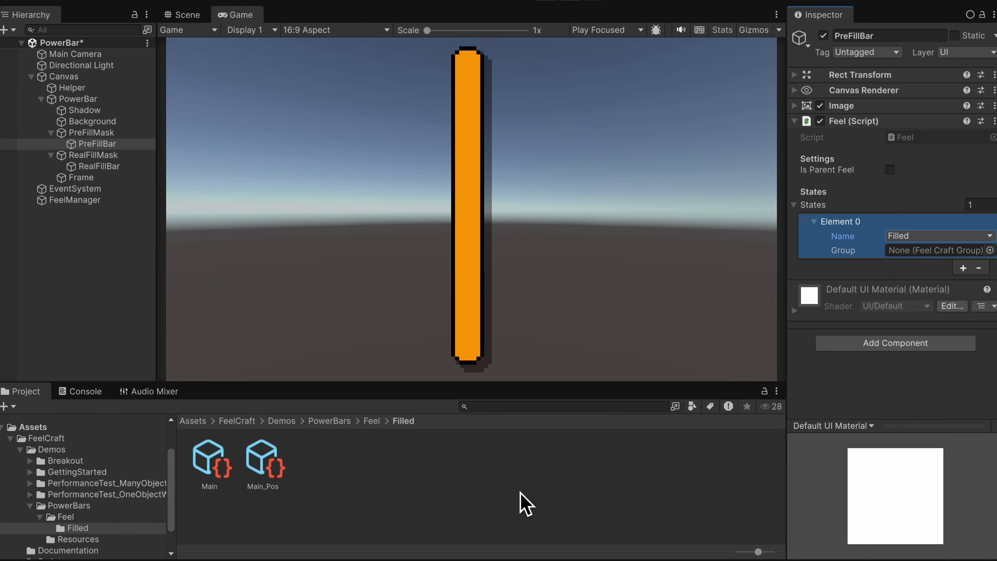
- Create a FeelCraft group asset named Pre in the Filled folder
{"action": "left_click", "coordinate": [360, 470]}
{"action": "right_click", "coordinate": [338, 471]}
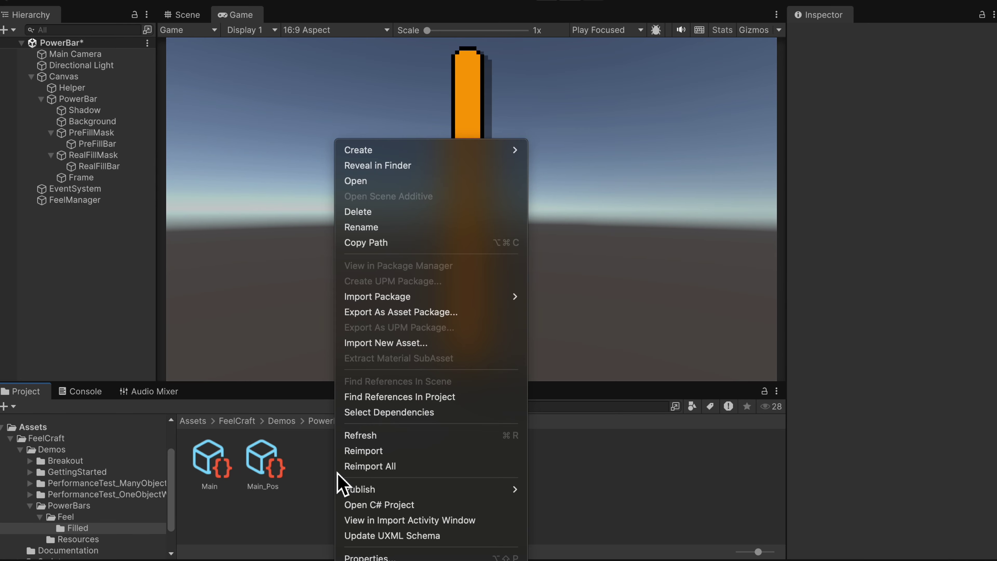
{"action": "mouse_move", "coordinate": [644, 529]}
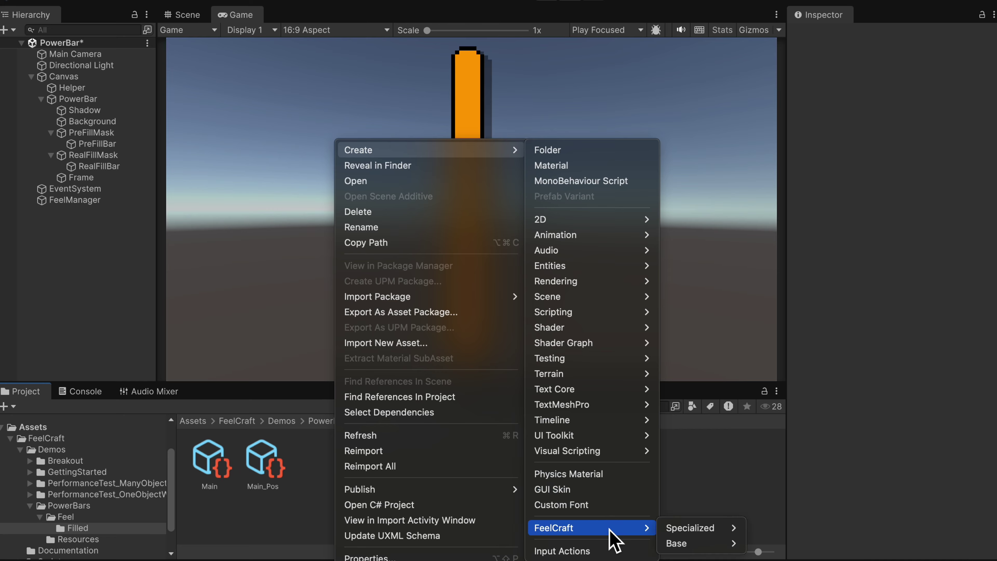
{"action": "mouse_move", "coordinate": [704, 547]}
{"action": "left_click", "coordinate": [770, 545]}
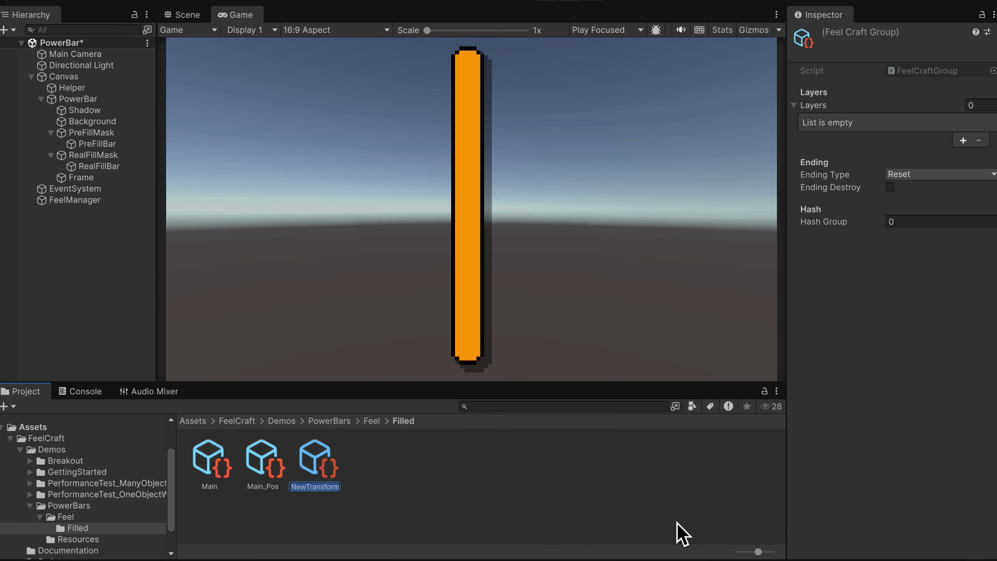
{"action": "type", "text": "Pre"}
{"action": "key", "text": "Return"}
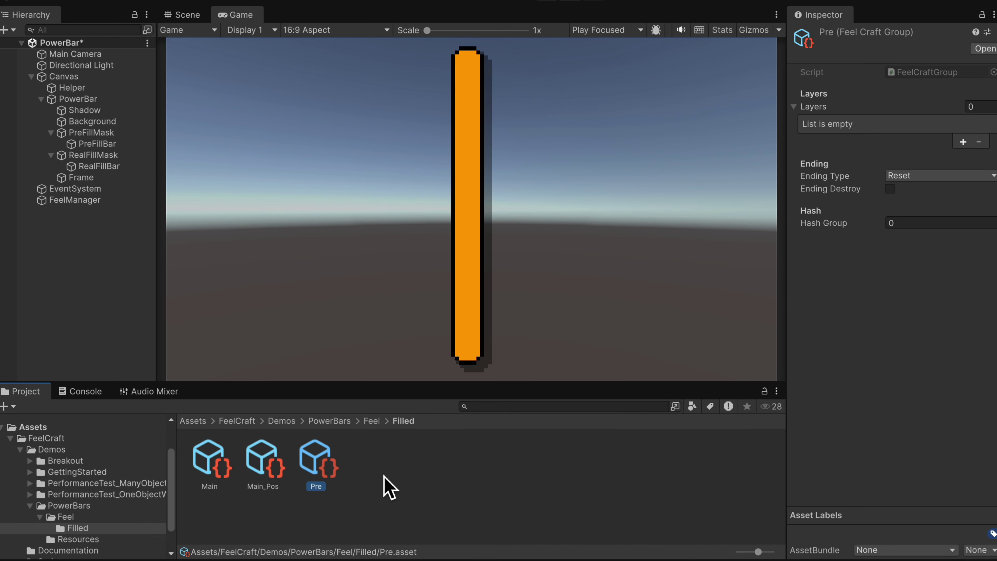
- Create a specialized FeelCraft Image Color layer named Pre_Color in the Filled folder
{"action": "right_click", "coordinate": [374, 473]}
{"action": "mouse_move", "coordinate": [487, 151]}
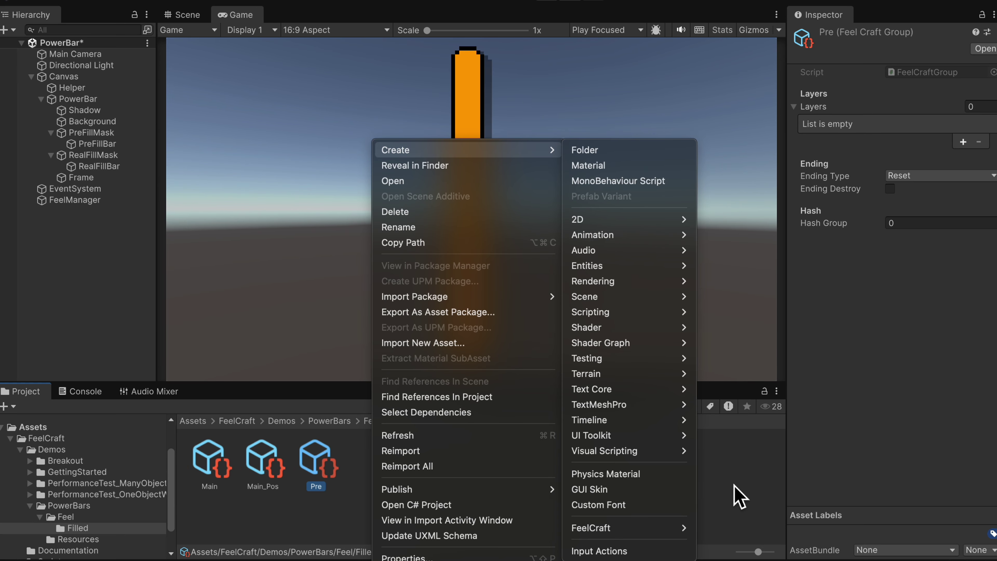
{"action": "mouse_move", "coordinate": [666, 529]}
{"action": "mouse_move", "coordinate": [727, 530]}
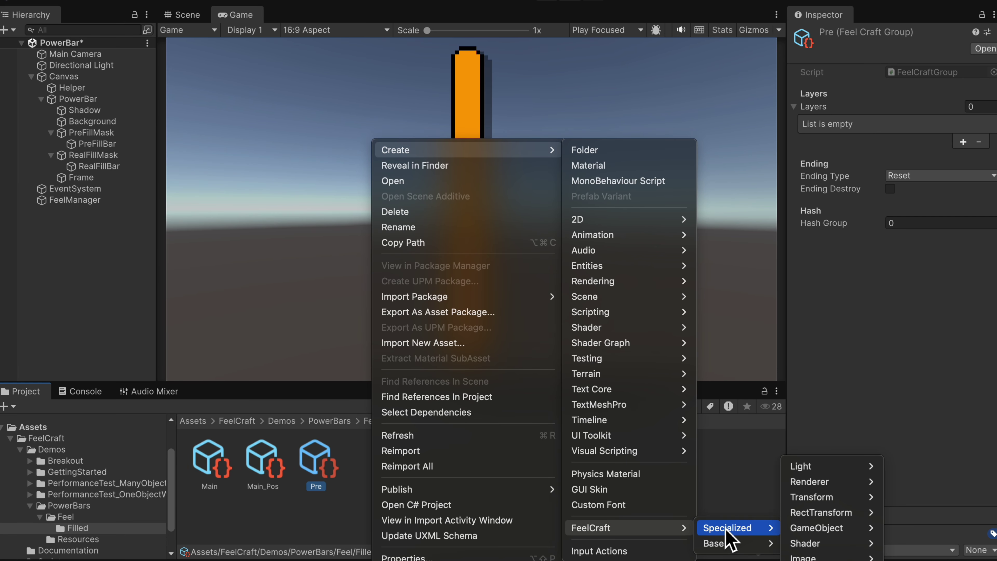
{"action": "mouse_move", "coordinate": [822, 528]}
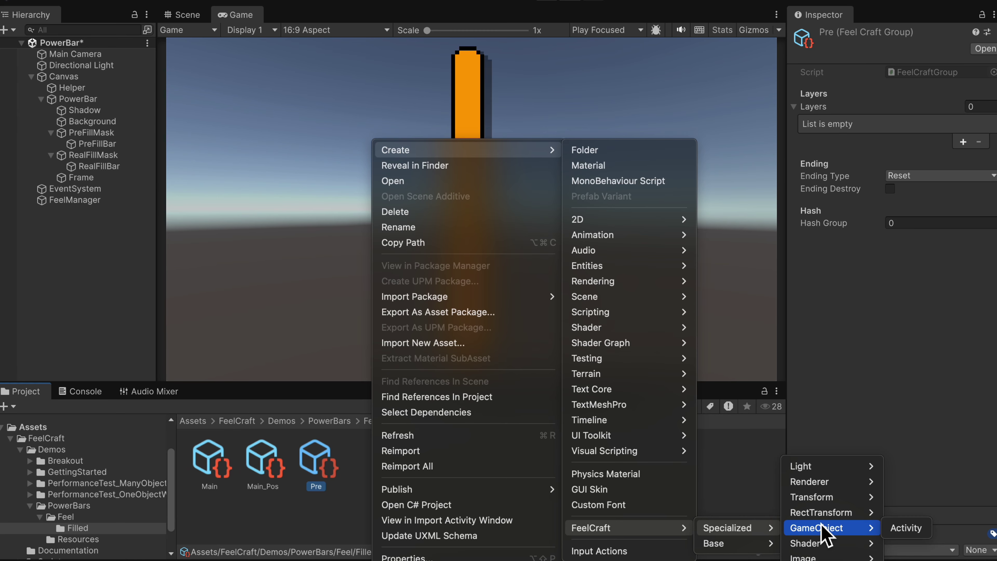
{"action": "mouse_move", "coordinate": [809, 558]}
{"action": "left_click", "coordinate": [902, 557]}
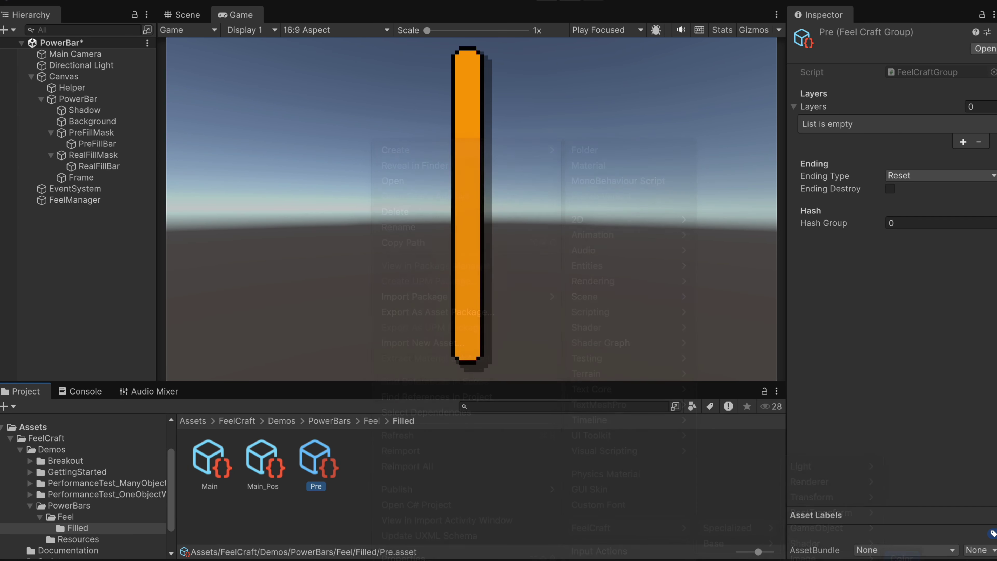
{"action": "type", "text": "Pre_Color"}
{"action": "key", "text": "Return"}
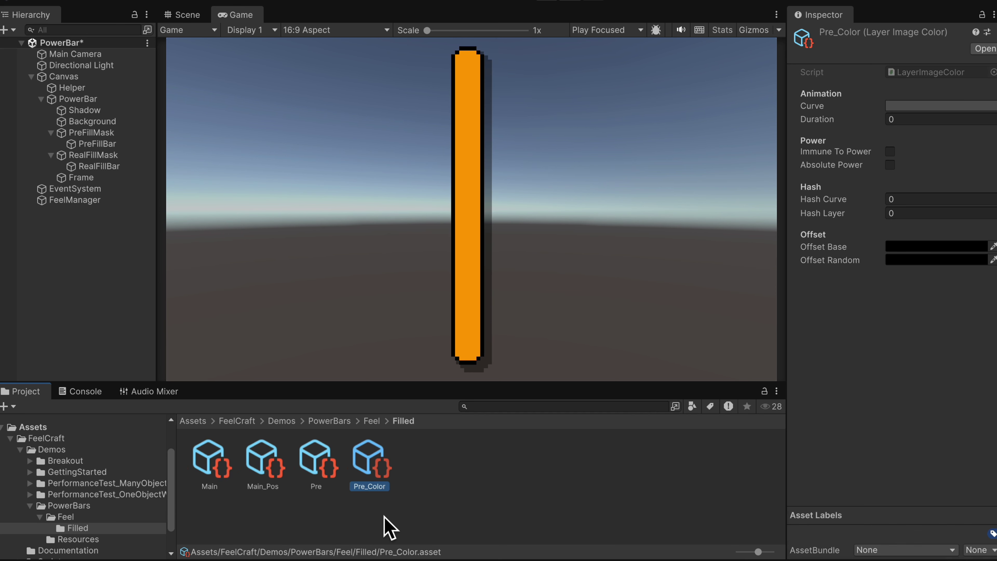
- Give the Pre_Color layer the single-hump preset curve and set its Duration to 0.25
{"action": "left_click", "coordinate": [900, 106]}
{"action": "left_click", "coordinate": [591, 475]}
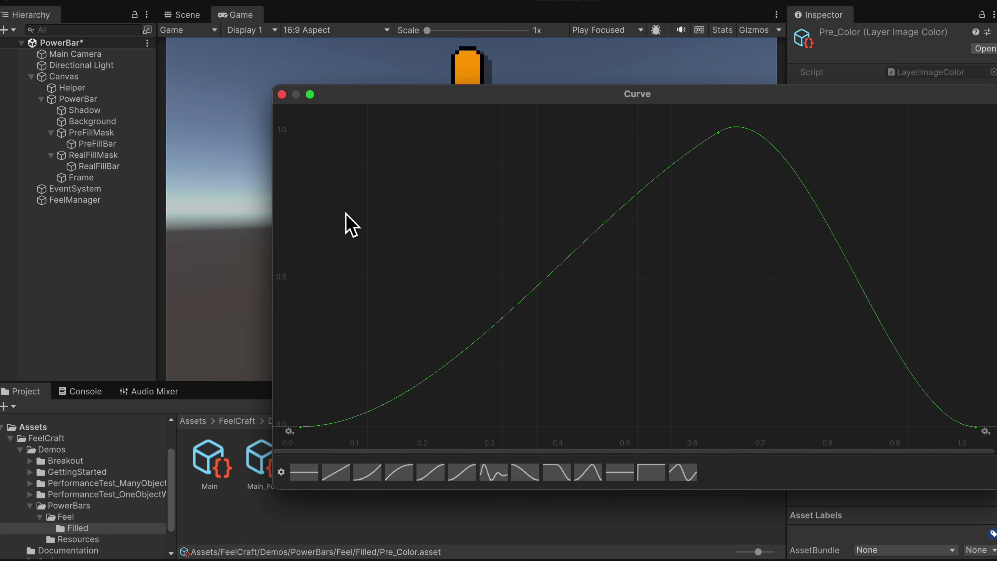
{"action": "left_click", "coordinate": [281, 95]}
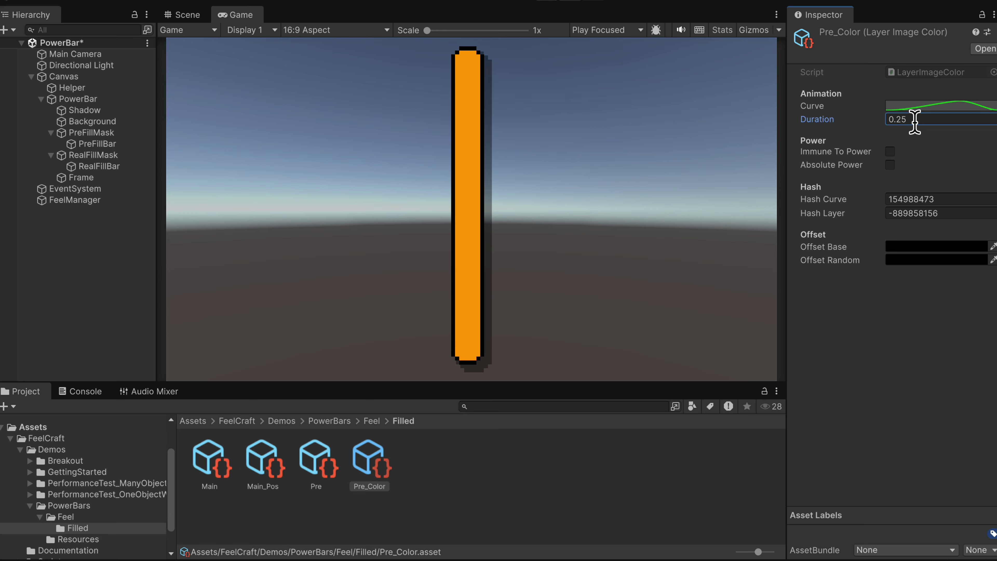
- Set Pre_Color's Offset Base to white and add the layer to the Pre group's Layers list
{"action": "left_click", "coordinate": [928, 247]}
{"action": "left_click_drag", "start_coordinate": [907, 255], "coordinate": [873, 201]}
{"action": "left_click", "coordinate": [850, 110]}
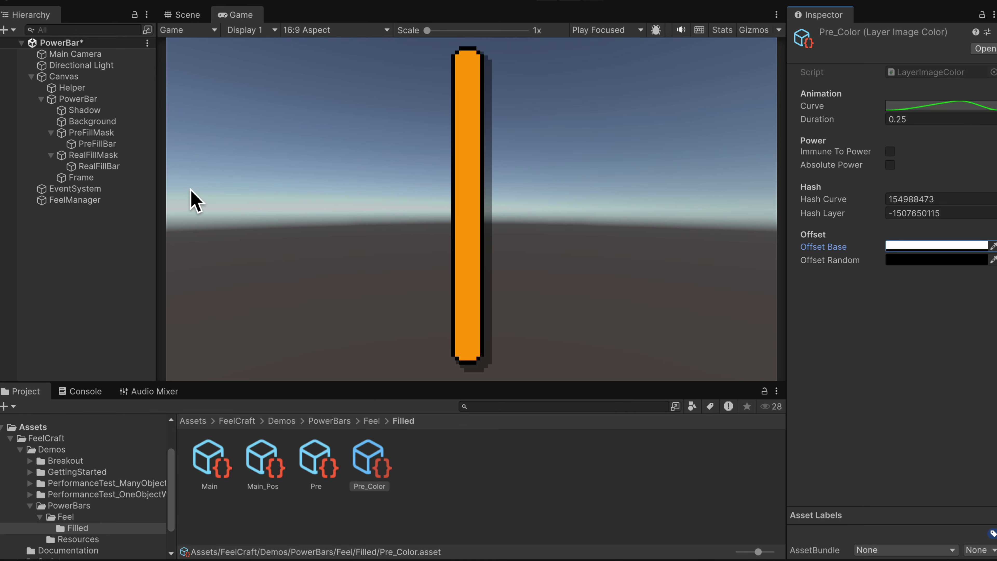
{"action": "left_click", "coordinate": [318, 463]}
{"action": "left_click_drag", "start_coordinate": [379, 475], "coordinate": [856, 133]}
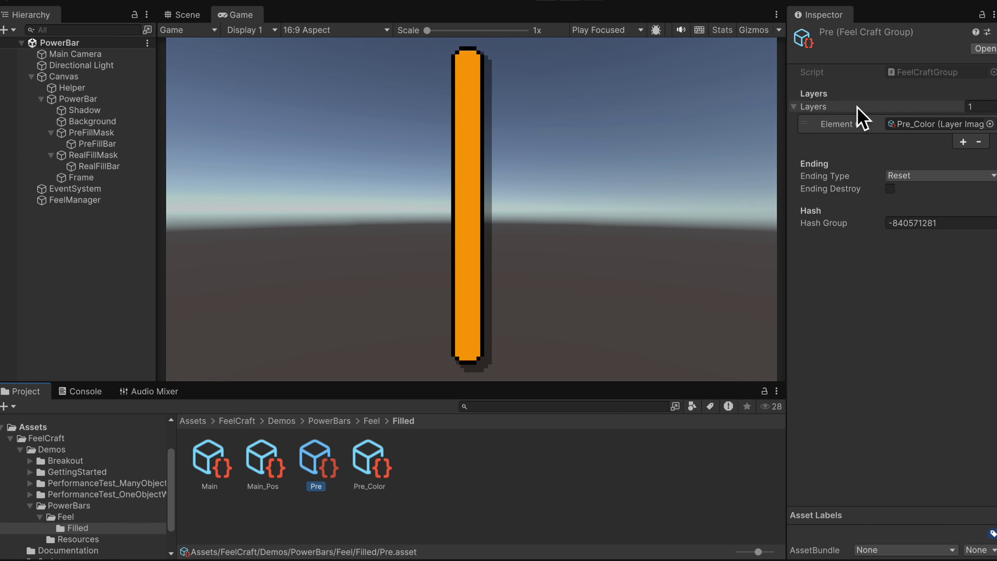
- Assign the Pre group to PreFillBar's Filled state and test it in Play mode
{"action": "left_click", "coordinate": [110, 144]}
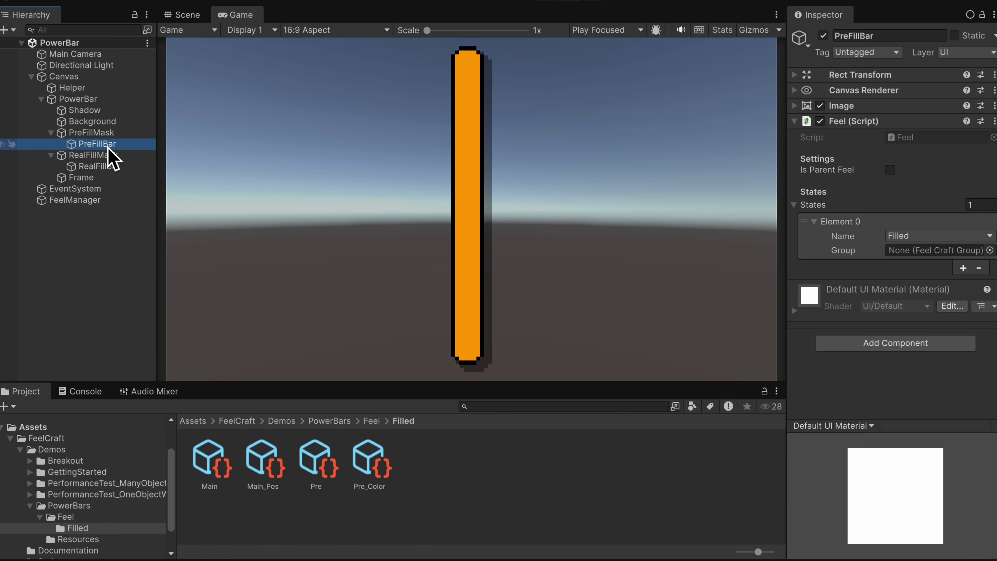
{"action": "left_click_drag", "start_coordinate": [330, 471], "coordinate": [942, 250]}
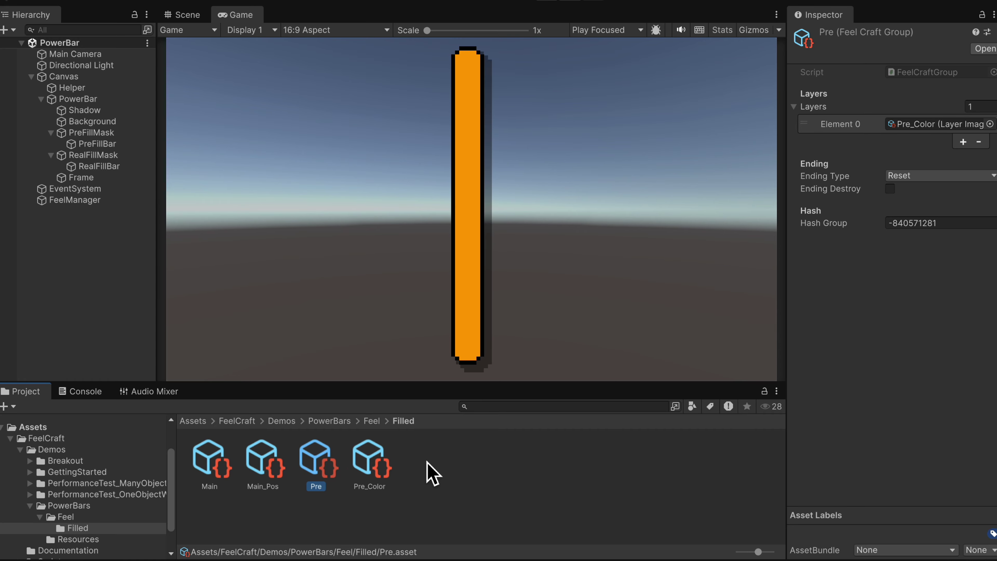
{"action": "left_click", "coordinate": [551, 5]}
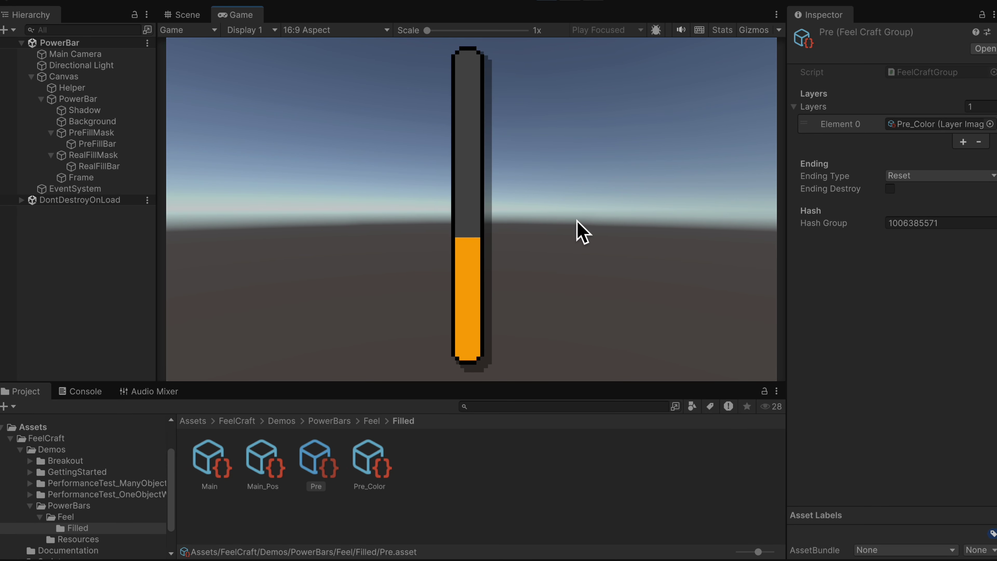
{"action": "left_click", "coordinate": [554, 11]}
- Create a FeelCraft group asset named Real in the Filled folder
{"action": "right_click", "coordinate": [447, 476]}
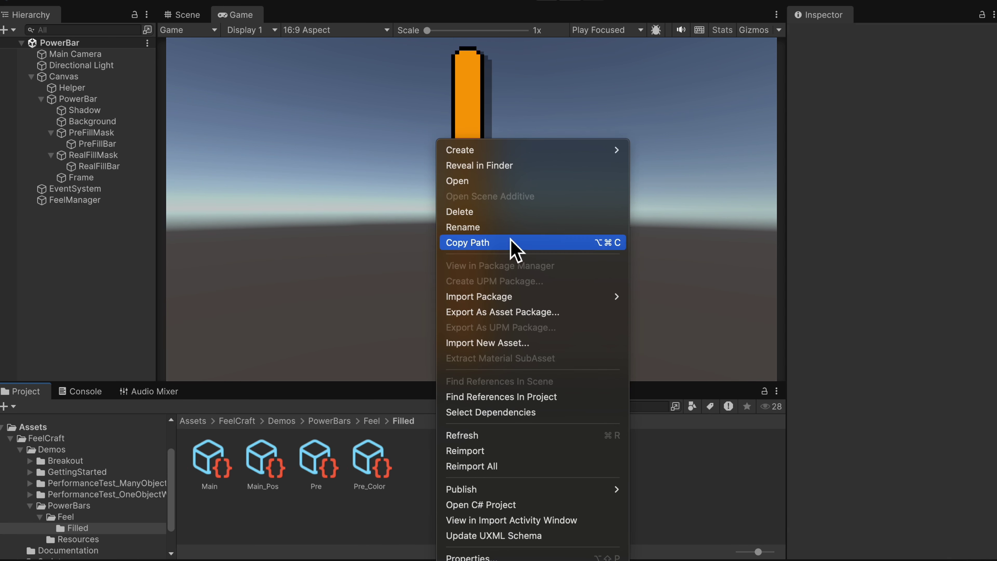
{"action": "mouse_move", "coordinate": [667, 528]}
{"action": "mouse_move", "coordinate": [782, 543]}
{"action": "left_click", "coordinate": [863, 543]}
{"action": "type", "text": "Real"}
{"action": "key", "text": "Return"}
- Create a specialized FeelCraft Image Color layer named Real_Color in the Filled folder
{"action": "right_click", "coordinate": [484, 468]}
{"action": "mouse_move", "coordinate": [550, 150]}
{"action": "mouse_move", "coordinate": [763, 534]}
{"action": "left_click", "coordinate": [934, 497]}
{"action": "type", "text": "R"}
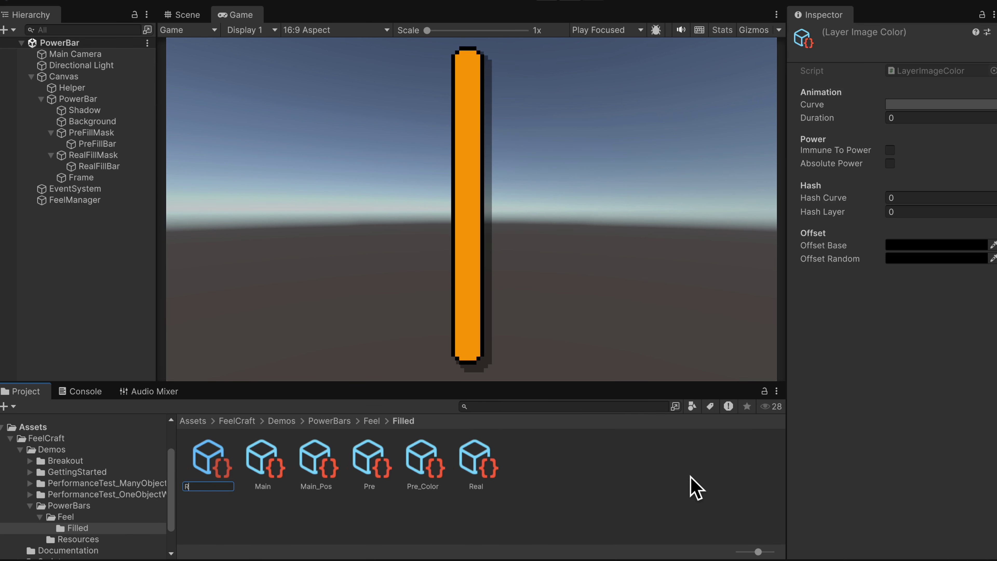
{"action": "type", "text": "eal_Color"}
{"action": "key", "text": "Return"}
- Give the Real_Color layer the single-hump preset curve, a Duration of 2 and a mid-grey Offset Base
{"action": "left_click", "coordinate": [917, 106]}
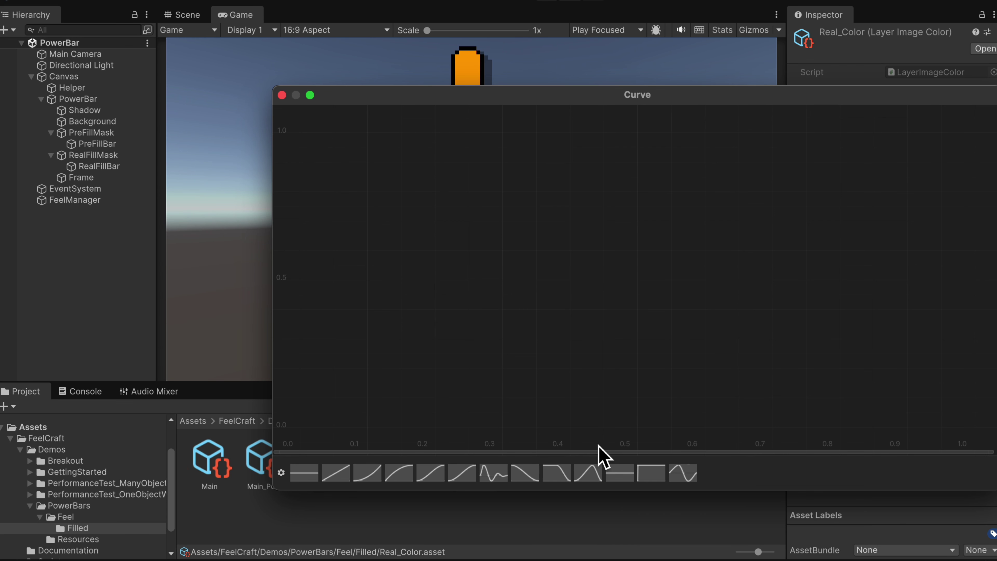
{"action": "left_click", "coordinate": [589, 474]}
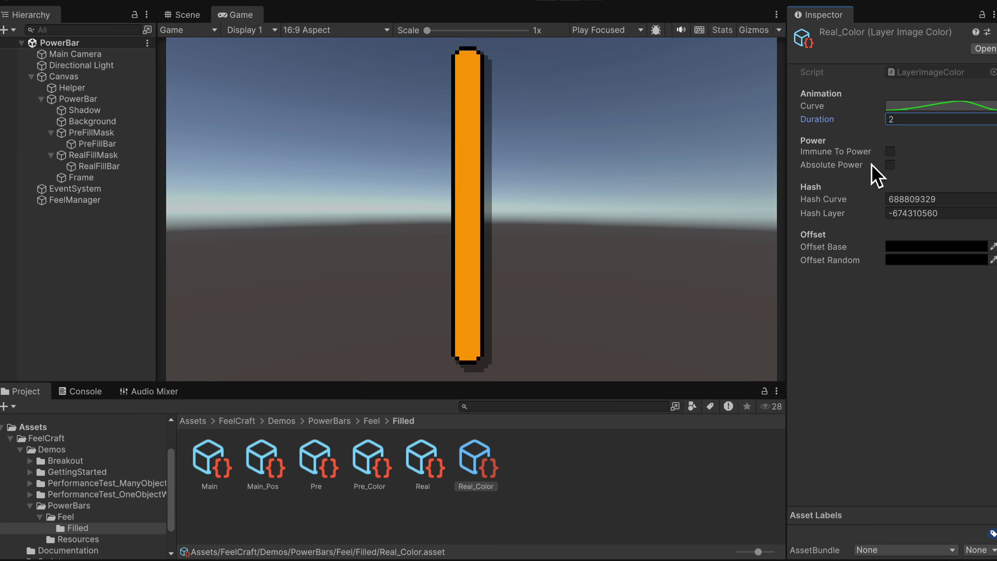
{"action": "left_click", "coordinate": [883, 247]}
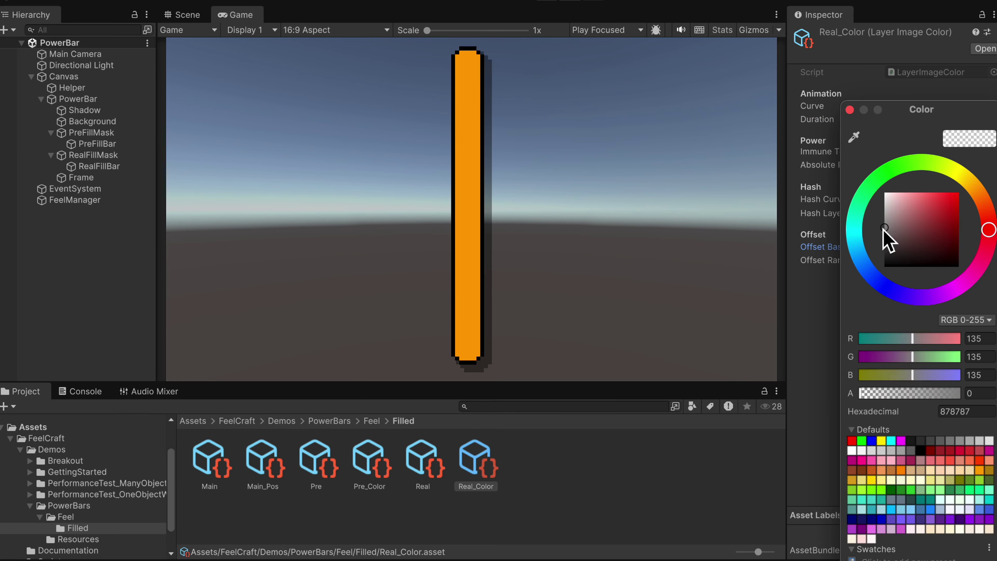
{"action": "left_click", "coordinate": [568, 508]}
- Add a Feel component to RealFillBar with a Filled state that uses the Real group
{"action": "left_click", "coordinate": [423, 464]}
{"action": "left_click", "coordinate": [99, 166]}
{"action": "left_click", "coordinate": [895, 171]}
{"action": "type", "text": "feel"}
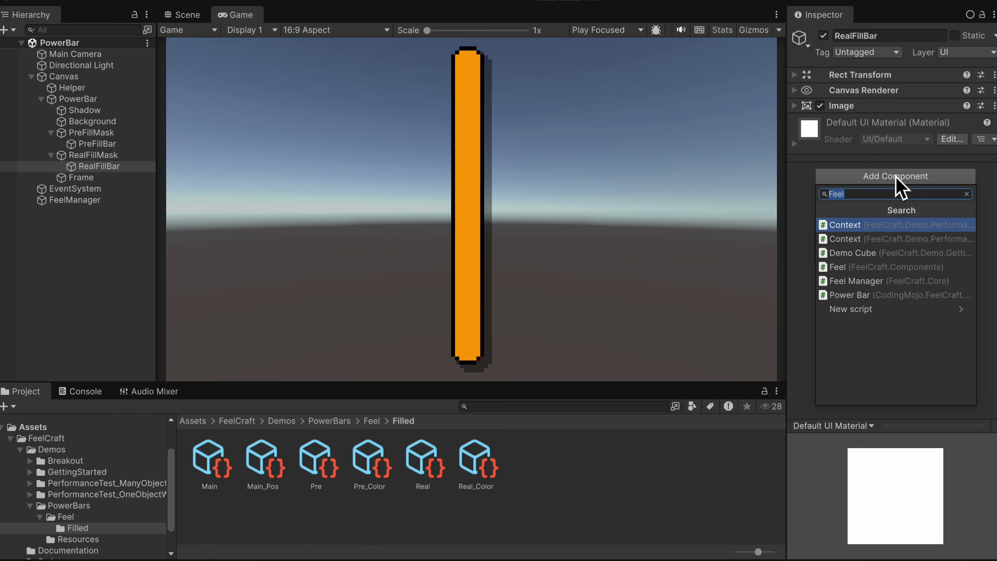
{"action": "left_click", "coordinate": [919, 281]}
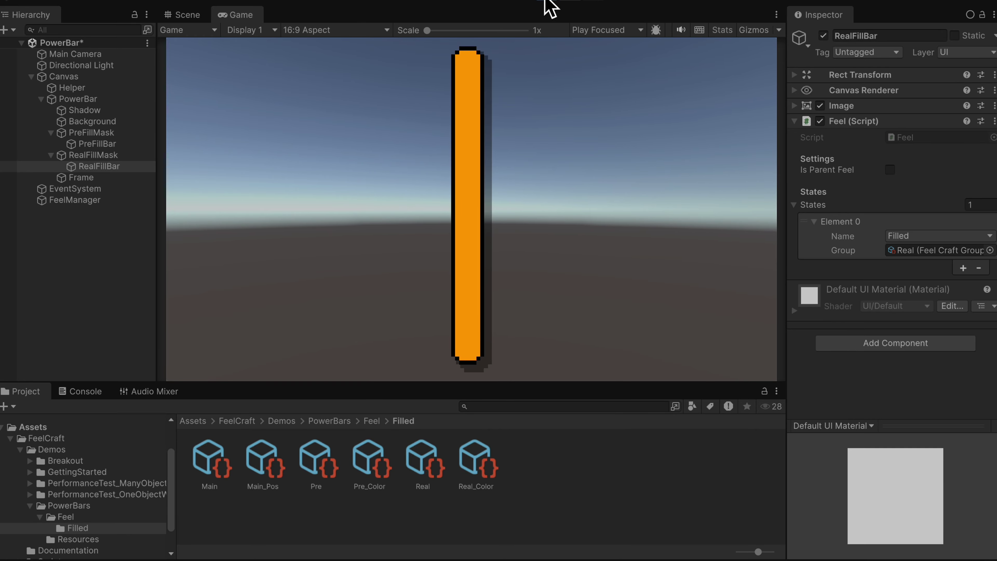
- Tune Real_Color's Duration in Play mode, trying 0.1 and settling on 0.2, and stop Play mode
{"action": "left_click", "coordinate": [547, 1]}
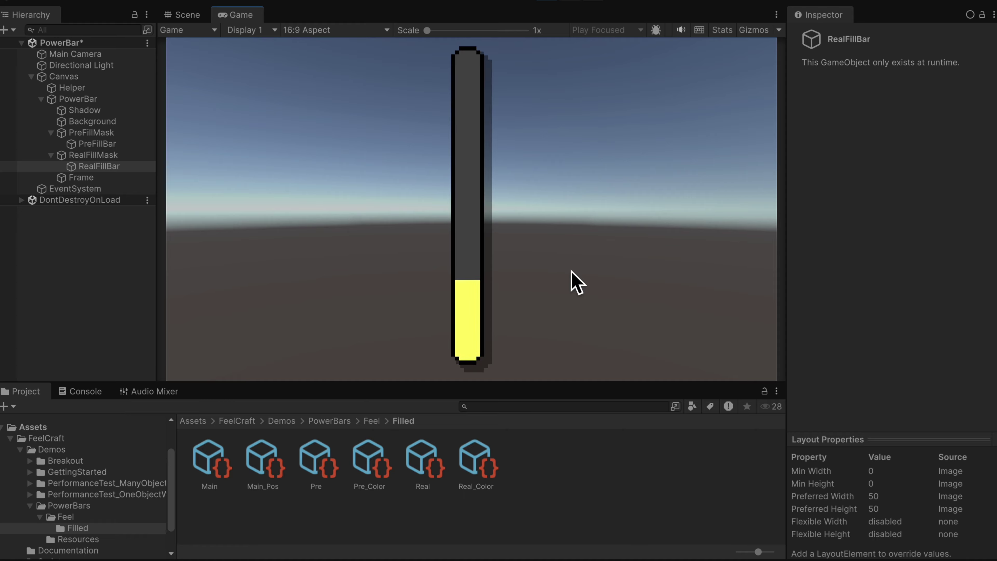
{"action": "left_click", "coordinate": [476, 464]}
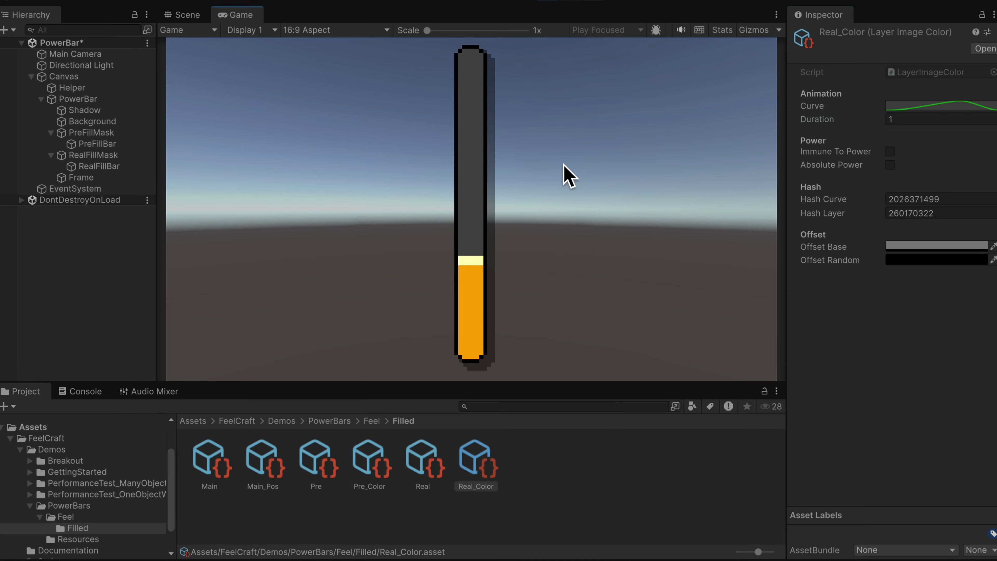
{"action": "left_click", "coordinate": [907, 120]}
{"action": "type", "text": ".1"}
{"action": "key", "text": "Return"}
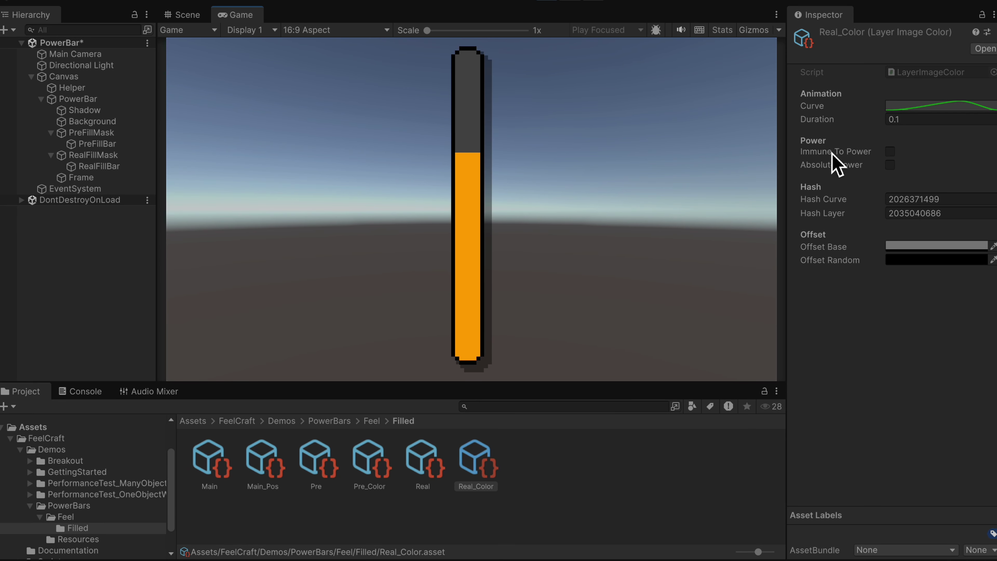
{"action": "left_click", "coordinate": [915, 120]}
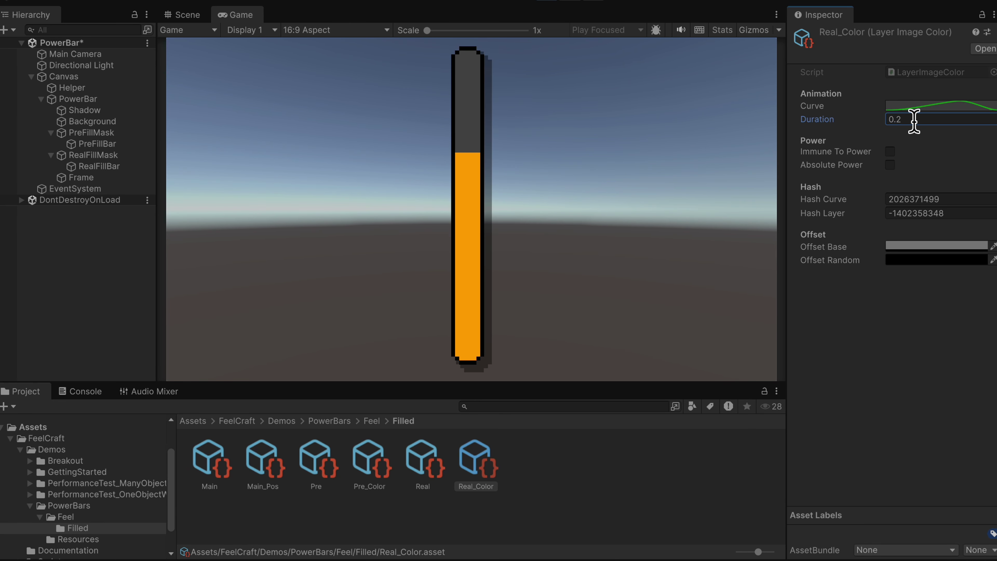
{"action": "type", "text": "0.2"}
{"action": "left_click", "coordinate": [636, 222]}
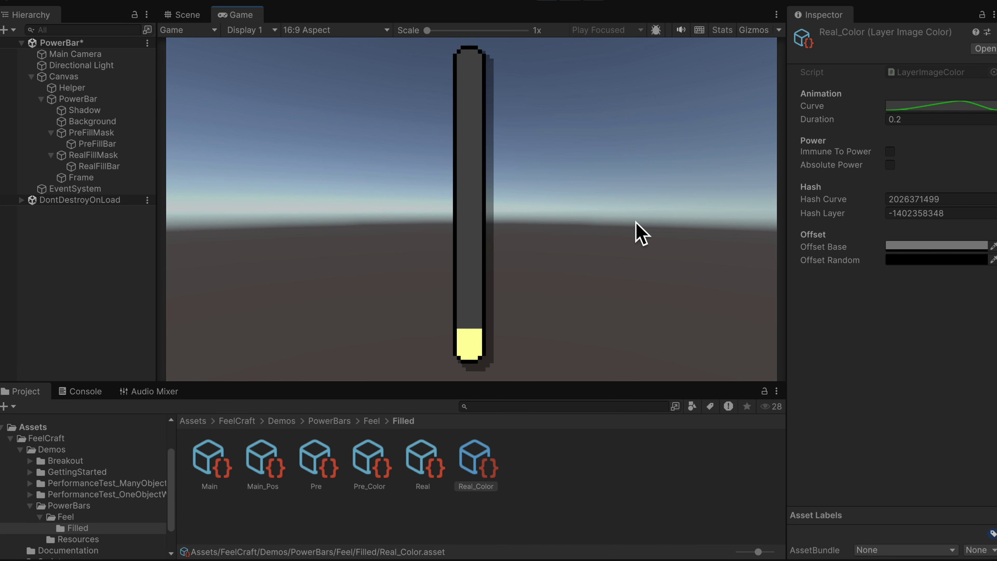
{"action": "key", "text": "ctrl+p"}
{"action": "left_click", "coordinate": [574, 469]}
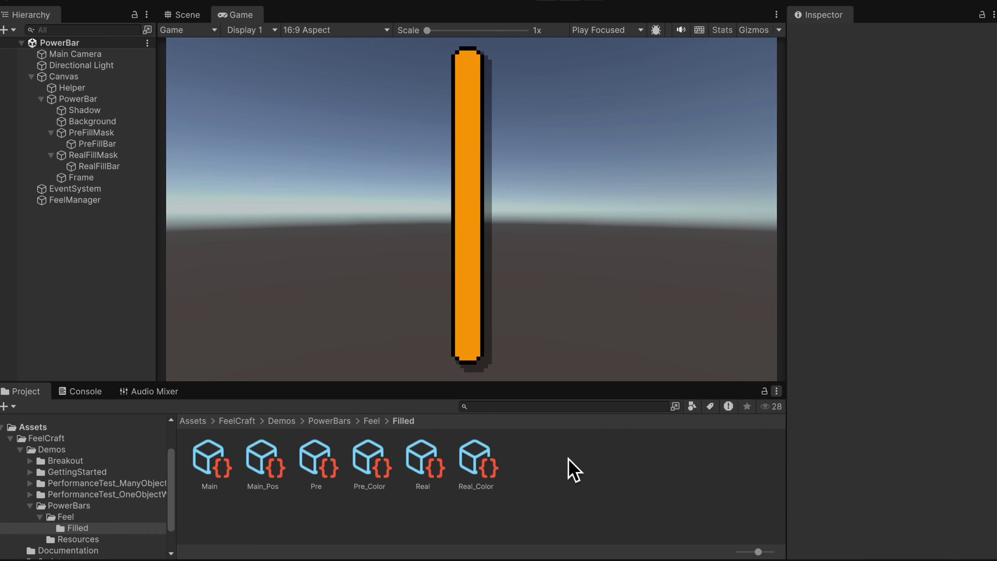
- Create a folder named Consumed inside the PowerBars Feel folder
{"action": "left_click", "coordinate": [372, 421]}
{"action": "right_click", "coordinate": [286, 467]}
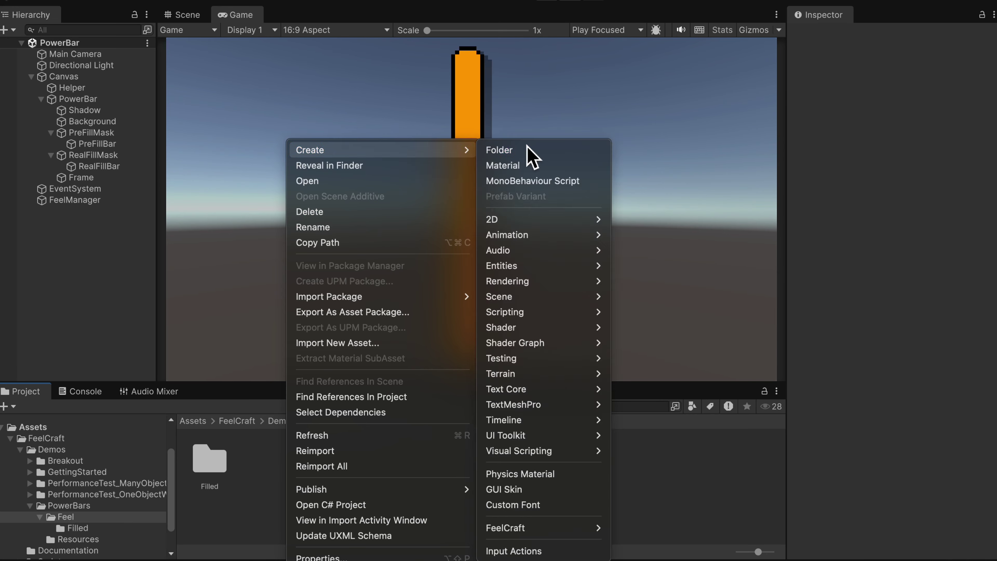
{"action": "left_click", "coordinate": [527, 149]}
{"action": "type", "text": "Consumed"}
{"action": "key", "text": "Return"}
- Create a FeelCraft group asset named Main in the Consumed folder
{"action": "double_click", "coordinate": [210, 460]}
{"action": "right_click", "coordinate": [231, 465]}
{"action": "mouse_move", "coordinate": [344, 150]}
{"action": "left_click", "coordinate": [661, 544]}
{"action": "type", "text": "Main"}
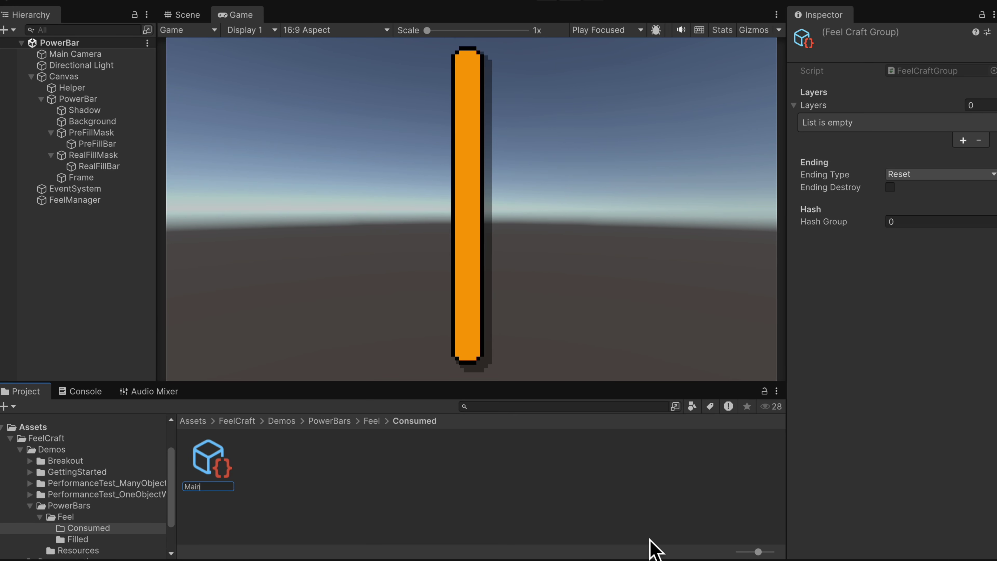
{"action": "key", "text": "Return"}
- Create a specialized FeelCraft RectTransform scale layer named Main_Scale in the Consumed folder
{"action": "right_click", "coordinate": [275, 468]}
{"action": "left_click", "coordinate": [803, 510]}
{"action": "type", "text": "Main_Scale"}
{"action": "key", "text": "Return"}
- Give the Main_Scale layer the single-hump preset curve and set its Duration to 0.2
{"action": "left_click", "coordinate": [910, 105]}
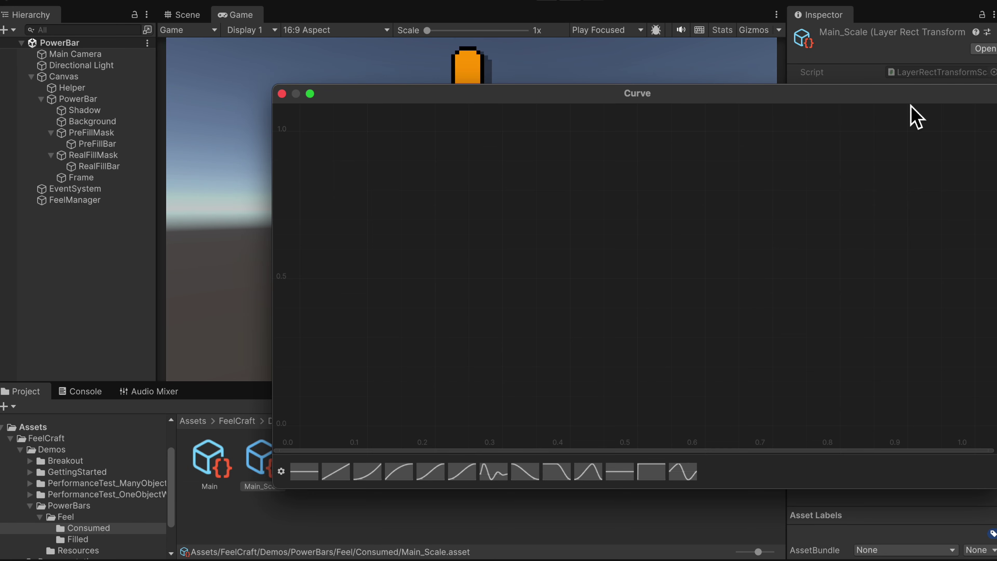
{"action": "left_click", "coordinate": [594, 486]}
{"action": "left_click", "coordinate": [903, 119]}
{"action": "type", "text": ".2"}
- Set Main_Scale's Offset Base to -0.25 on X, Y and Z
{"action": "left_click", "coordinate": [908, 246]}
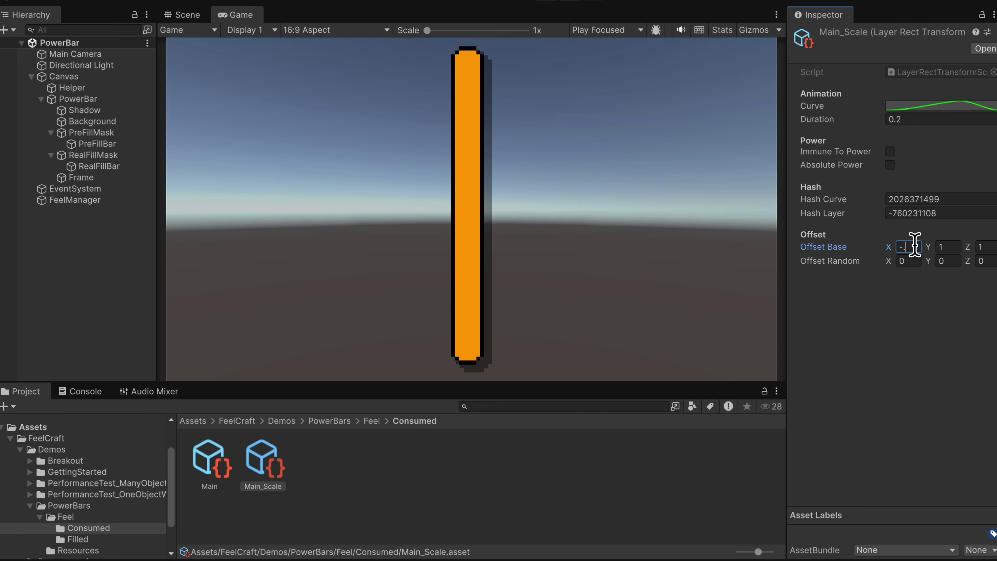
{"action": "type", "text": "-0.25"}
{"action": "key", "text": "Tab"}
{"action": "type", "text": "-0.25"}
{"action": "key", "text": "Tab"}
{"action": "type", "text": "-0.25"}
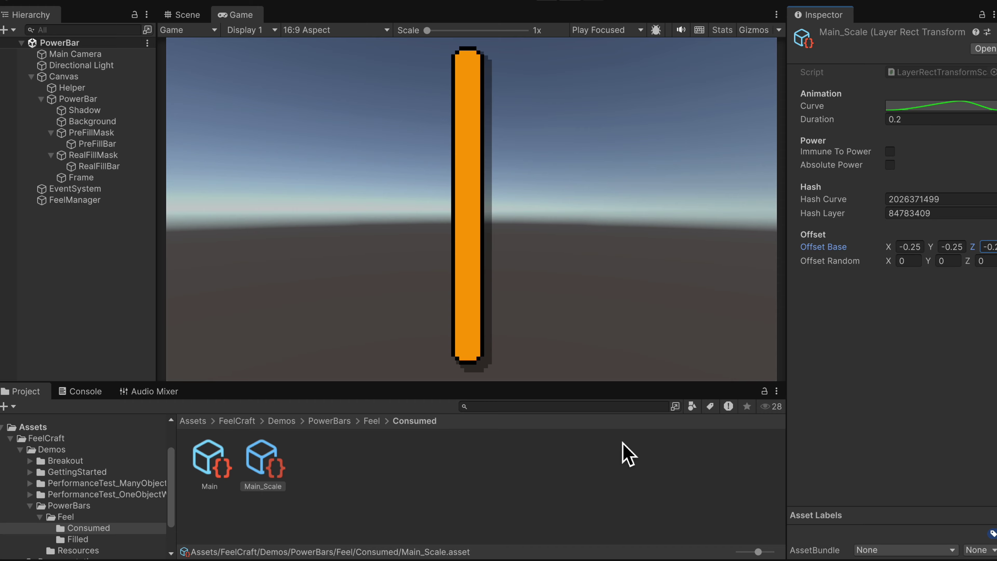
{"action": "key", "text": "Left"}
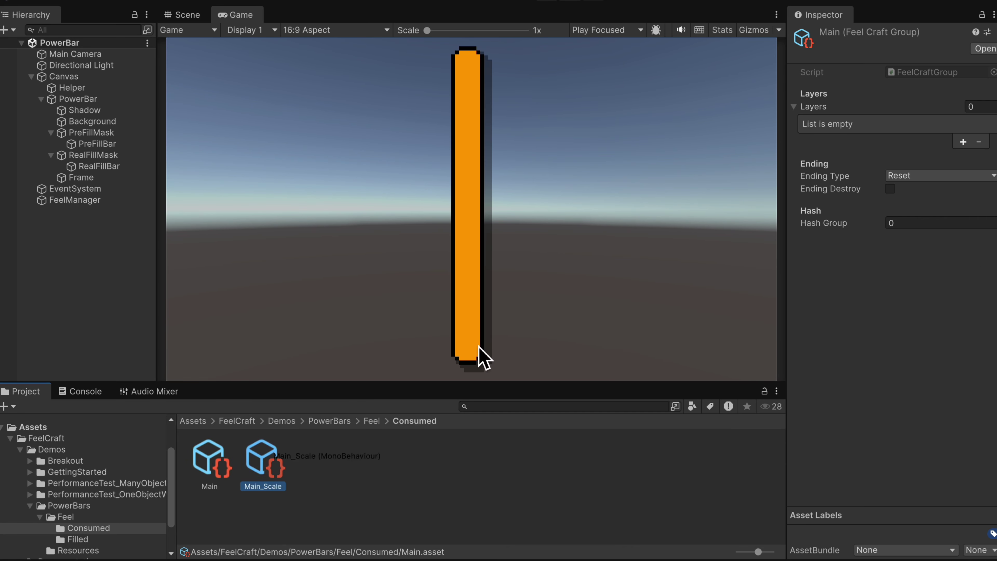
- Add a Consumed state to PowerBar's Feel component and assign it the Main group from the Consumed folder
{"action": "left_click", "coordinate": [78, 99]}
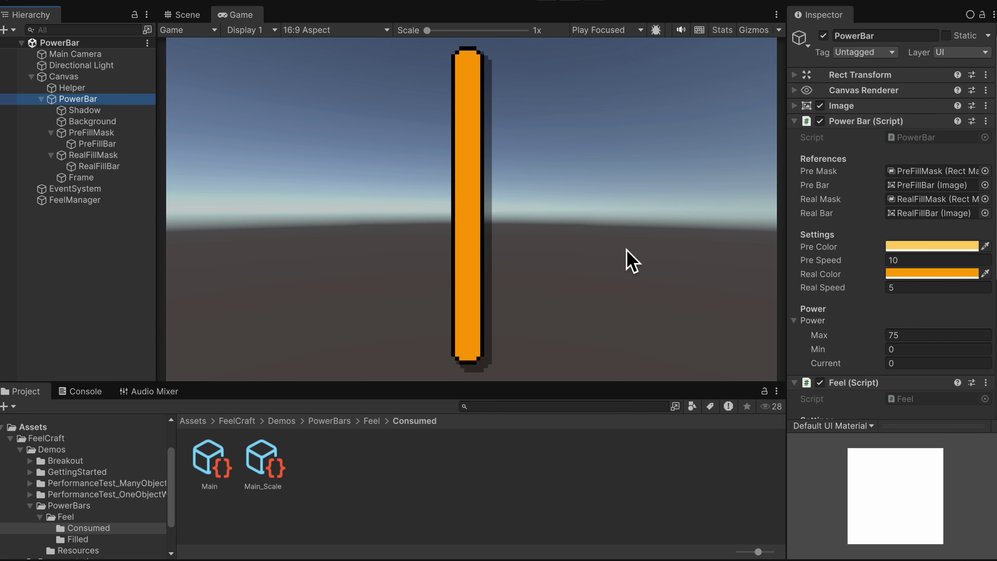
{"action": "scroll", "coordinate": [920, 312], "scroll_direction": "down", "scroll_amount": 5}
{"action": "left_click", "coordinate": [954, 358]}
{"action": "left_click", "coordinate": [963, 369]}
{"action": "left_click", "coordinate": [931, 401]}
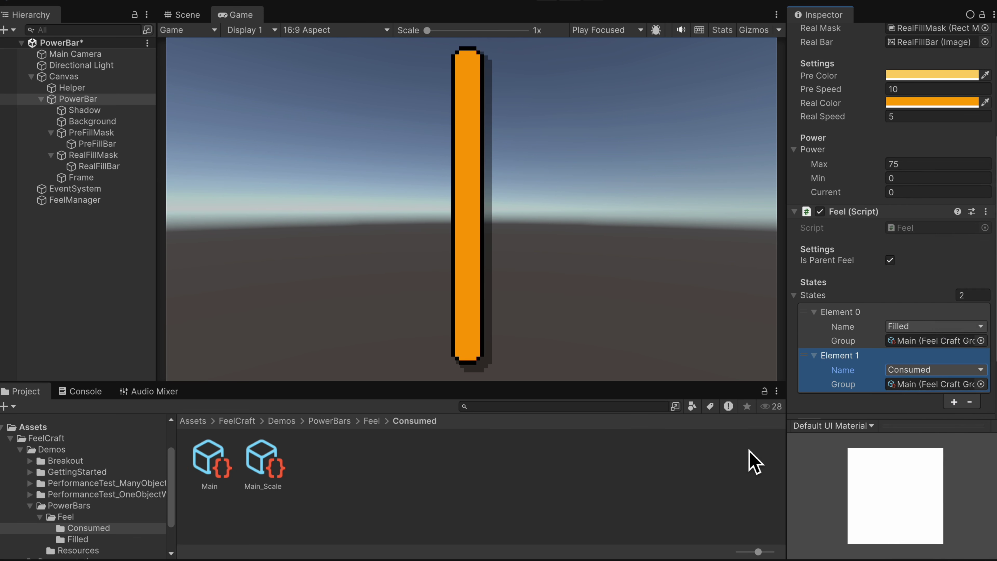
{"action": "scroll", "coordinate": [921, 312], "scroll_direction": "down", "scroll_amount": 2}
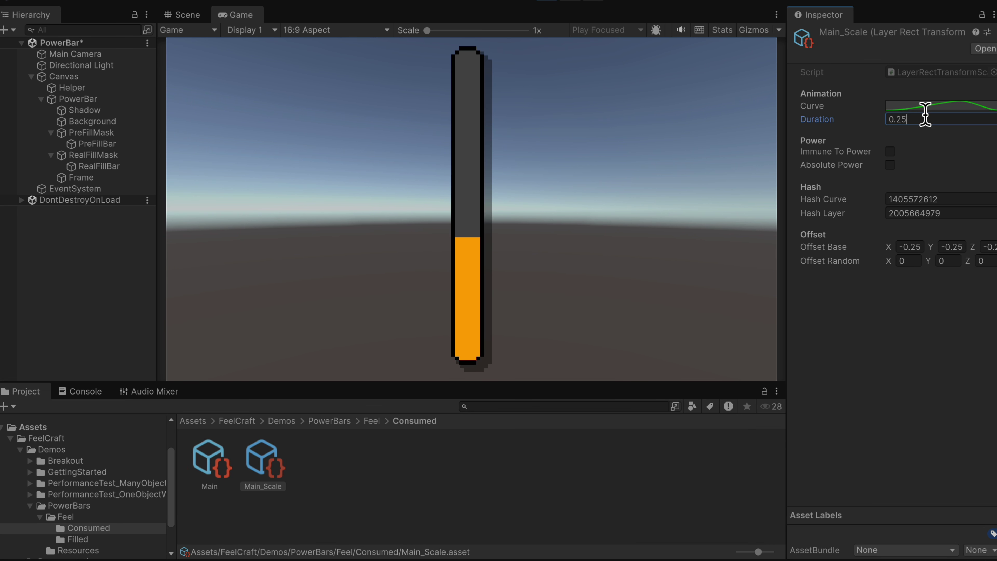
- Set Main_Scale's Duration to 0.25 and play-test consuming power from the bar
{"action": "left_click", "coordinate": [581, 293]}
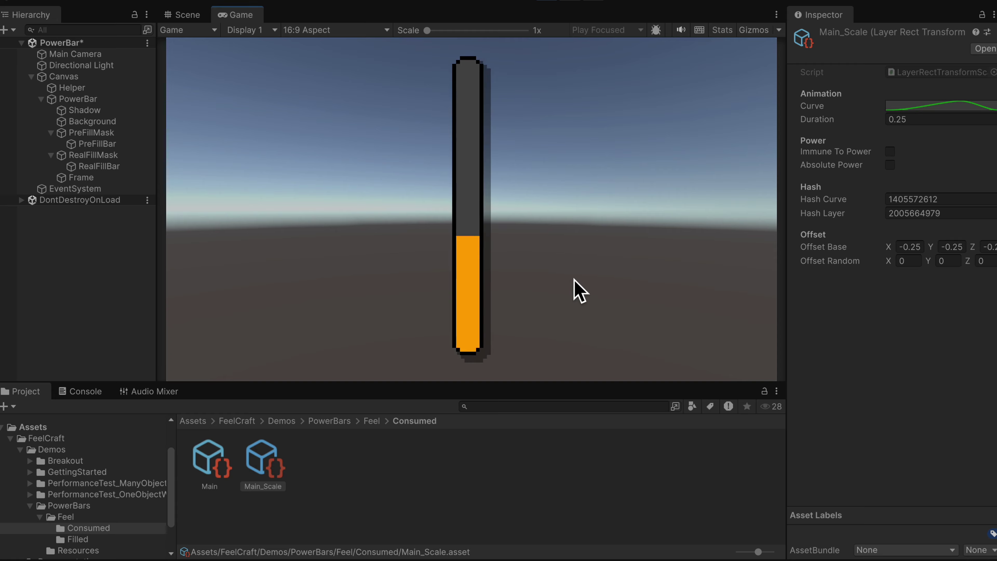
{"action": "left_click", "coordinate": [581, 293]}
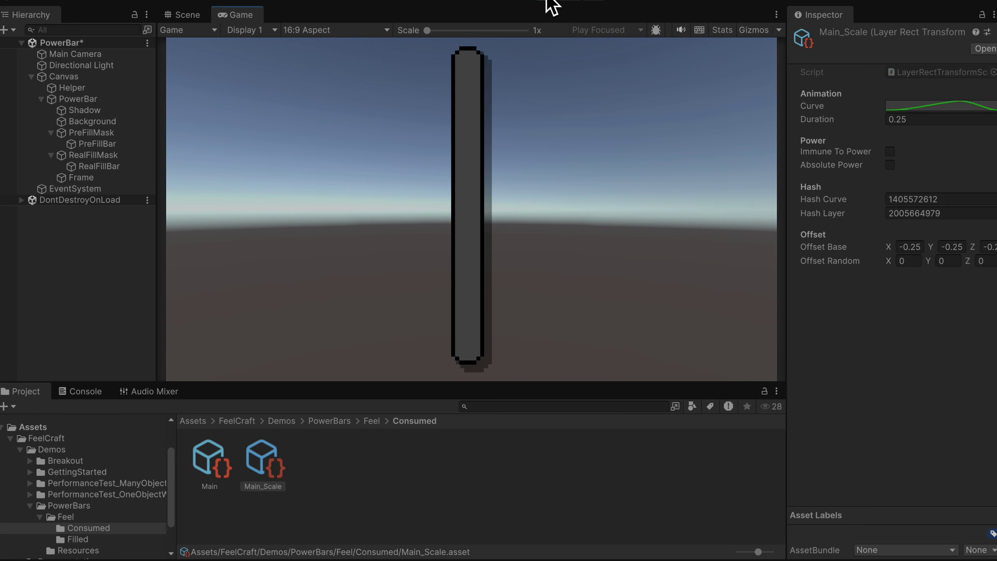
- Create a specialized FeelCraft RectTransform position layer named Main_Pos in the Consumed folder
{"action": "right_click", "coordinate": [324, 474]}
{"action": "mouse_move", "coordinate": [437, 151]}
{"action": "mouse_move", "coordinate": [613, 528]}
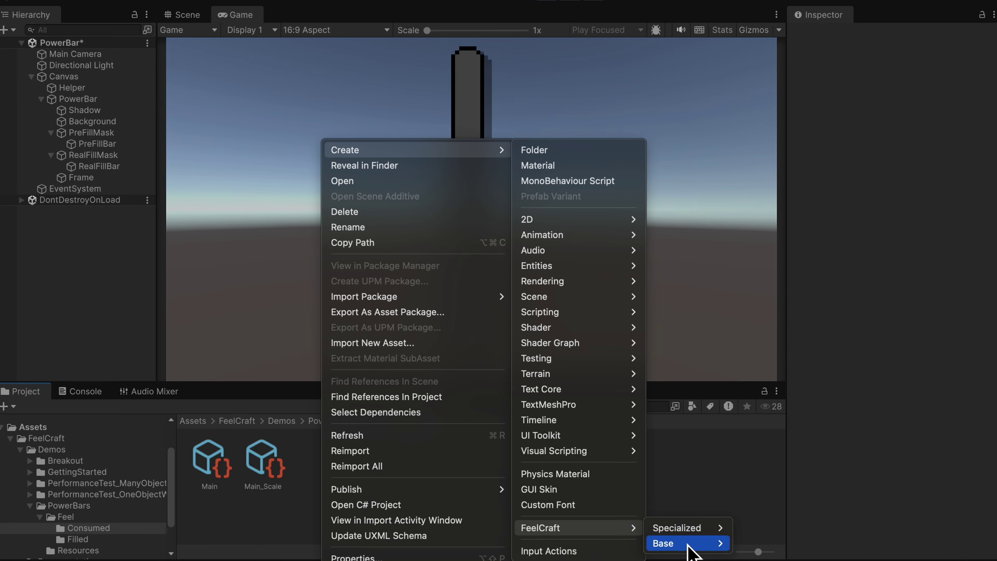
{"action": "mouse_move", "coordinate": [684, 527]}
{"action": "mouse_move", "coordinate": [781, 512]}
{"action": "left_click", "coordinate": [856, 543]}
{"action": "type", "text": "Main_Pos"}
- Set Main_Pos's Offset Base Y to -30 and play-test the Consumed feedback
{"action": "left_click", "coordinate": [267, 468]}
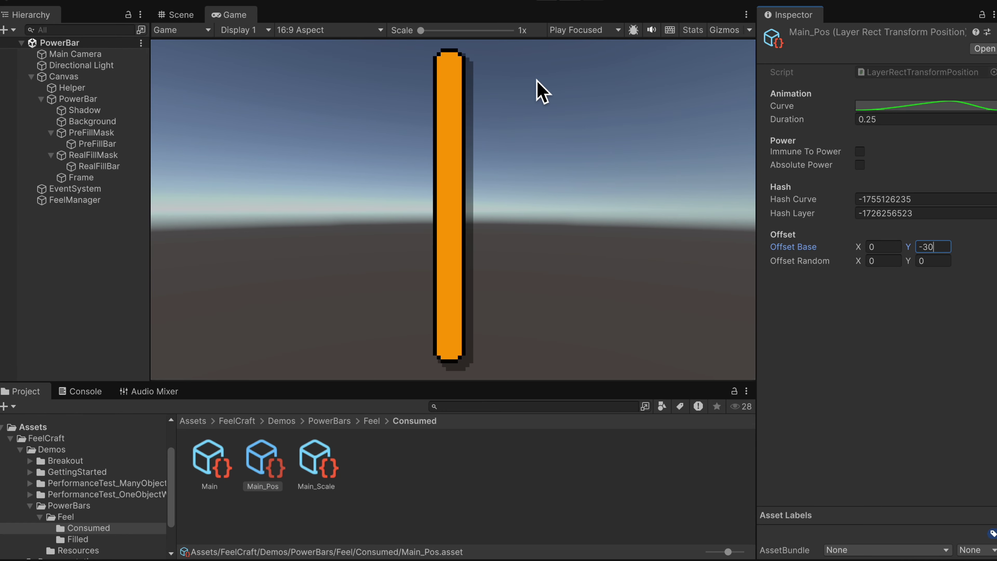
{"action": "key", "text": "ctrl+p"}
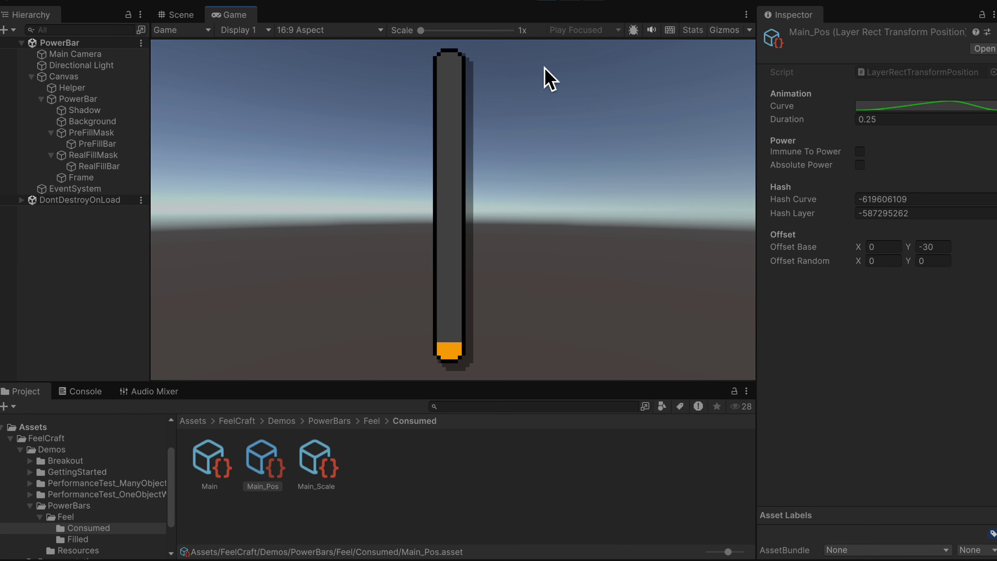
{"action": "left_click", "coordinate": [548, 2]}
- Create a base FeelCraft group asset named Real in the Consumed folder
{"action": "right_click", "coordinate": [377, 469]}
{"action": "mouse_move", "coordinate": [467, 150]}
{"action": "mouse_move", "coordinate": [628, 527]}
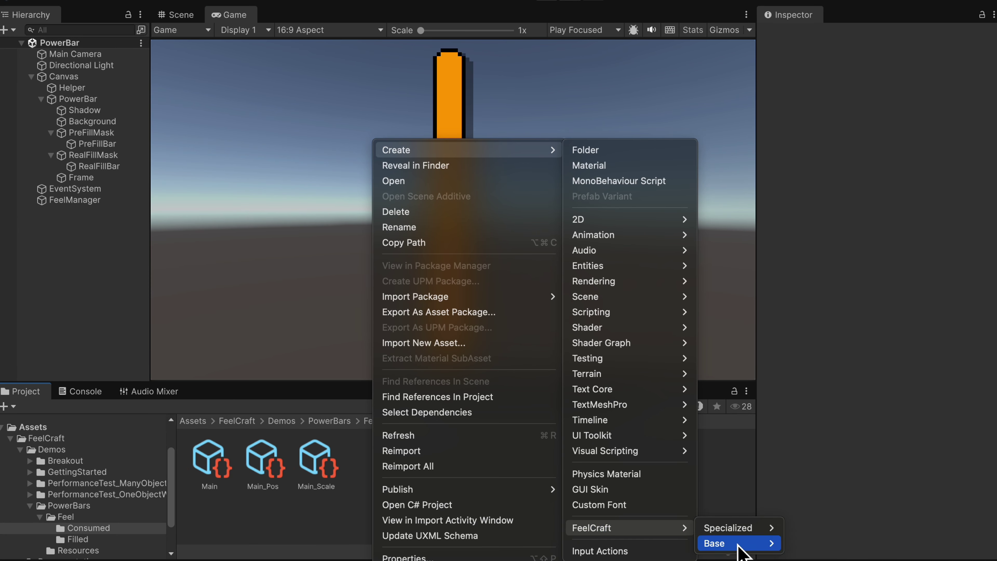
{"action": "left_click", "coordinate": [821, 544]}
{"action": "type", "text": "Real"}
{"action": "key", "text": "Return"}
- Create a specialized FeelCraft image color layer named Real_Color in the Consumed folder
{"action": "right_click", "coordinate": [434, 486]}
{"action": "mouse_move", "coordinate": [471, 150]}
{"action": "mouse_move", "coordinate": [668, 528]}
{"action": "mouse_move", "coordinate": [781, 544]}
{"action": "mouse_move", "coordinate": [866, 558]}
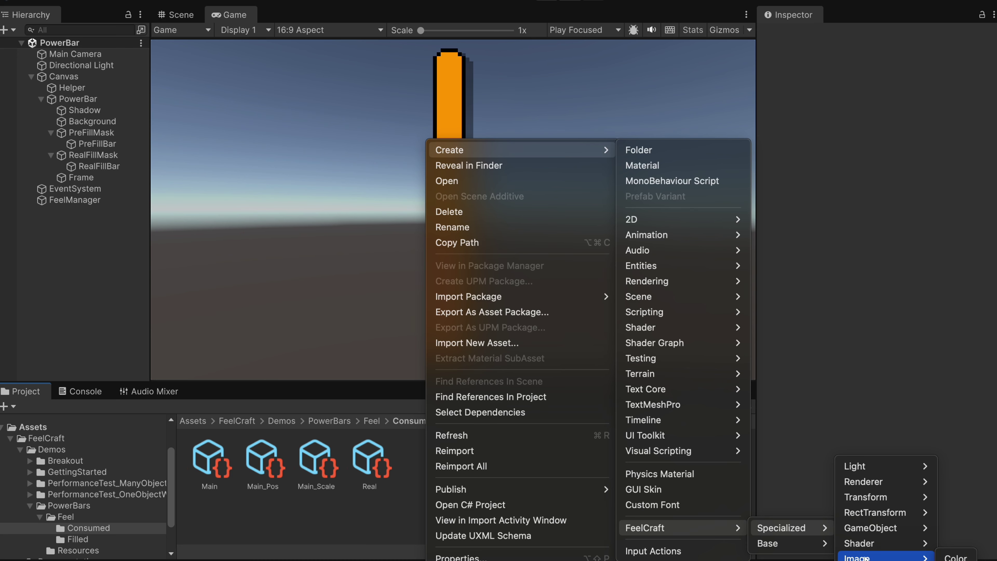
{"action": "left_click", "coordinate": [956, 557]}
{"action": "type", "text": "Real_Color"}
{"action": "key", "text": "Return"}
- Give the Real_Color layer the single-hump curve and set its Duration to 0.25
{"action": "key", "text": "Return"}
{"action": "key", "text": "Escape"}
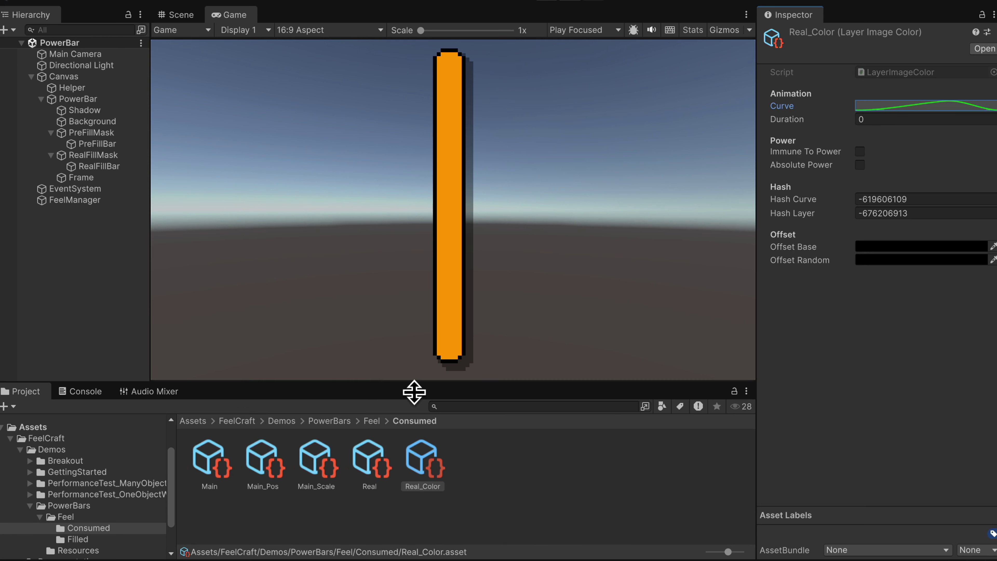
{"action": "left_click", "coordinate": [880, 121]}
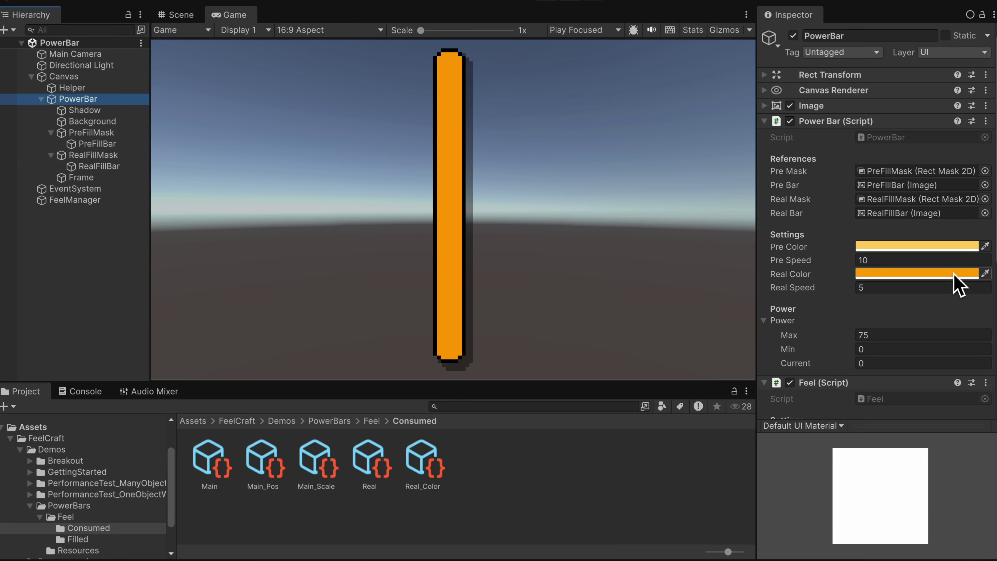
- Try lowering the green channel of the PowerBar's Real Color
{"action": "left_click", "coordinate": [954, 273]}
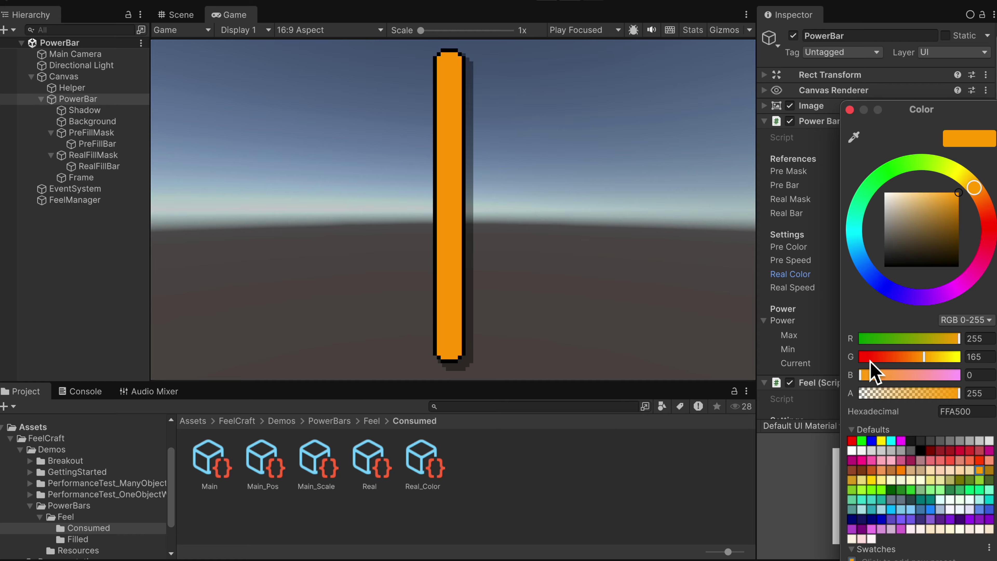
{"action": "left_click_drag", "start_coordinate": [922, 360], "coordinate": [866, 359]}
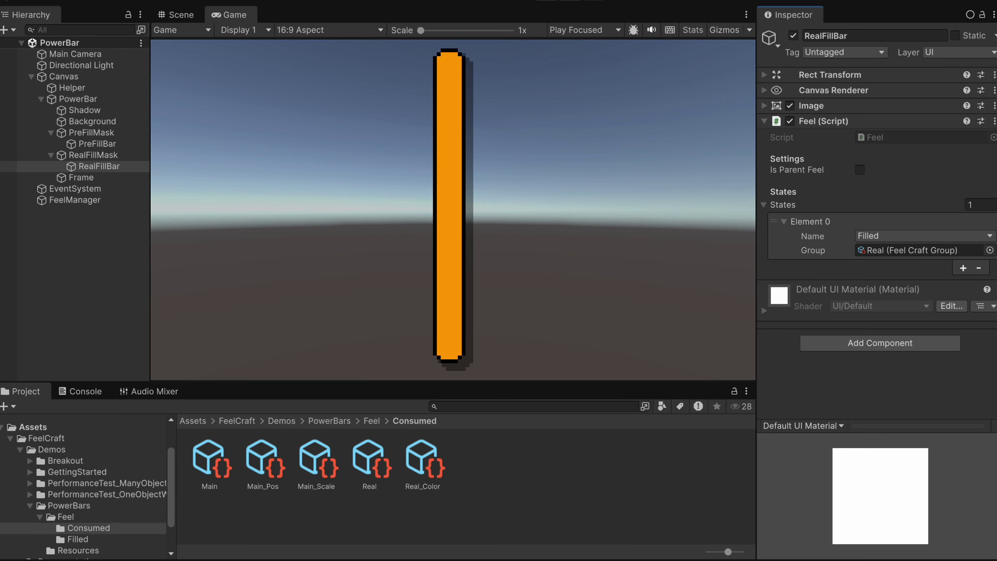
- Set Real_Color's Offset Base to pure green by raising its green channel to the maximum
{"action": "left_click", "coordinate": [423, 463]}
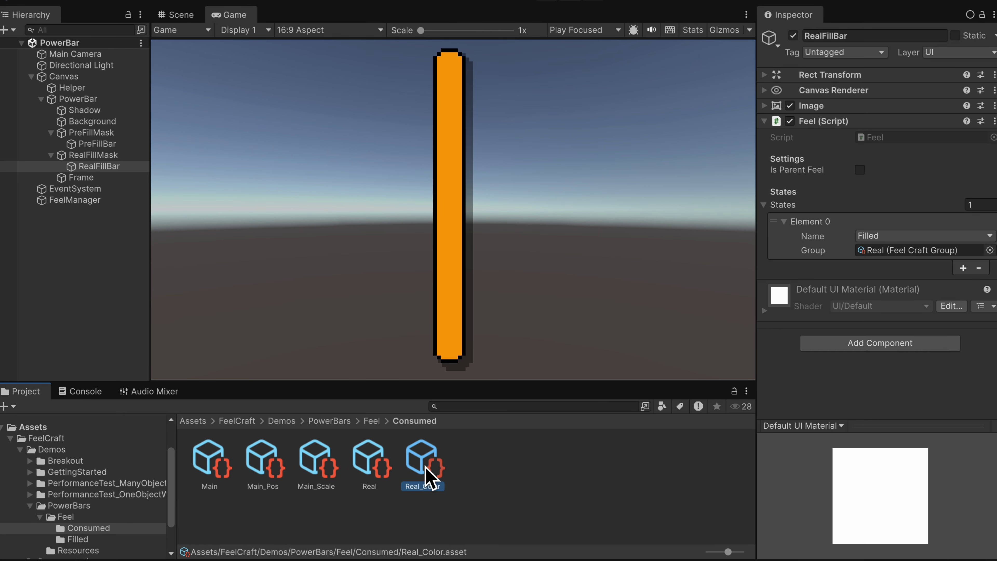
{"action": "left_click", "coordinate": [927, 247]}
{"action": "left_click_drag", "start_coordinate": [862, 357], "coordinate": [971, 360]}
{"action": "left_click", "coordinate": [851, 110]}
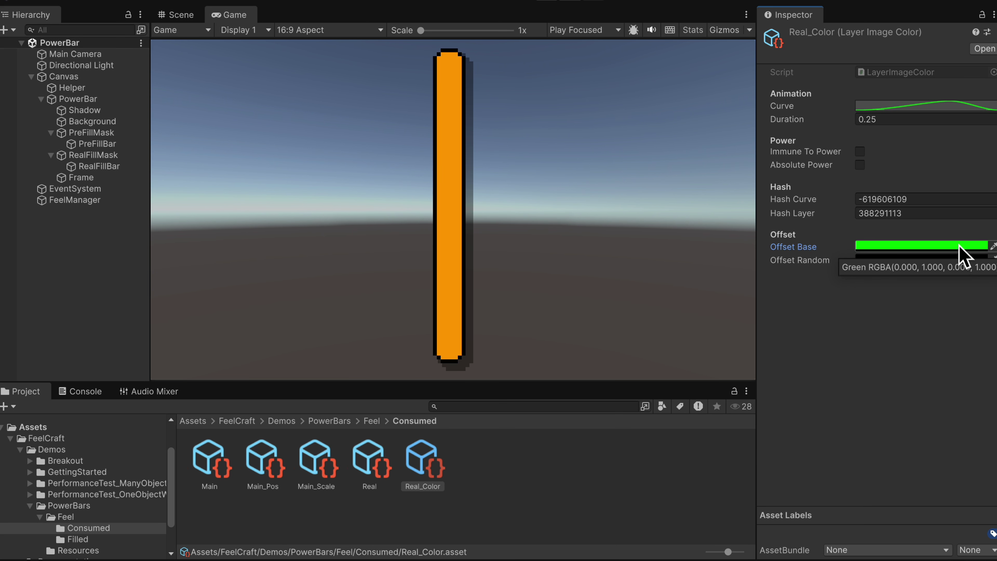
- Invert Real_Color's animation curve by setting the value of its middle key to -1
{"action": "left_click", "coordinate": [939, 105]}
{"action": "scroll", "coordinate": [725, 165], "scroll_direction": "down", "scroll_amount": 3}
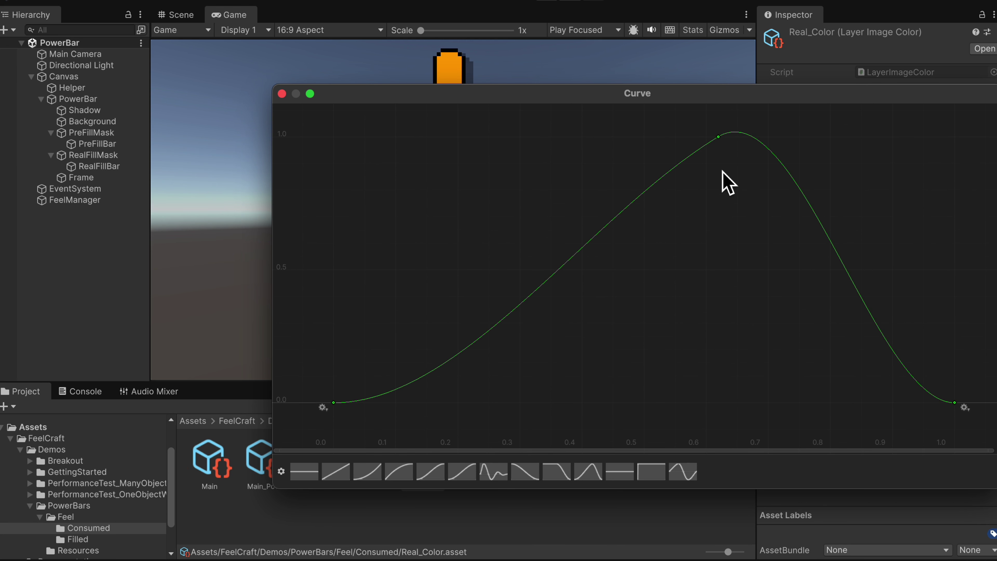
{"action": "right_click", "coordinate": [718, 142]}
{"action": "left_click", "coordinate": [763, 165]}
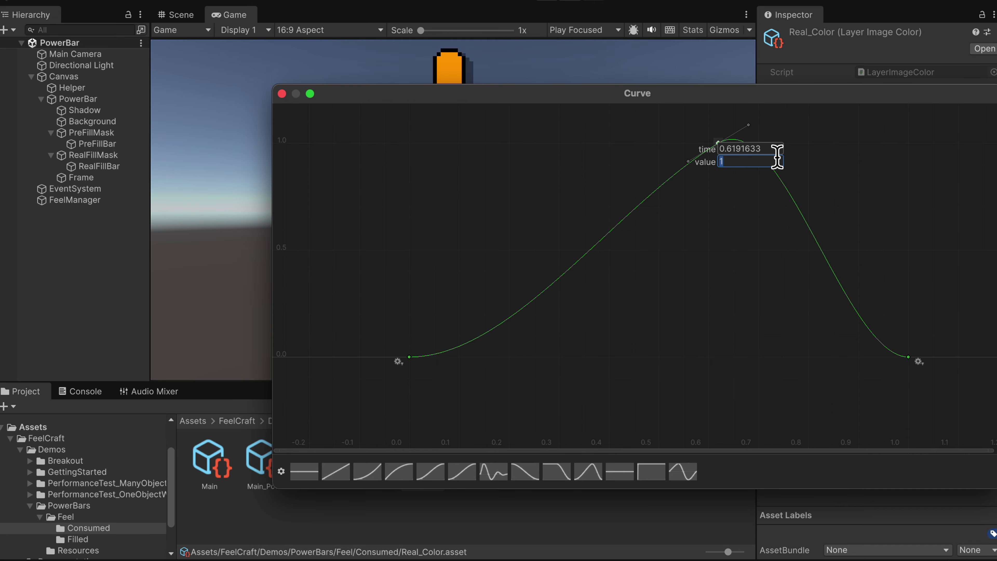
{"action": "type", "text": "-1"}
{"action": "key", "text": "Return"}
{"action": "left_click", "coordinate": [282, 94]}
- Add the Real_Color layer to the Layers list of the Real group in the Consumed folder
{"action": "left_click", "coordinate": [369, 461]}
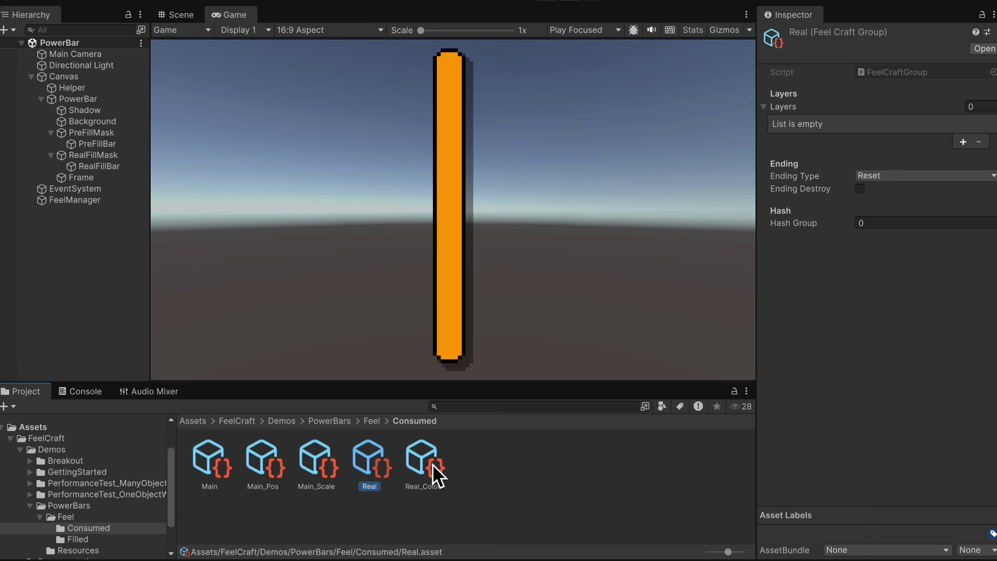
{"action": "left_click_drag", "start_coordinate": [422, 463], "coordinate": [797, 138]}
{"action": "left_click", "coordinate": [440, 470]}
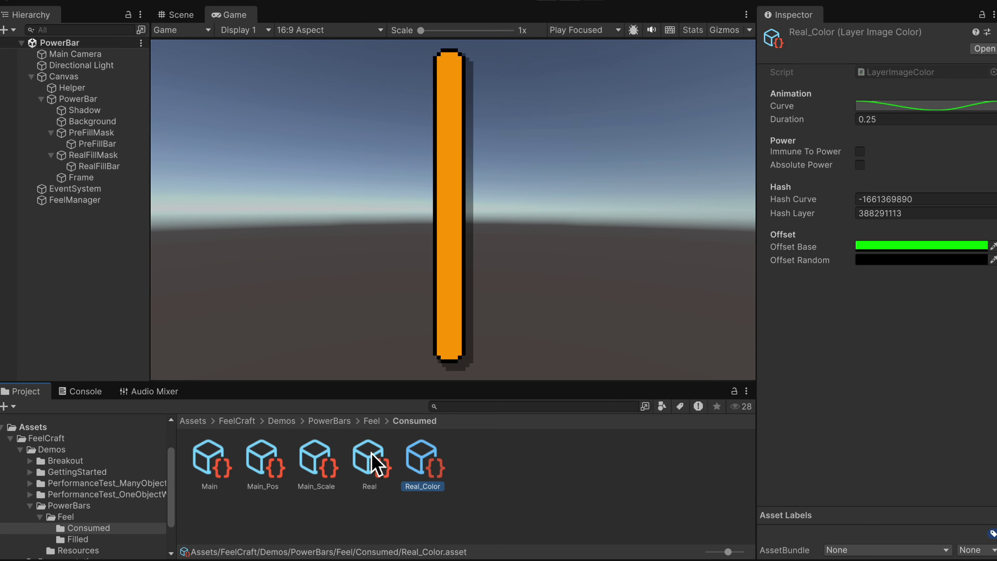
- Add a Consumed state with the Consumed folder's Real group to RealFillBar's Feel component and play-test it
{"action": "left_click", "coordinate": [99, 166]}
{"action": "left_click", "coordinate": [963, 284]}
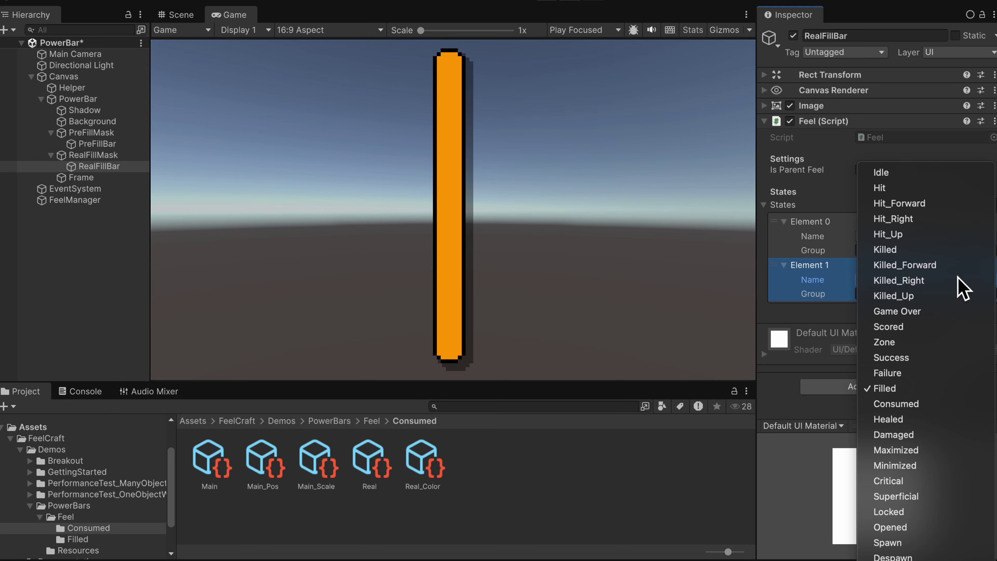
{"action": "left_click", "coordinate": [896, 404]}
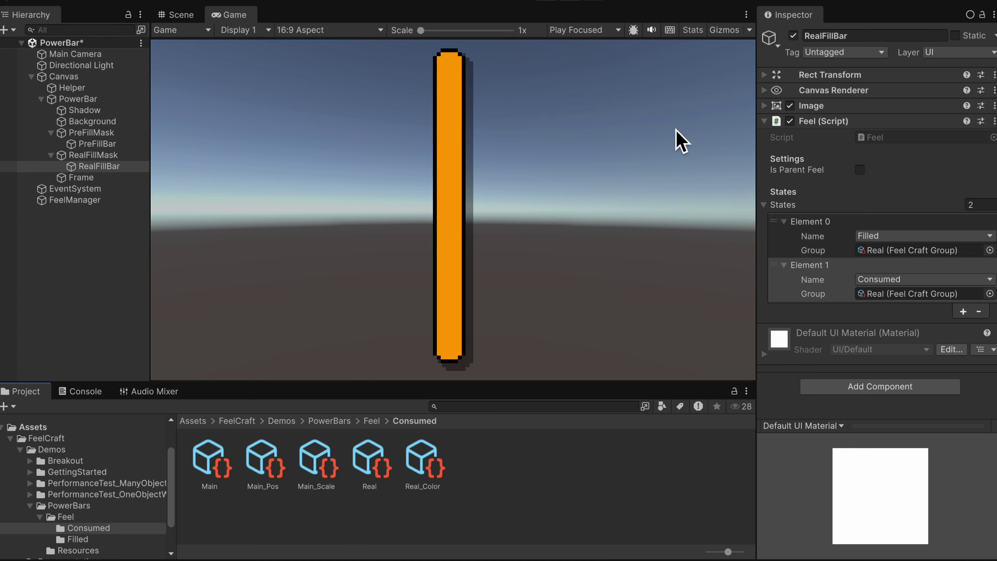
{"action": "key", "text": "ctrl+p"}
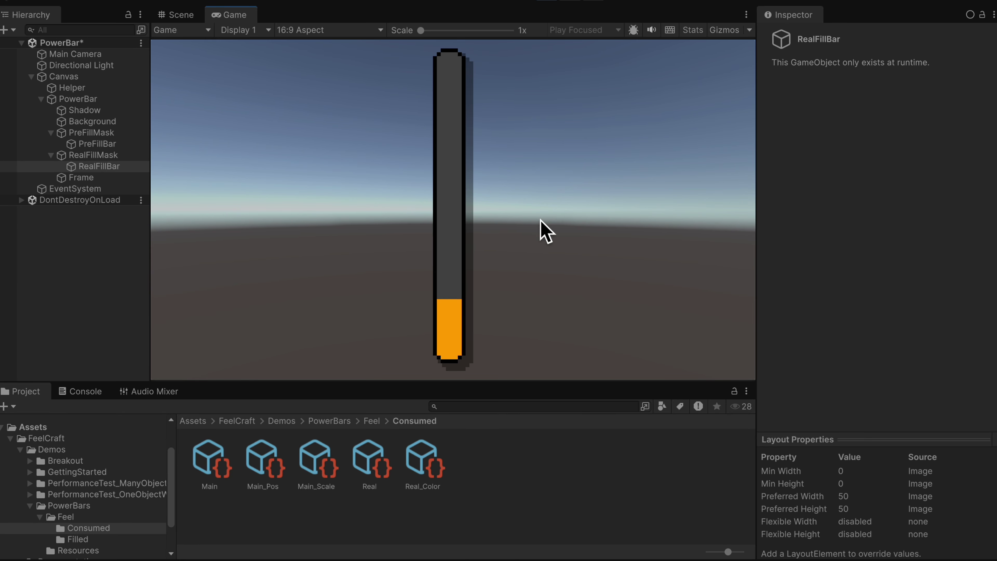
{"action": "key", "text": "ctrl+p"}
- Create a folder named Maximized inside the Feel folder
{"action": "left_click", "coordinate": [372, 421]}
{"action": "right_click", "coordinate": [326, 507]}
{"action": "mouse_move", "coordinate": [352, 147]}
{"action": "left_click", "coordinate": [586, 155]}
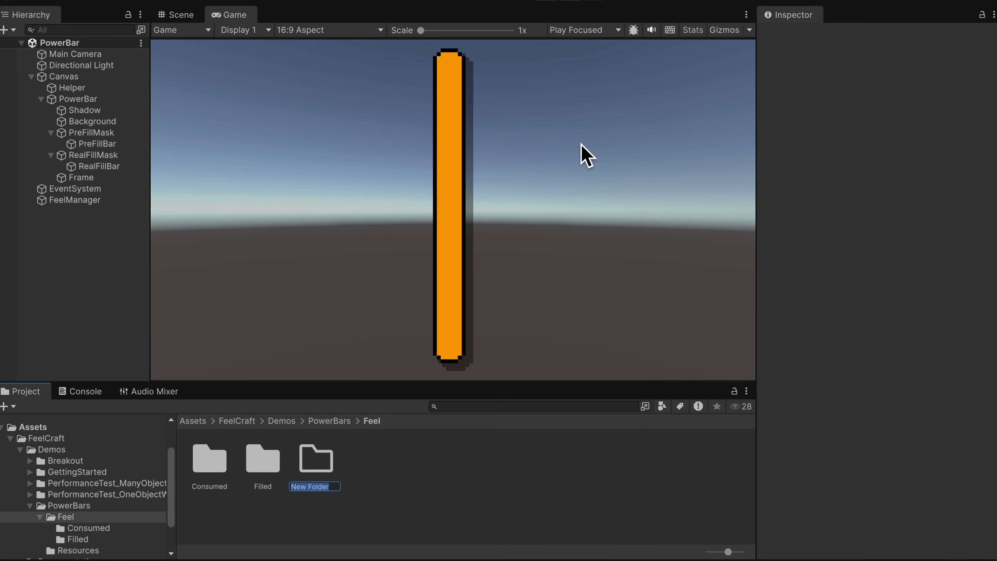
{"action": "type", "text": "Maximized"}
{"action": "key", "text": "Return"}
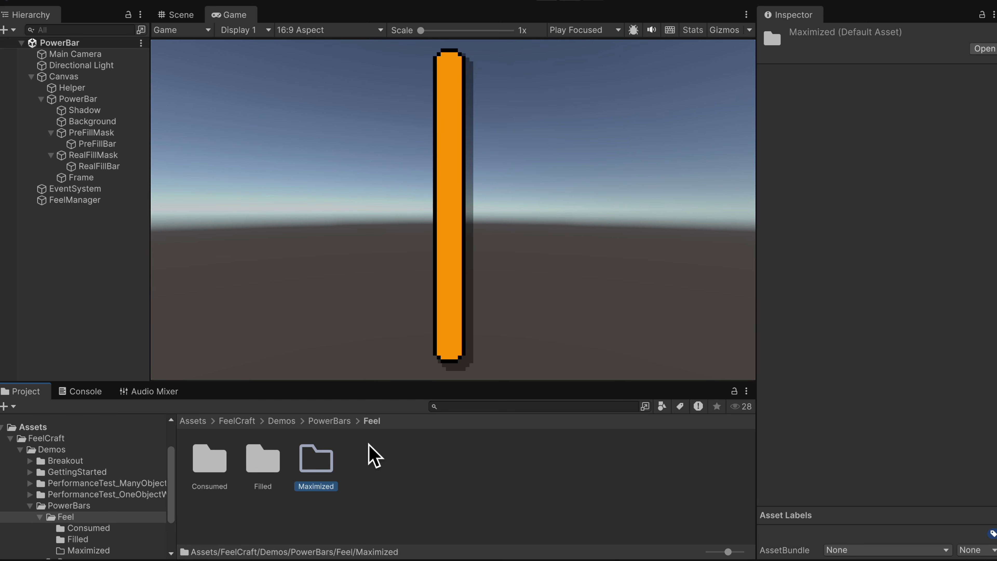
- Create a base FeelCraft group asset named Main inside the Maximized folder
{"action": "double_click", "coordinate": [325, 469]}
{"action": "right_click", "coordinate": [231, 470]}
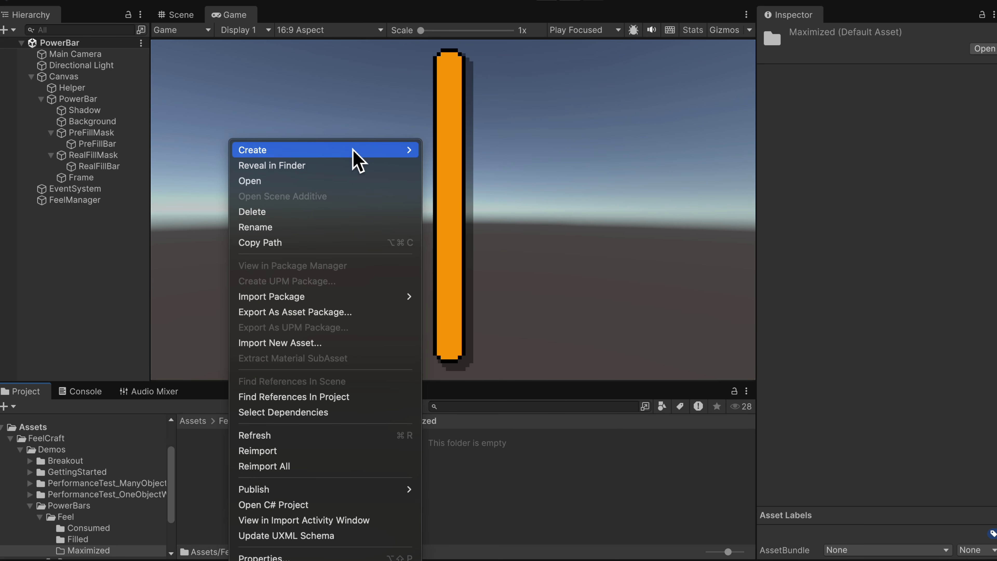
{"action": "mouse_move", "coordinate": [245, 149]}
{"action": "mouse_move", "coordinate": [490, 526]}
{"action": "mouse_move", "coordinate": [570, 541]}
{"action": "left_click", "coordinate": [662, 549]}
{"action": "type", "text": "Ma"}
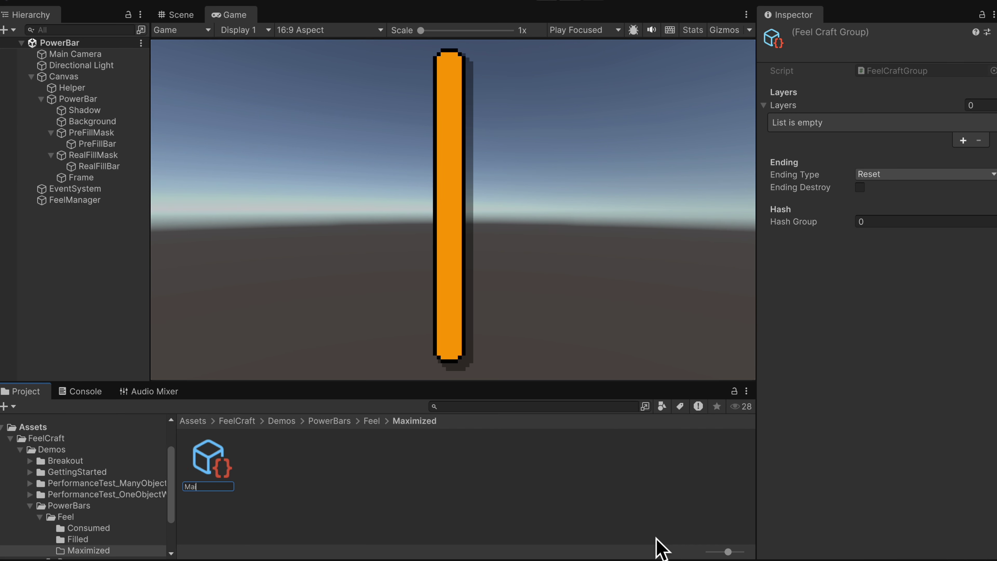
{"action": "type", "text": "in"}
- Create a specialized FeelCraft RectTransform scale layer named Main_Scale in the Maximized folder
{"action": "right_click", "coordinate": [271, 472]}
{"action": "mouse_move", "coordinate": [338, 151]}
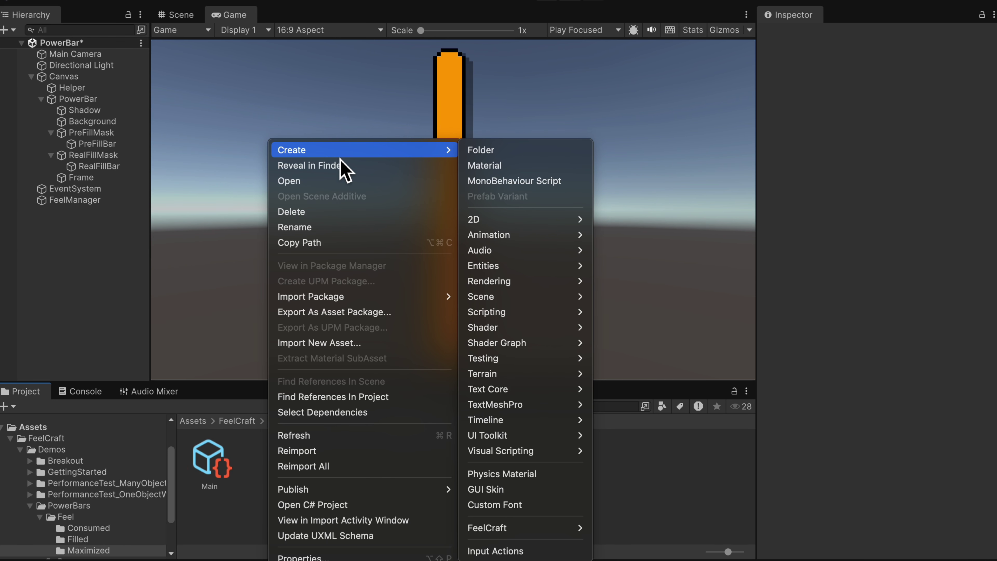
{"action": "mouse_move", "coordinate": [487, 528]}
{"action": "mouse_move", "coordinate": [638, 528]}
{"action": "mouse_move", "coordinate": [726, 510]}
{"action": "left_click", "coordinate": [800, 510]}
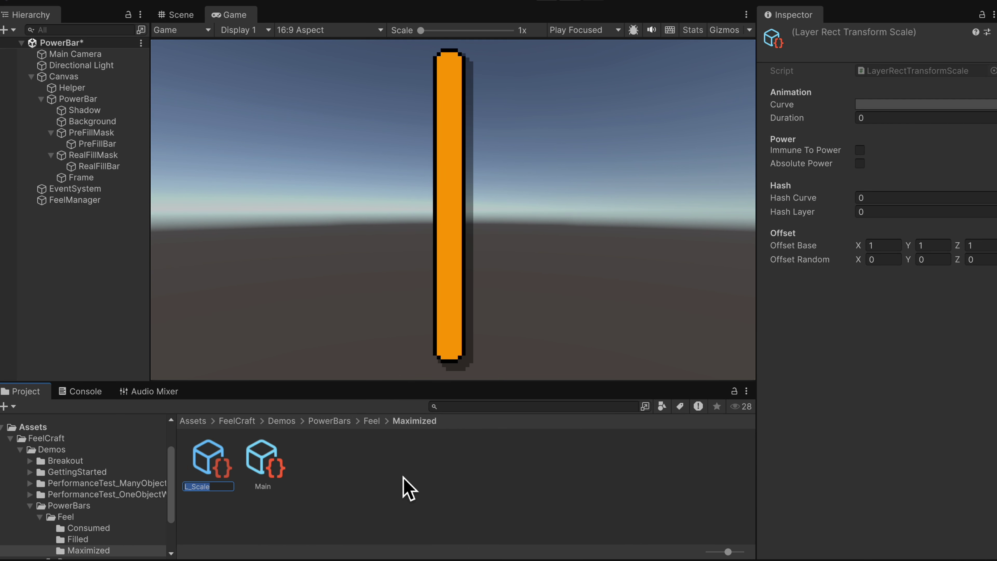
{"action": "type", "text": "Main_Scale"}
{"action": "key", "text": "Return"}
- Give the Maximized Main_Scale layer the up-and-down wave preset curve and set its Duration to 2
{"action": "left_click", "coordinate": [888, 105]}
{"action": "left_click", "coordinate": [688, 468]}
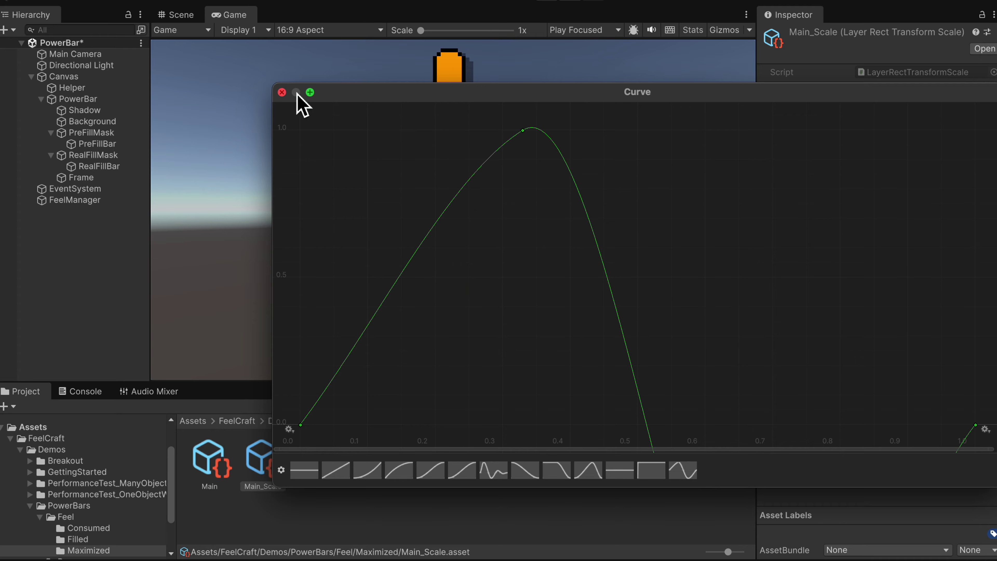
{"action": "left_click", "coordinate": [281, 91]}
{"action": "left_click", "coordinate": [875, 118]}
{"action": "type", "text": "2"}
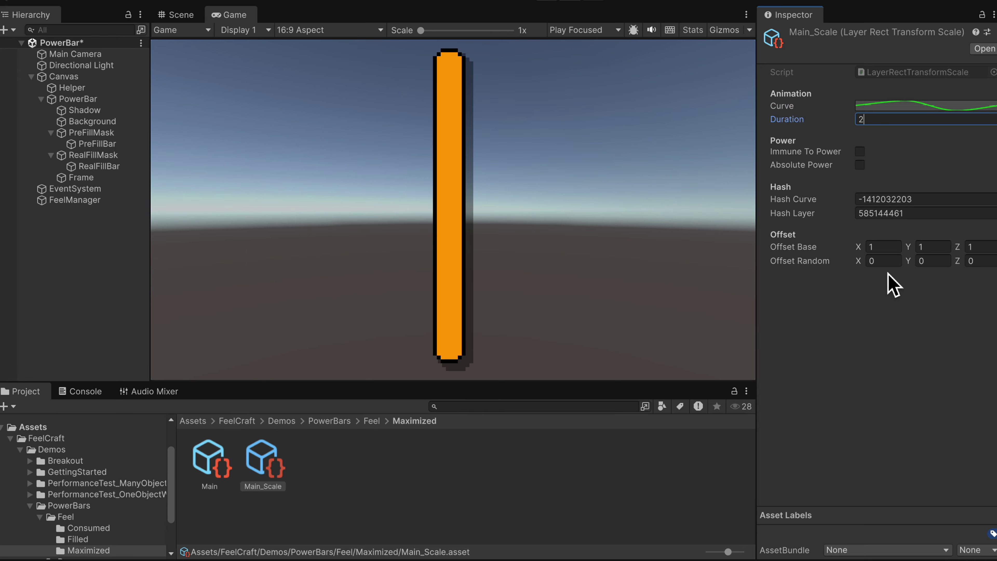
- Set Main_Scale's Offset Base to X 0, Y 0.05, Z 0 and play-test the Maximized feedback
{"action": "left_click", "coordinate": [890, 247]}
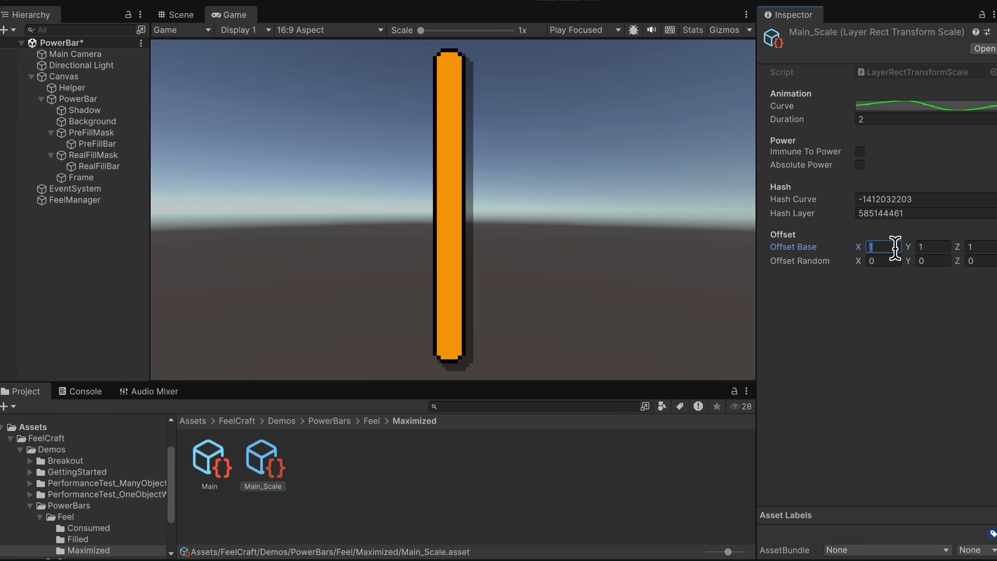
{"action": "type", "text": "0"}
{"action": "left_click", "coordinate": [987, 248]}
{"action": "type", "text": "0"}
{"action": "left_click", "coordinate": [945, 251]}
{"action": "type", "text": "0.05"}
{"action": "left_click", "coordinate": [546, 2]}
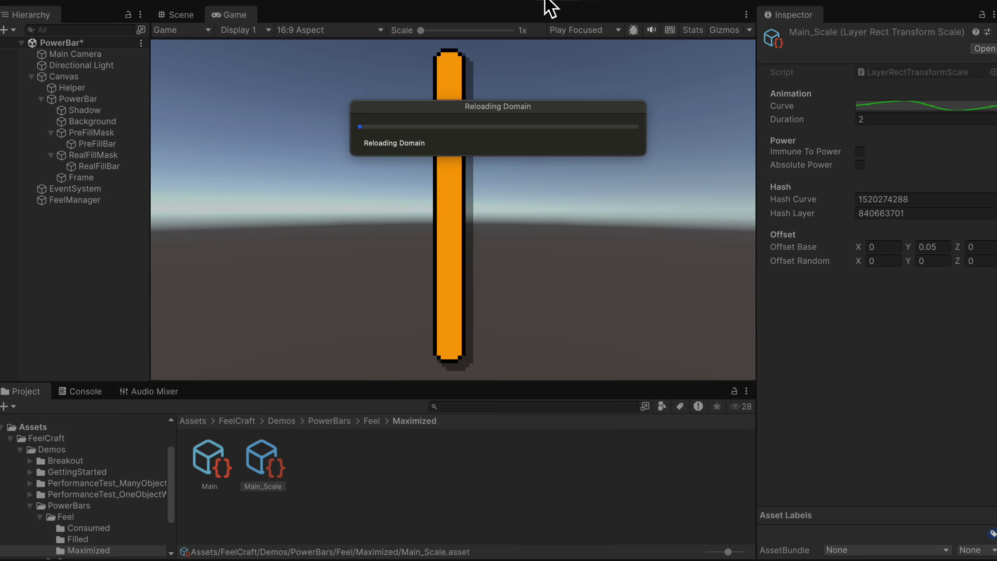
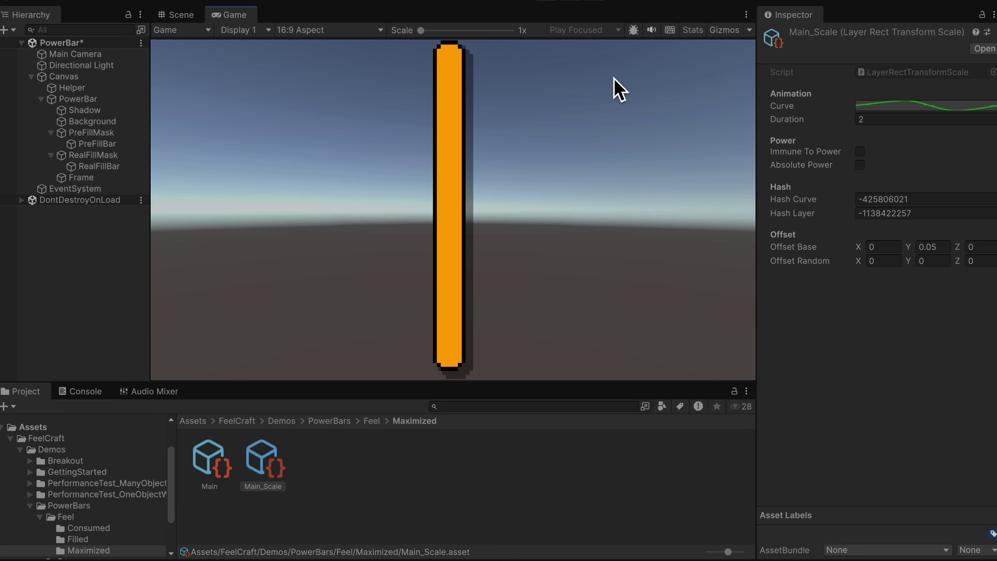
{"action": "left_click", "coordinate": [554, 5]}
- Create a base FeelCraft group asset named Shadow inside the Maximized folder
{"action": "right_click", "coordinate": [340, 499]}
{"action": "mouse_move", "coordinate": [432, 150]}
{"action": "mouse_move", "coordinate": [612, 529]}
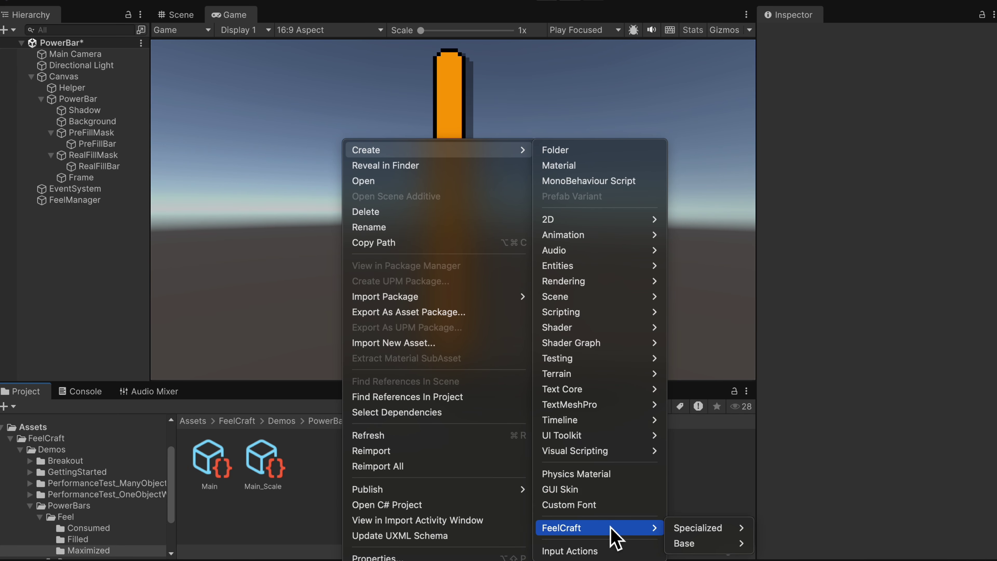
{"action": "mouse_move", "coordinate": [703, 544]}
{"action": "left_click", "coordinate": [772, 543]}
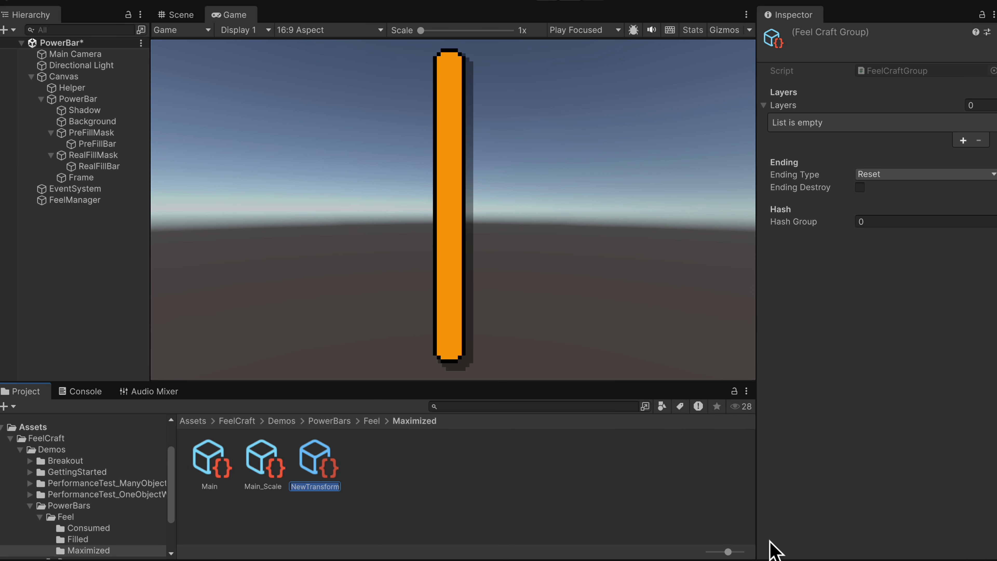
{"action": "type", "text": "Shadow"}
{"action": "key", "text": "Return"}
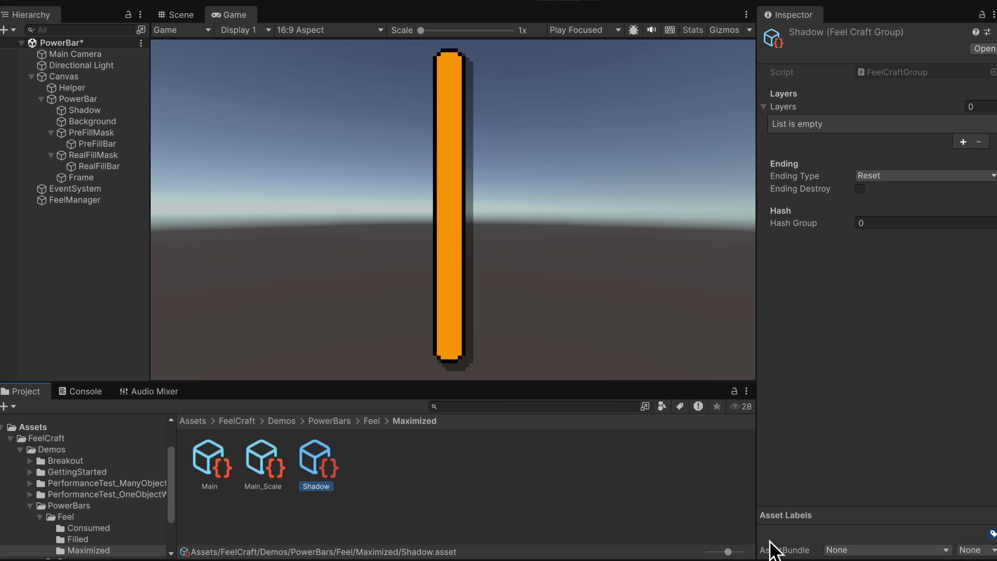
- Create a specialized FeelCraft RectTransform scale layer named Shadow_Scale in the Maximized folder
{"action": "right_click", "coordinate": [403, 484]}
{"action": "mouse_move", "coordinate": [432, 150]}
{"action": "mouse_move", "coordinate": [683, 528]}
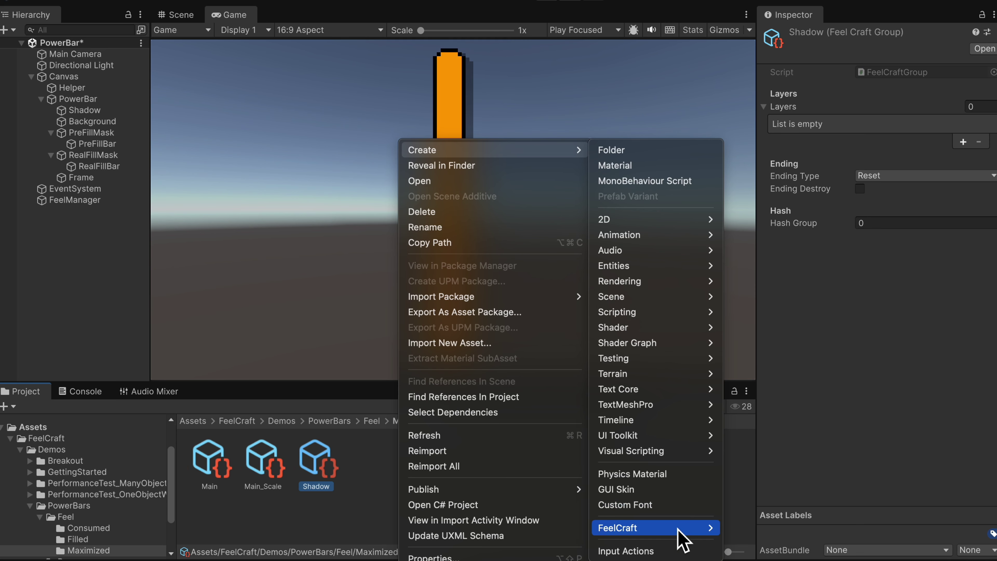
{"action": "mouse_move", "coordinate": [762, 528]}
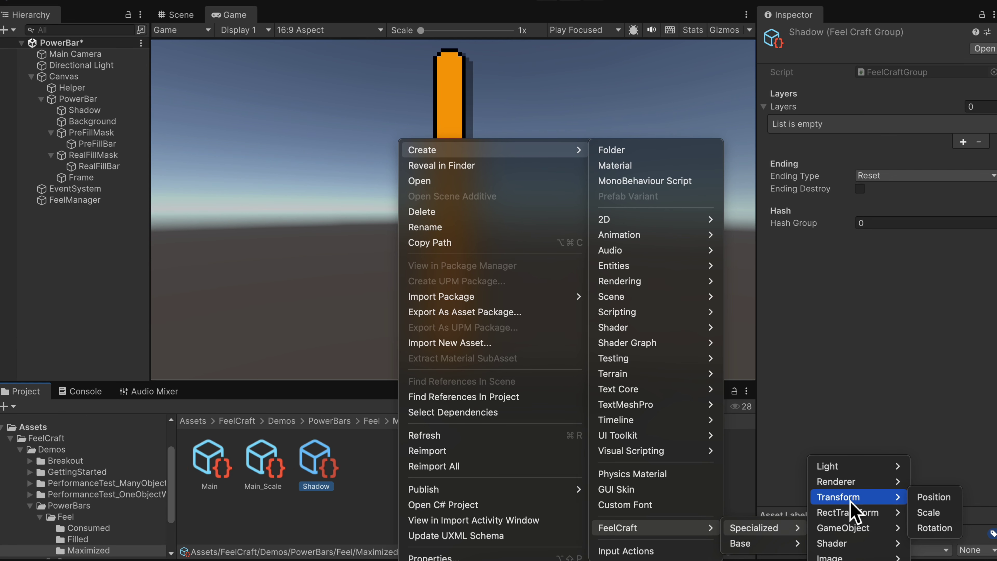
{"action": "mouse_move", "coordinate": [900, 520]}
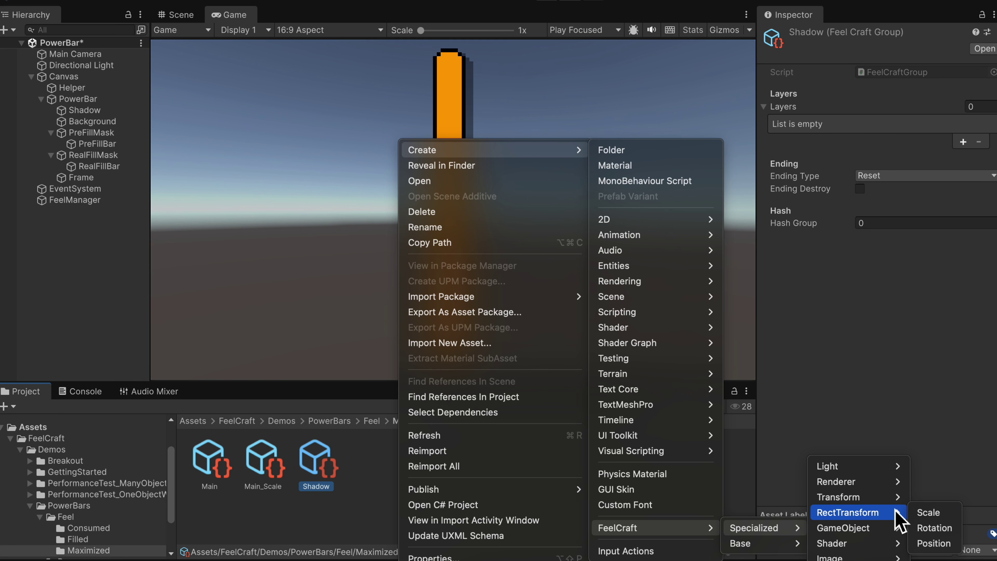
{"action": "left_click", "coordinate": [949, 512]}
{"action": "type", "text": "Shadow_"}
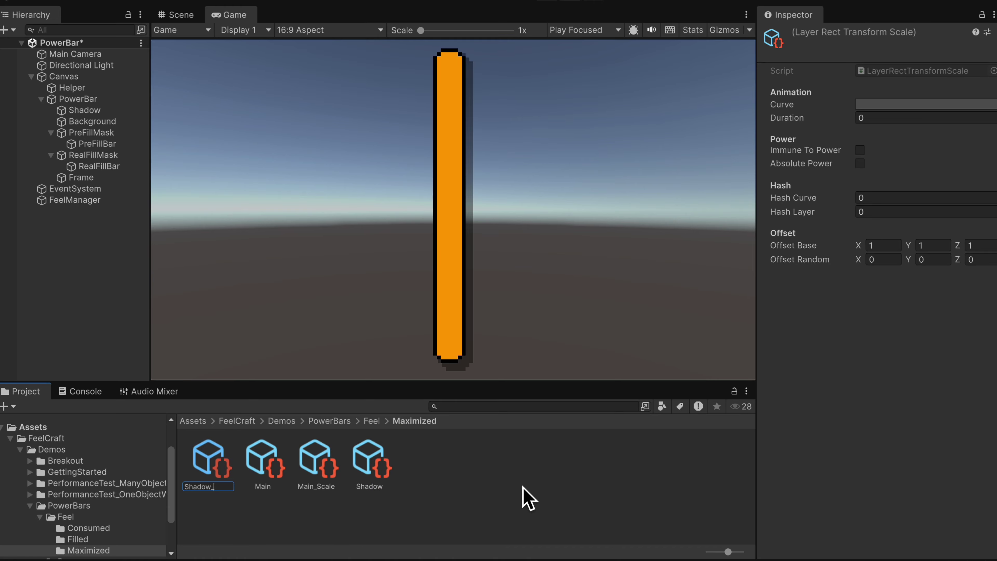
{"action": "type", "text": "Scale"}
{"action": "key", "text": "Return"}
- Add a Feel component to the Shadow object and give it one state named Maximized
{"action": "left_click", "coordinate": [85, 110]}
{"action": "left_click", "coordinate": [878, 326]}
{"action": "type", "text": "Feel"}
{"action": "left_click", "coordinate": [850, 423]}
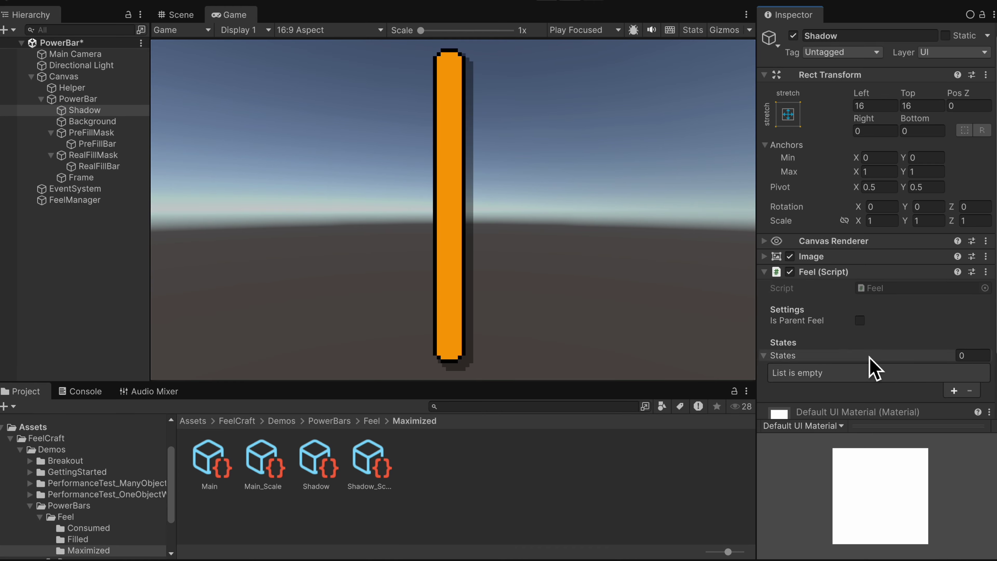
{"action": "scroll", "coordinate": [903, 362], "scroll_direction": "down", "scroll_amount": 2}
{"action": "left_click", "coordinate": [954, 353]}
{"action": "left_click", "coordinate": [934, 346]}
{"action": "left_click", "coordinate": [915, 451]}
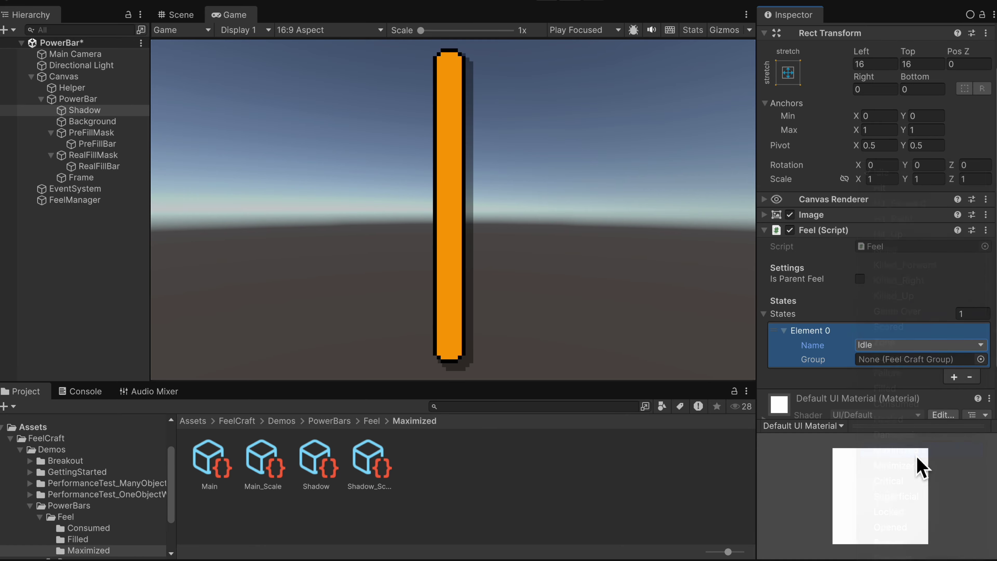
- Give the Maximized Main_Scale and Shadow_Scale layers the single-hump preset curve and play-test the Maximized feedback
{"action": "left_click", "coordinate": [263, 464]}
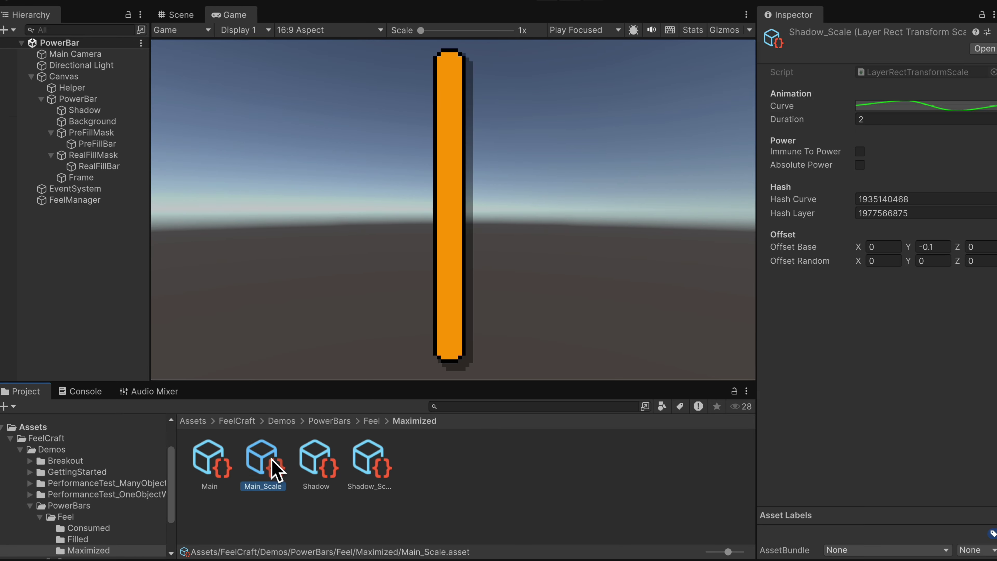
{"action": "left_click", "coordinate": [904, 104]}
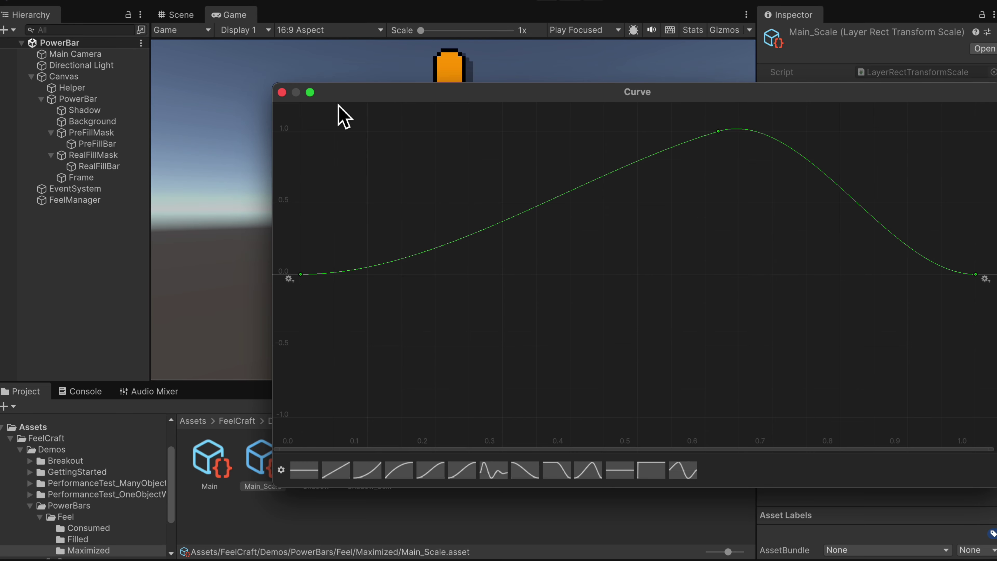
{"action": "left_click", "coordinate": [282, 92]}
{"action": "left_click", "coordinate": [371, 467]}
{"action": "left_click", "coordinate": [921, 112]}
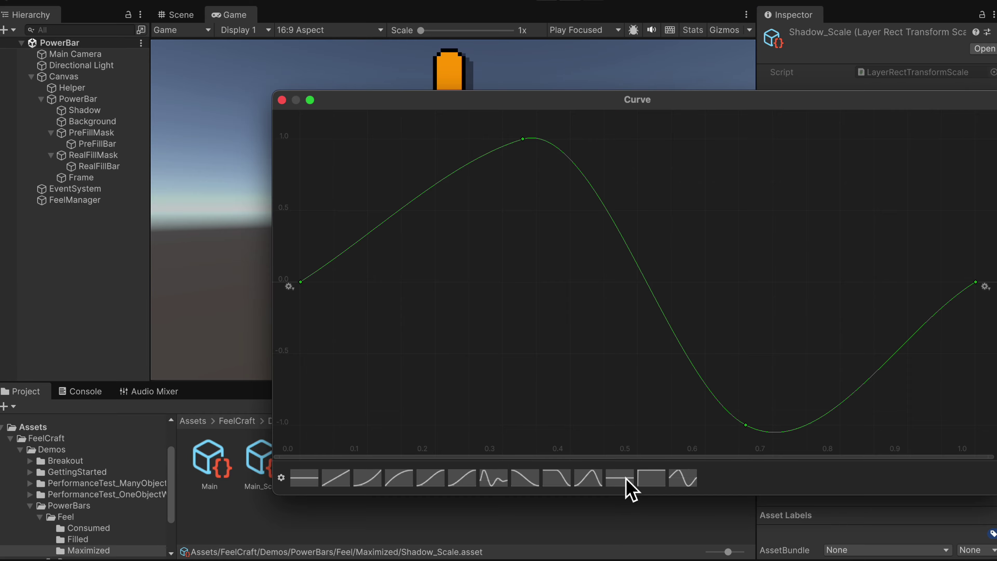
{"action": "left_click", "coordinate": [282, 100]}
{"action": "key", "text": "super+p"}
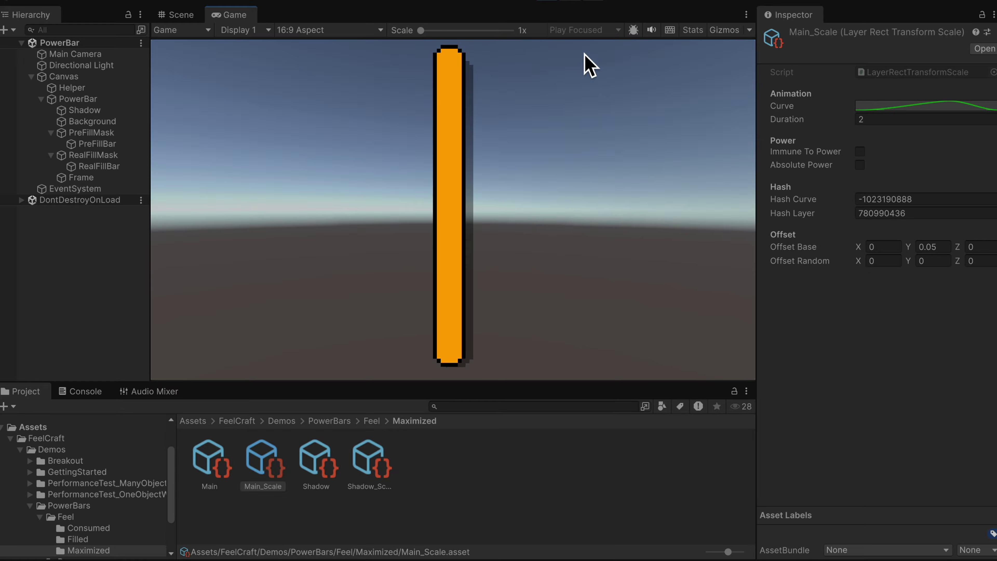
{"action": "left_click", "coordinate": [547, 3]}
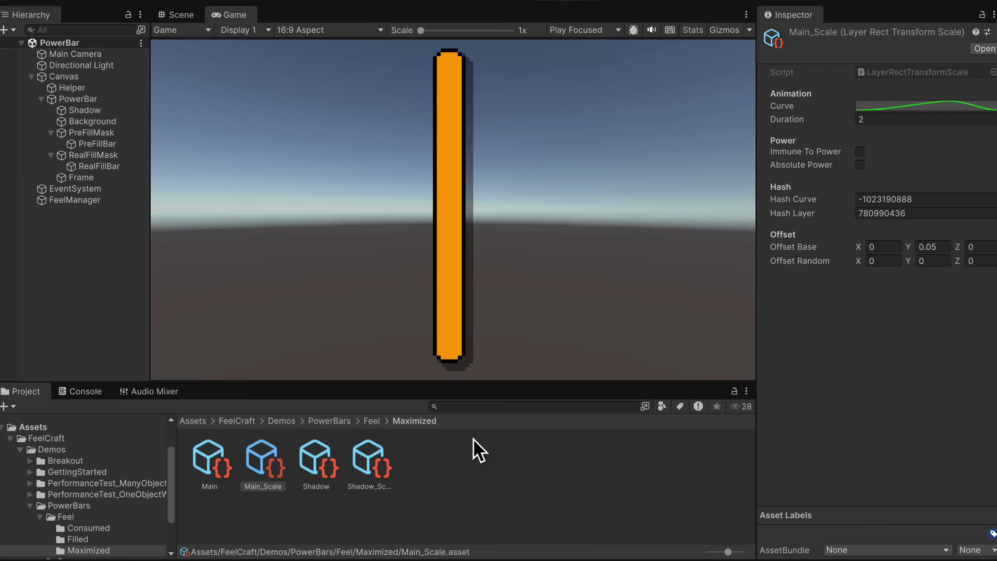
- Create a base FeelCraft group asset named Real inside the Maximized folder
{"action": "left_click", "coordinate": [464, 454]}
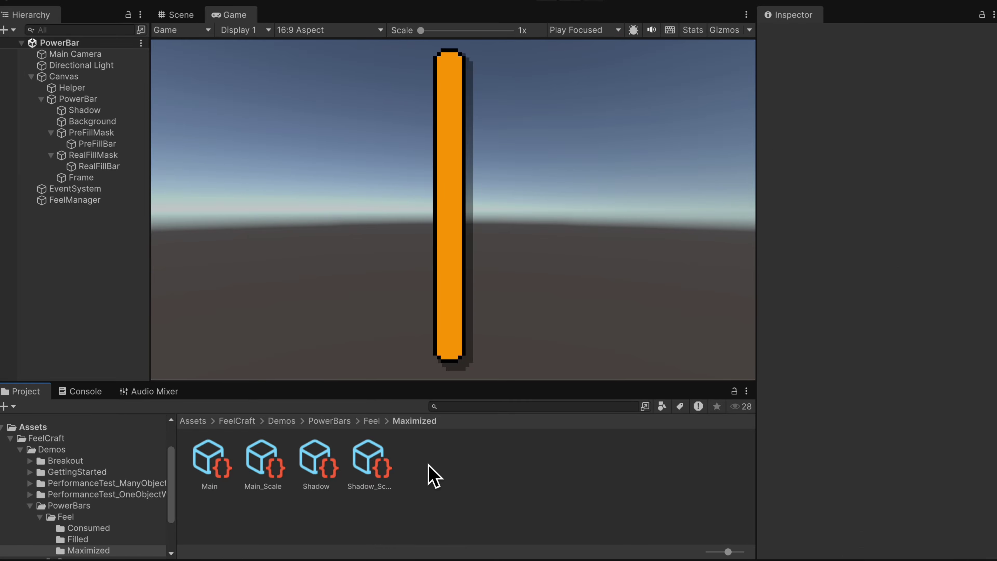
{"action": "right_click", "coordinate": [434, 476]}
{"action": "left_click", "coordinate": [884, 542]}
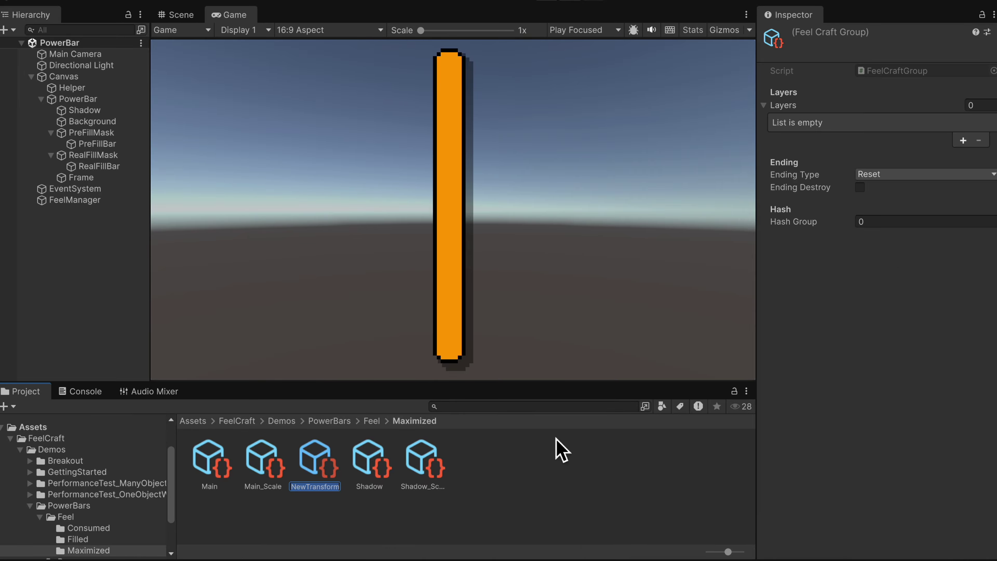
{"action": "type", "text": "Real"}
{"action": "key", "text": "Return"}
- Create a specialized FeelCraft Image color layer named Real_Color in the Maximized folder
{"action": "right_click", "coordinate": [506, 489]}
{"action": "mouse_move", "coordinate": [534, 147]}
{"action": "mouse_move", "coordinate": [817, 525]}
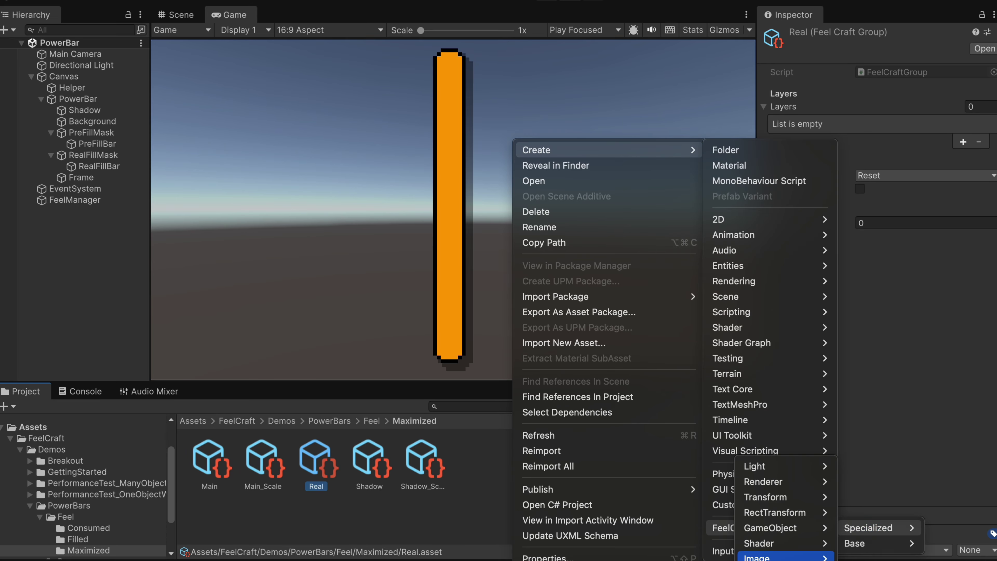
{"action": "left_click", "coordinate": [864, 551]}
{"action": "type", "text": "Real_Color"}
{"action": "key", "text": "Return"}
- Give Real_Color the up-and-down wave preset curve, set its Duration to 2 and adjust its Offset Base color
{"action": "left_click", "coordinate": [888, 106]}
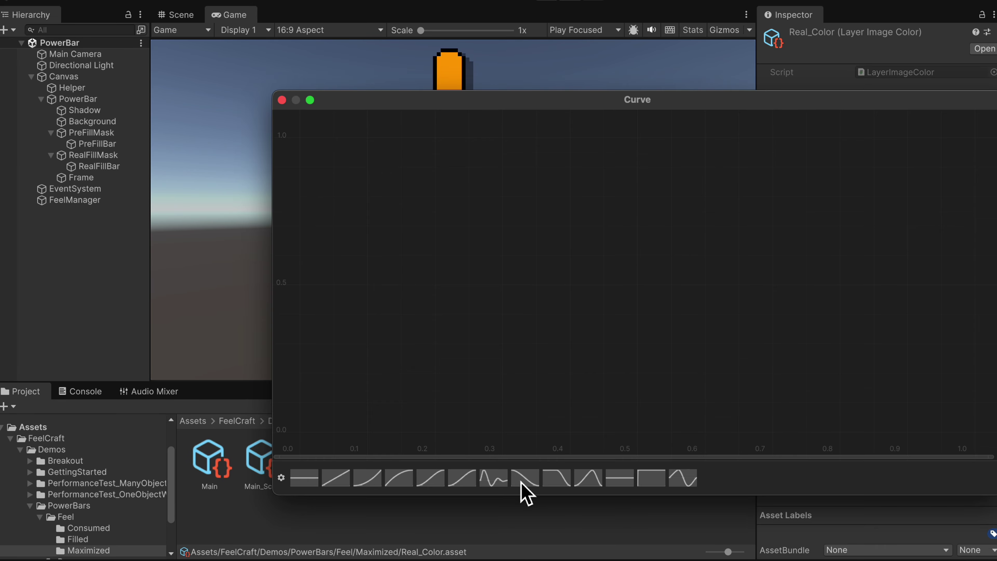
{"action": "left_click", "coordinate": [690, 479]}
{"action": "left_click", "coordinate": [281, 101]}
{"action": "left_click", "coordinate": [886, 119]}
{"action": "type", "text": "2"}
{"action": "left_click", "coordinate": [899, 247]}
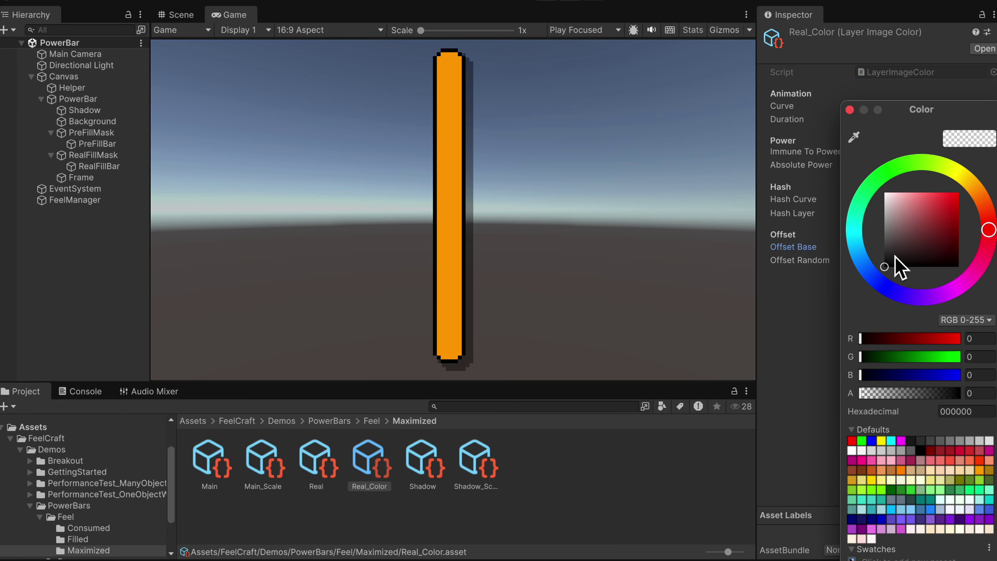
{"action": "left_click", "coordinate": [850, 111]}
- Add Real_Color to the Real group's layers and assign that group to a new Maximized state on RealFillBar
{"action": "left_click", "coordinate": [316, 464]}
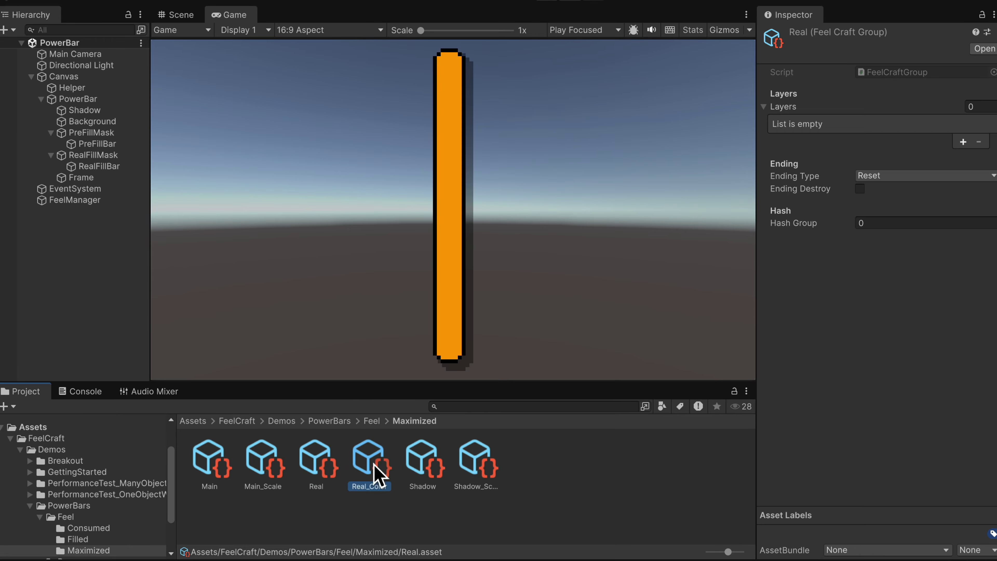
{"action": "left_click_drag", "start_coordinate": [363, 463], "coordinate": [844, 127]}
{"action": "left_click", "coordinate": [99, 166]}
{"action": "scroll", "coordinate": [875, 339], "scroll_direction": "down", "scroll_amount": 5}
{"action": "left_click", "coordinate": [954, 327]}
{"action": "left_click", "coordinate": [903, 338]}
{"action": "left_click", "coordinate": [904, 450]}
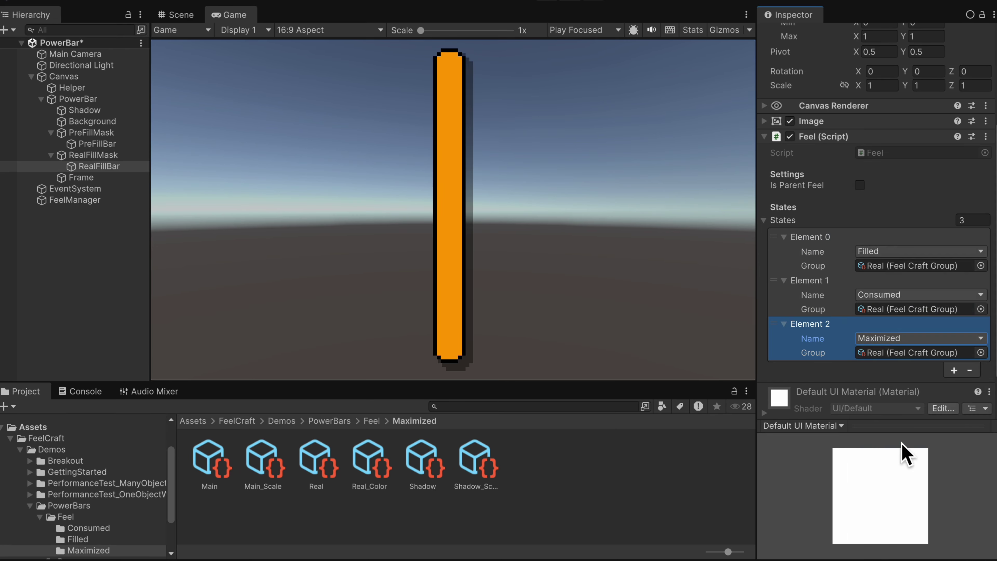
- Adjust the Offset Base color of the Real_Color layer in the Rejected folder and play-test the Rejected feedback
{"action": "left_click", "coordinate": [551, 3]}
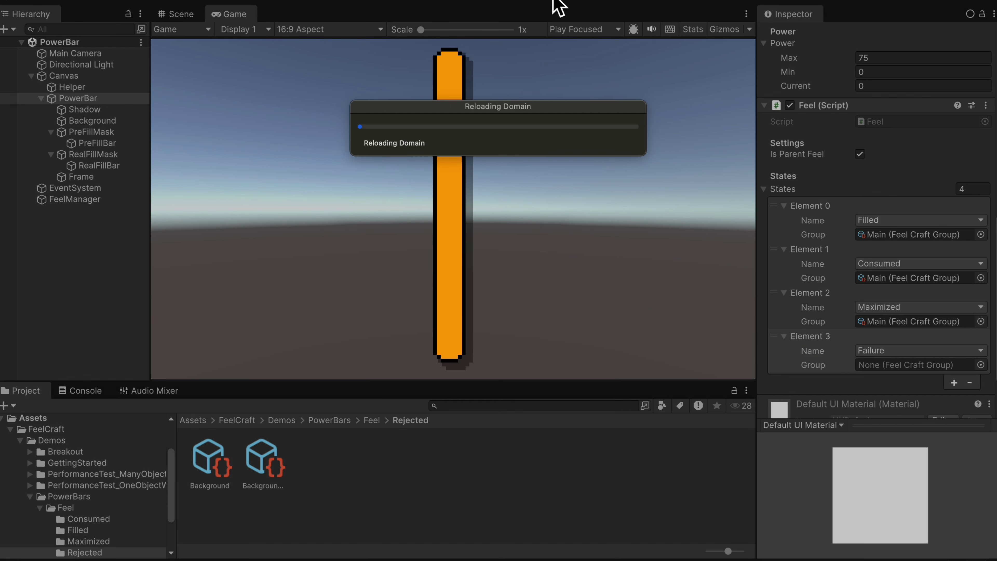
{"action": "left_click", "coordinate": [275, 476]}
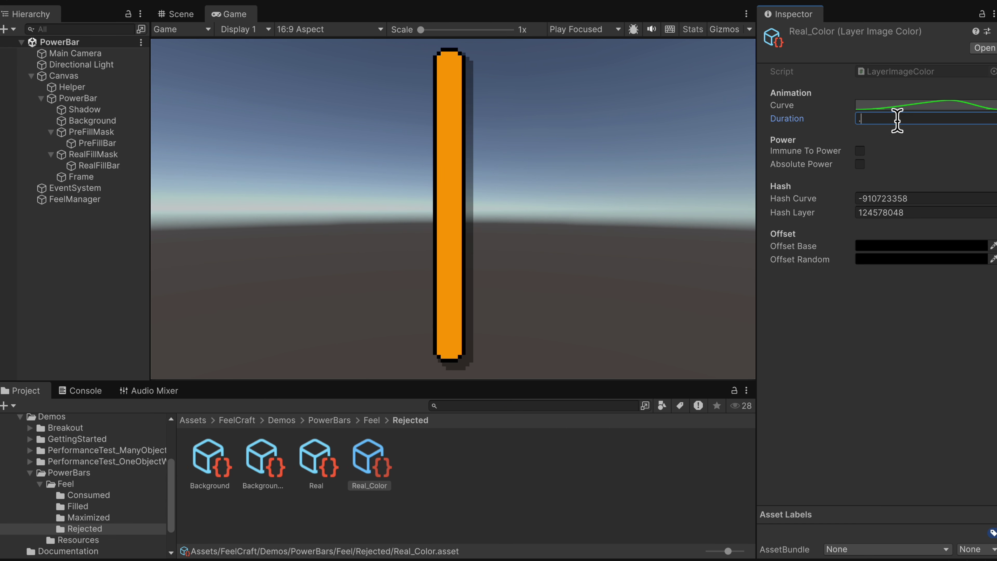
{"action": "left_click", "coordinate": [903, 246]}
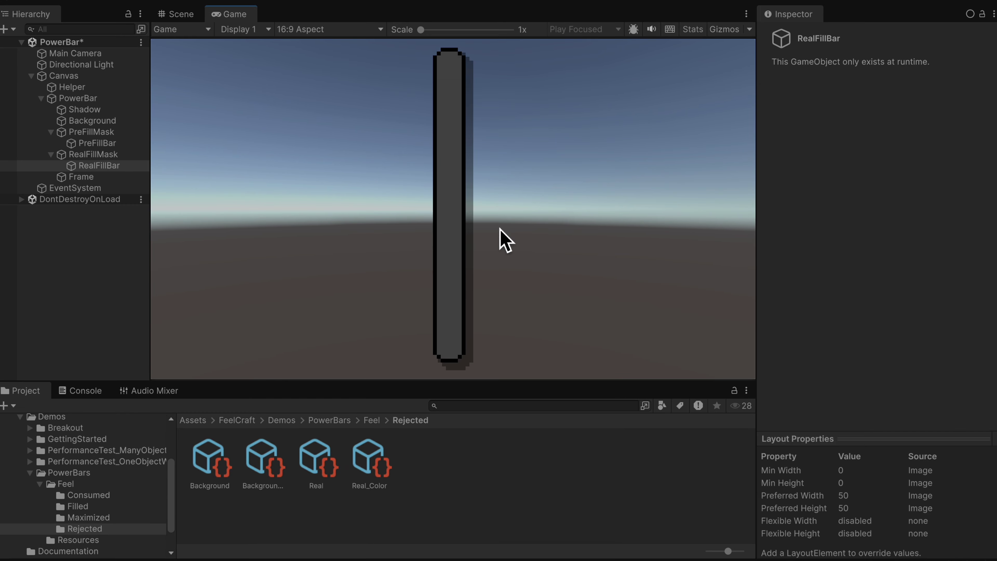
{"action": "right_click", "coordinate": [523, 259]}
{"action": "left_click", "coordinate": [522, 258]}
{"action": "left_click", "coordinate": [522, 256]}
{"action": "left_click", "coordinate": [554, 3]}
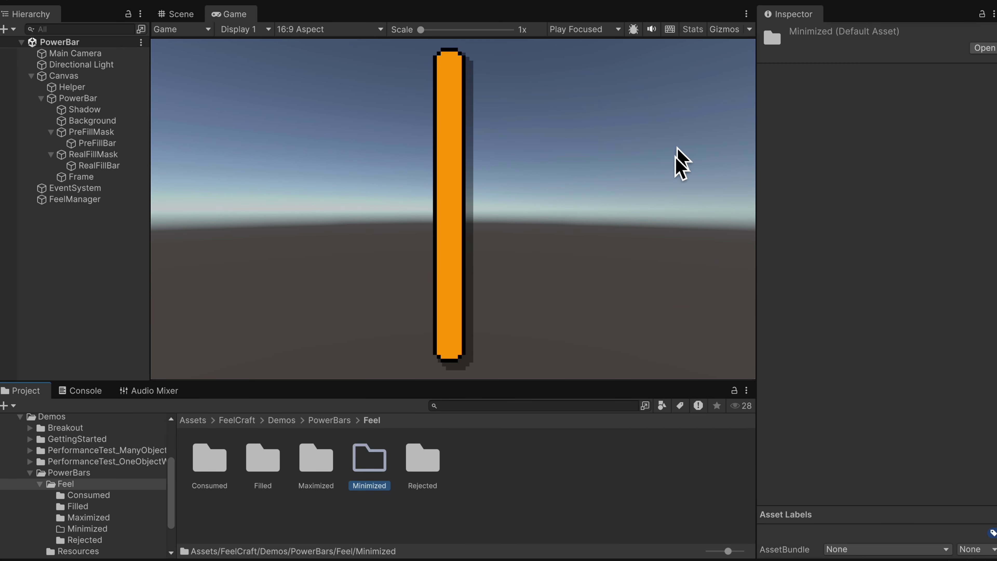
- Create a base FeelCraft group named Main and a specialized RectTransform position layer named Main_Pos in the Minimized folder
{"action": "right_click", "coordinate": [250, 506]}
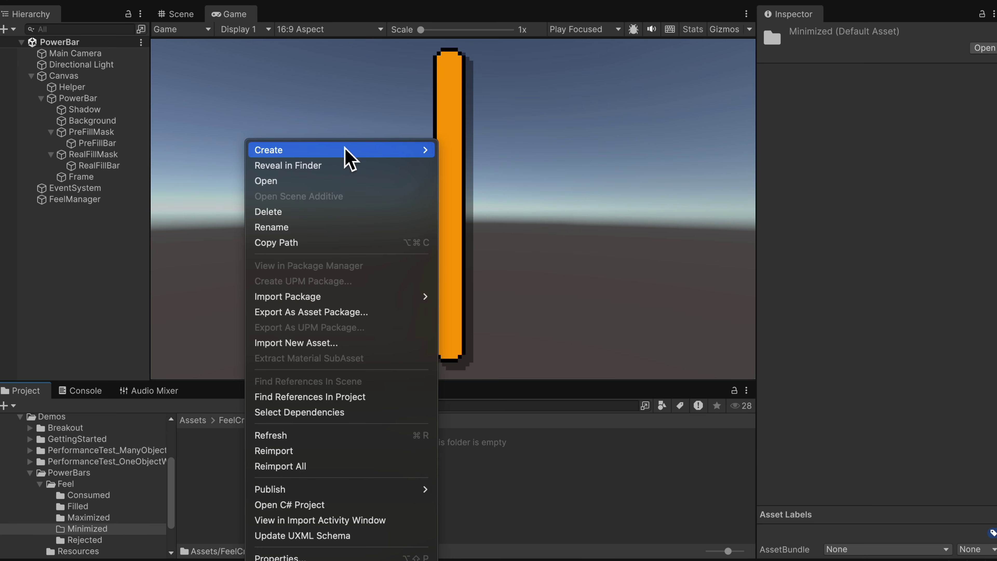
{"action": "mouse_move", "coordinate": [345, 152]}
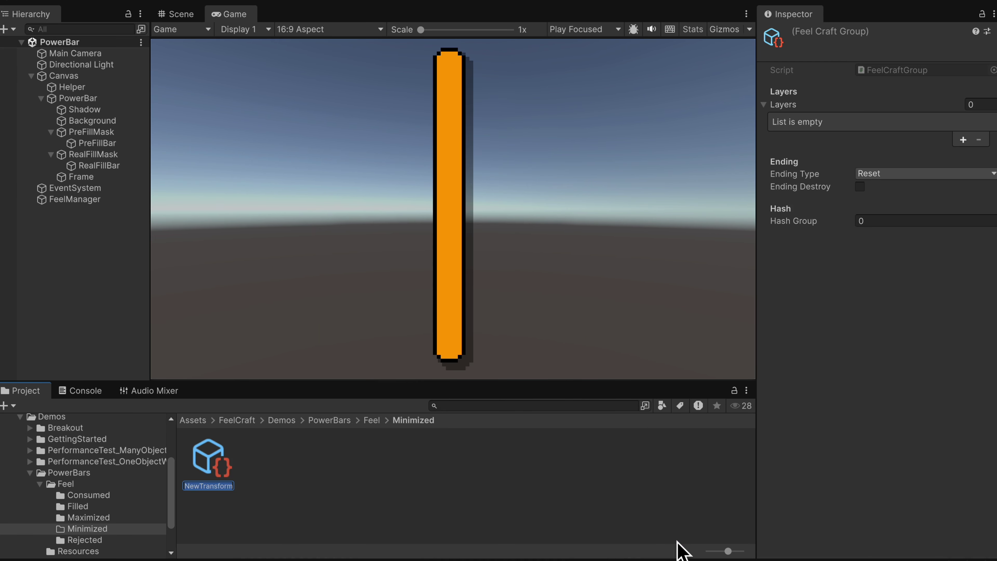
{"action": "right_click", "coordinate": [273, 491]}
{"action": "mouse_move", "coordinate": [291, 150]}
{"action": "mouse_move", "coordinate": [487, 527]}
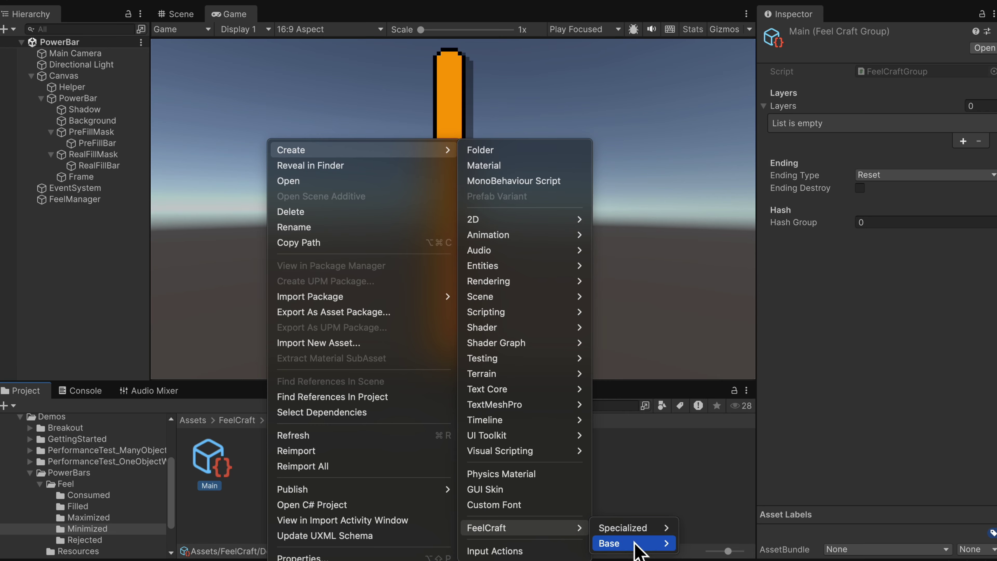
{"action": "mouse_move", "coordinate": [625, 527]}
{"action": "mouse_move", "coordinate": [717, 512]}
{"action": "left_click", "coordinate": [803, 544]}
{"action": "type", "text": "Main_Pos"}
{"action": "key", "text": "Return"}
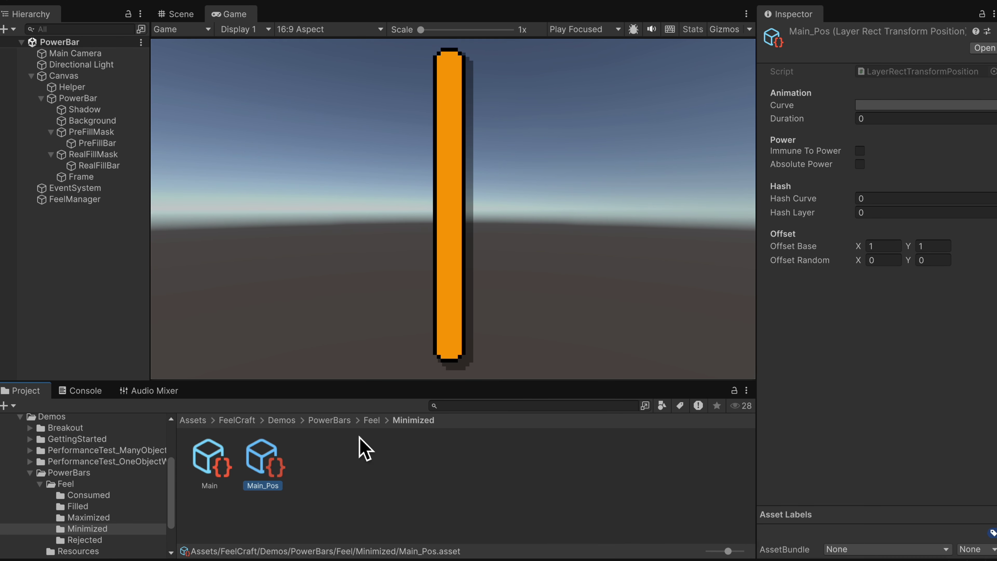
- Give Main_Pos the damped oscillation preset curve, Duration 0.5, Offset Base X 50, Y 0 and Offset Random Y 20
{"action": "left_click", "coordinate": [915, 99]}
{"action": "left_click", "coordinate": [494, 473]}
{"action": "left_click", "coordinate": [282, 95]}
{"action": "left_click", "coordinate": [879, 119]}
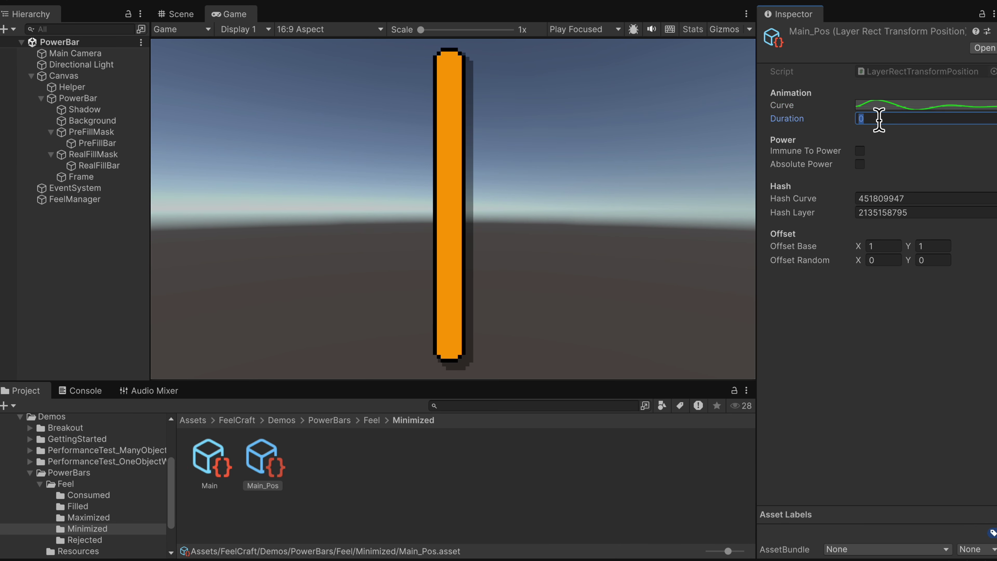
{"action": "left_click", "coordinate": [891, 247]}
{"action": "type", "text": "50"}
{"action": "left_click", "coordinate": [921, 246]}
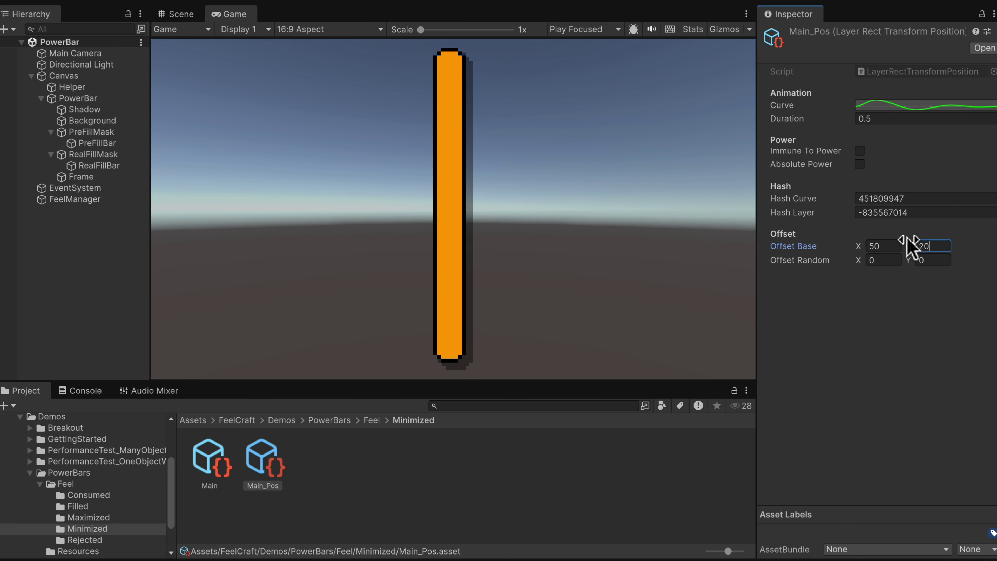
{"action": "type", "text": "2"}
- Add a Minimized state to PowerBar's Feel component, assign the Minimized folder's Main group to it and play-test the scene
{"action": "left_click", "coordinate": [212, 462]}
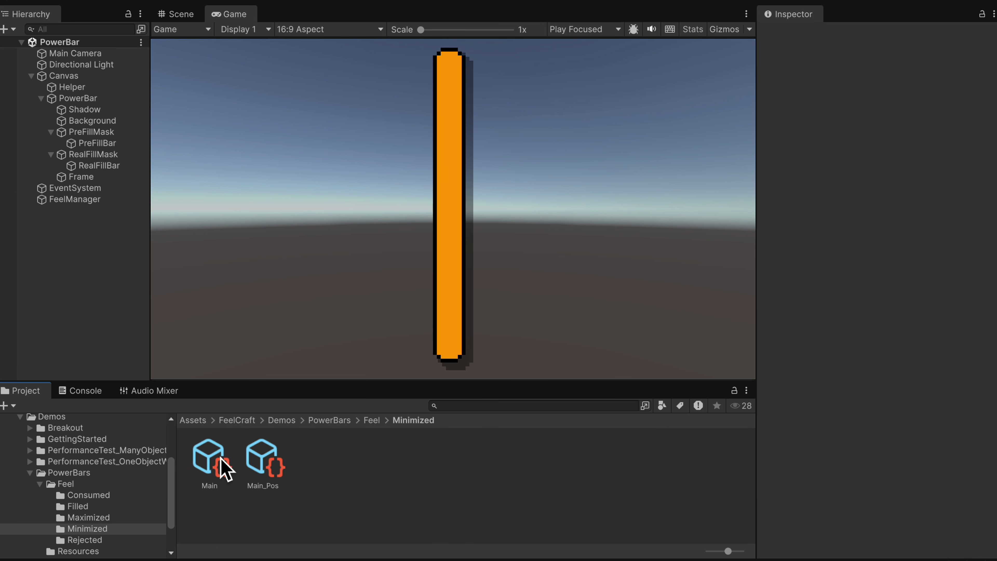
{"action": "left_click", "coordinate": [80, 99]}
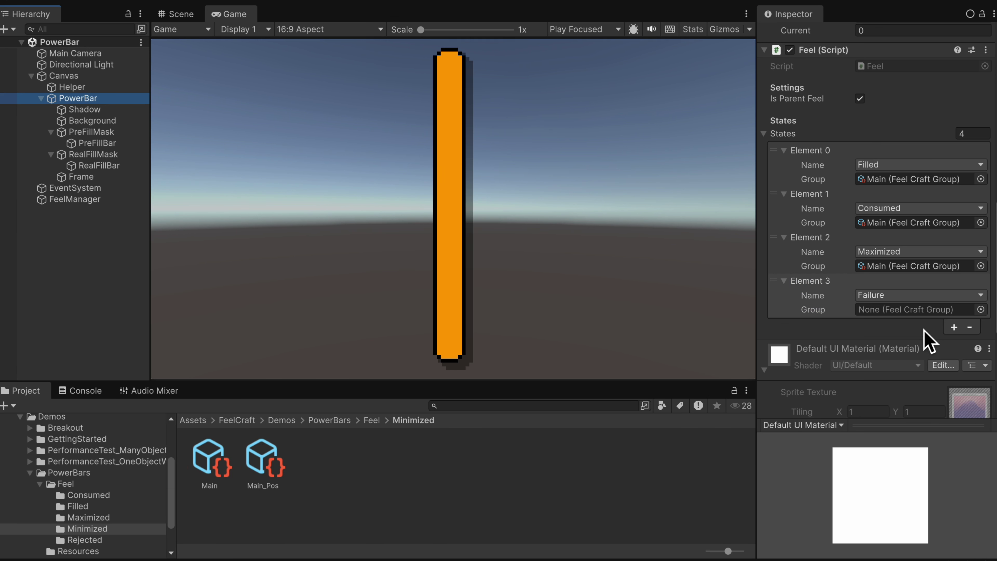
{"action": "left_click", "coordinate": [962, 328]}
{"action": "left_click", "coordinate": [940, 338]}
{"action": "left_click", "coordinate": [906, 464]}
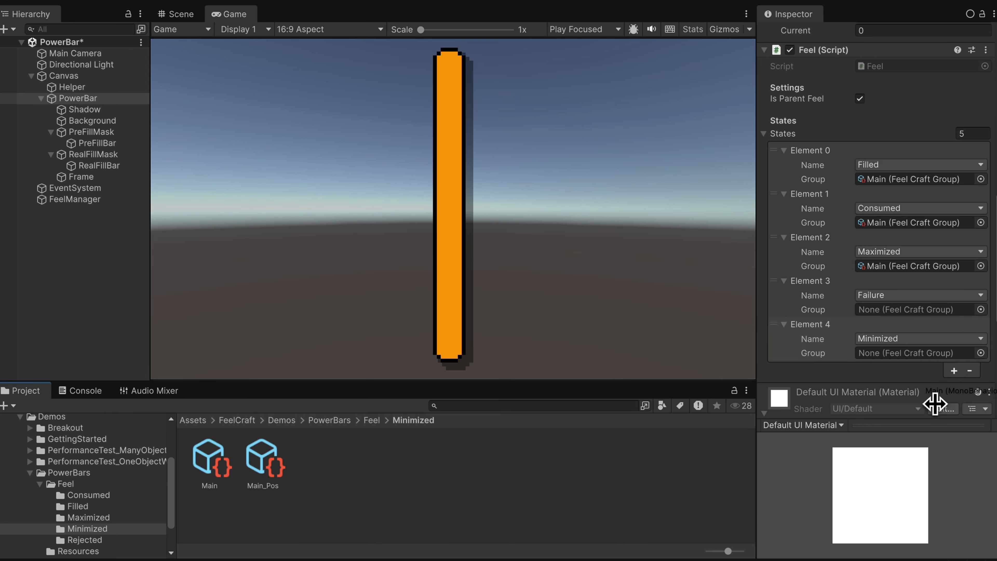
{"action": "left_click", "coordinate": [550, 2]}
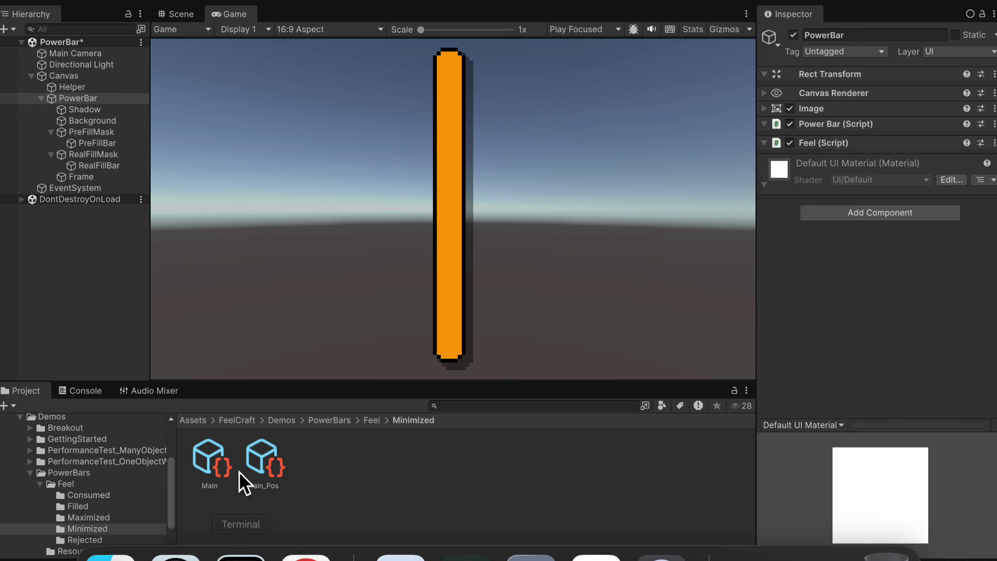
- Set Main_Pos's Duration to 1 and play-test the Minimized feedback
{"action": "left_click", "coordinate": [255, 470]}
{"action": "left_click", "coordinate": [886, 118]}
{"action": "type", "text": "1"}
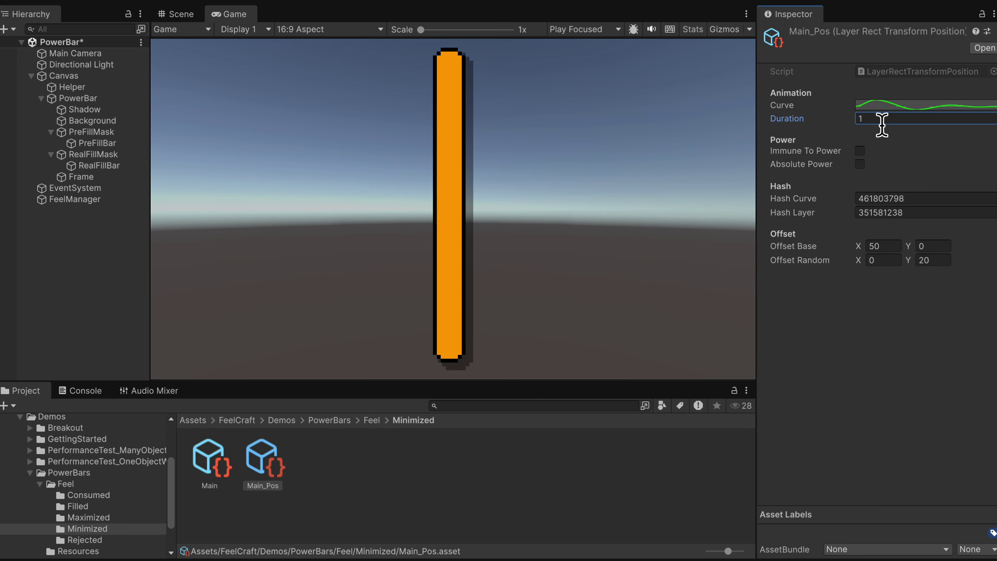
{"action": "left_click", "coordinate": [550, 3]}
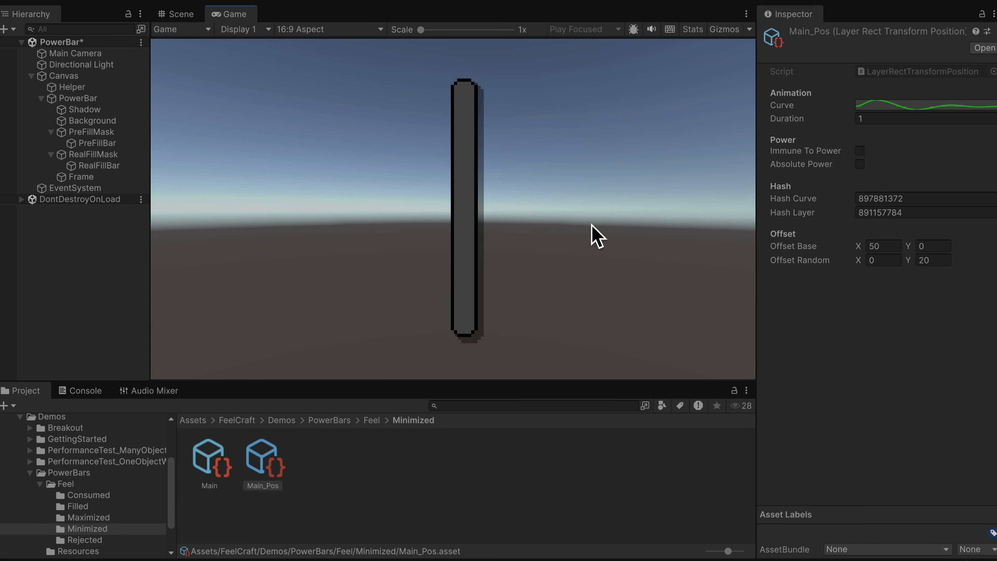
- Set Main_Pos's Offset Random X to 50 and Offset Base X to 0, and test the feedback in the running game
{"action": "left_click", "coordinate": [884, 260]}
{"action": "type", "text": "50"}
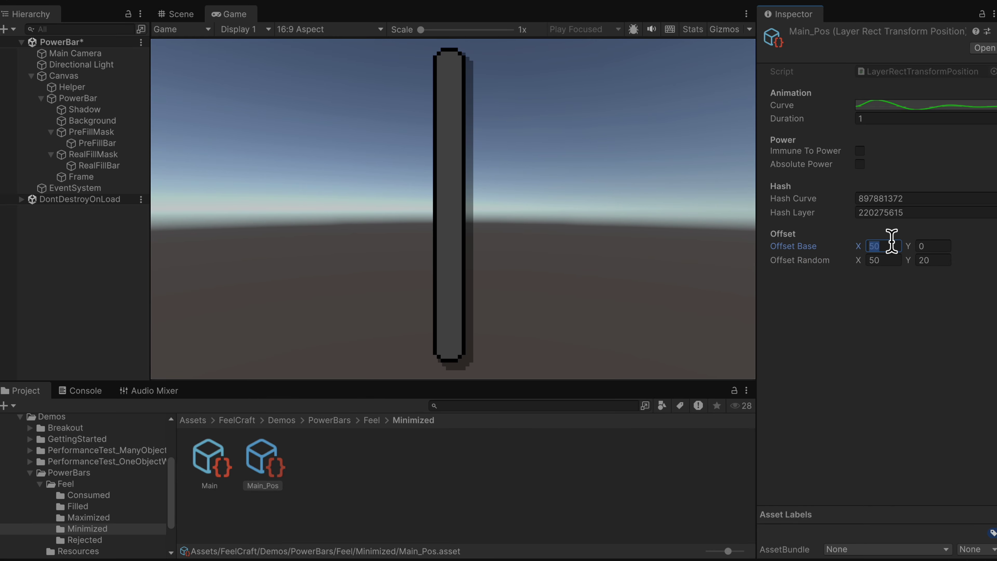
{"action": "left_click", "coordinate": [493, 202]}
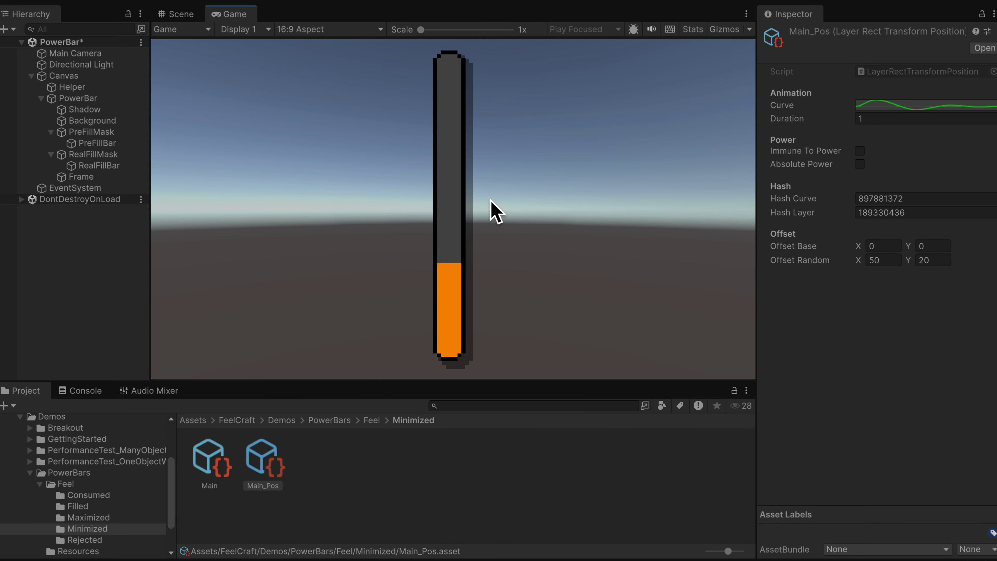